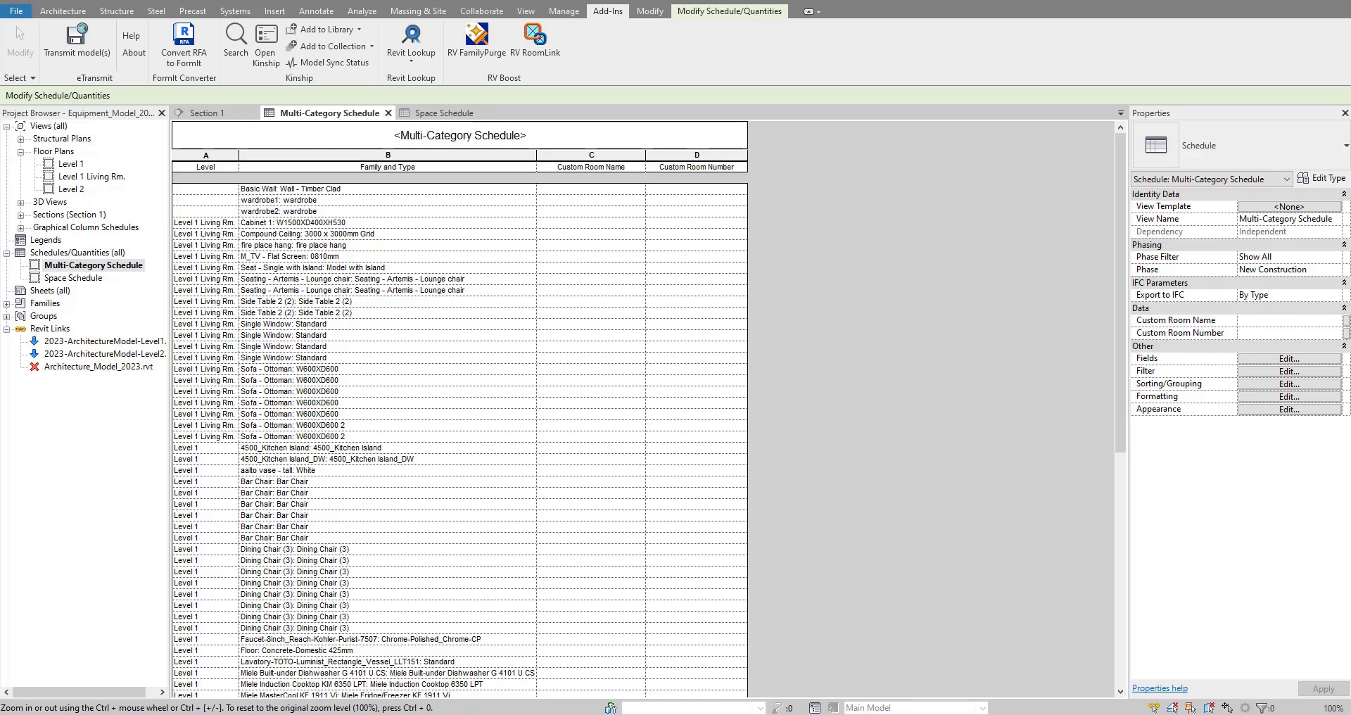
- Open the Level 1 floor plan from Floor Plans in the Project Browser
{"action": "double_click", "coordinate": [71, 163]}
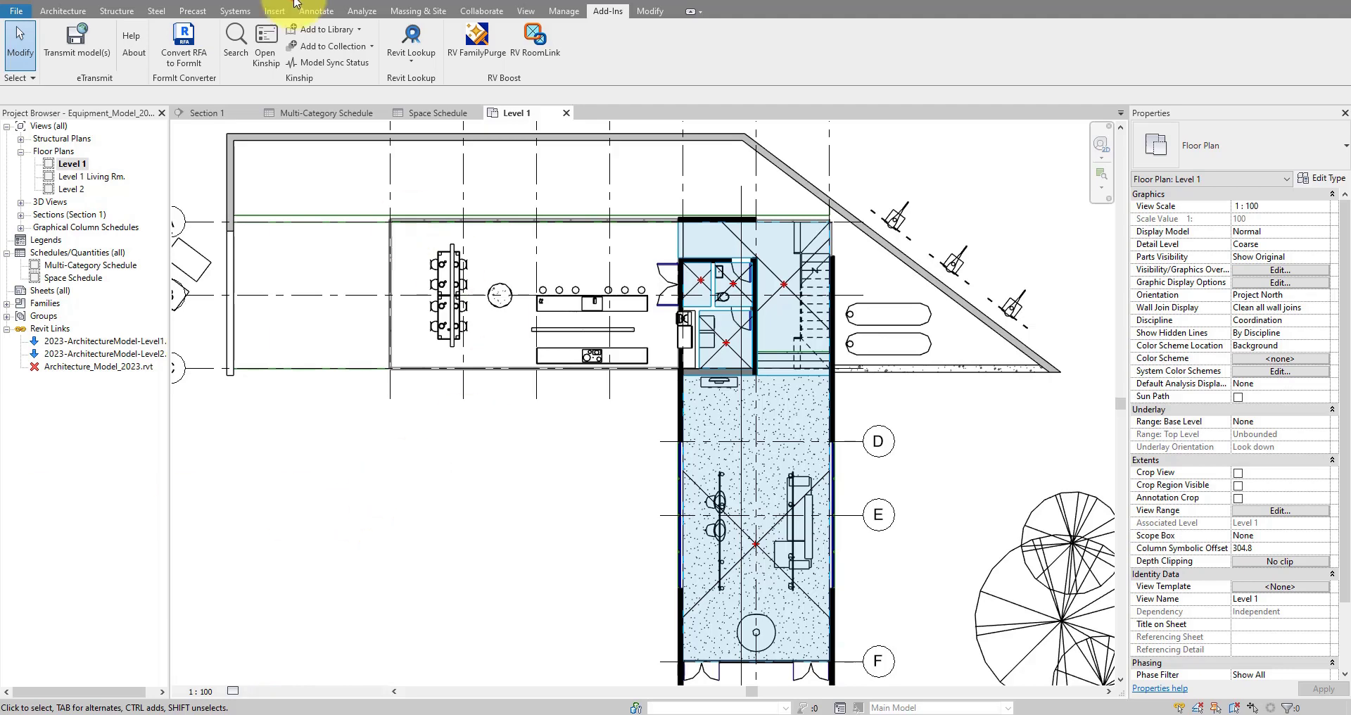
- In the default 3D view, temporarily hide both linked architecture models to show only the equipment
{"action": "left_click", "coordinate": [271, 5]}
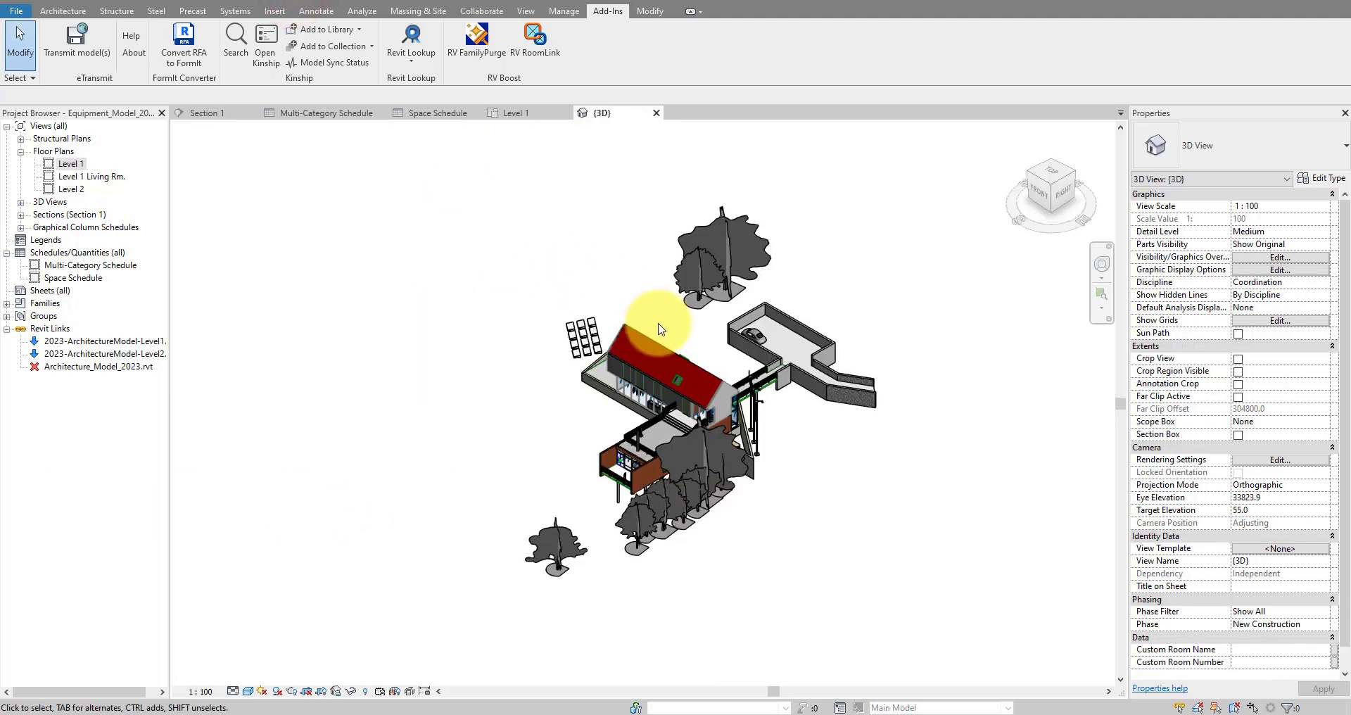
{"action": "scroll", "coordinate": [654, 352], "scroll_direction": "up", "scroll_amount": 3}
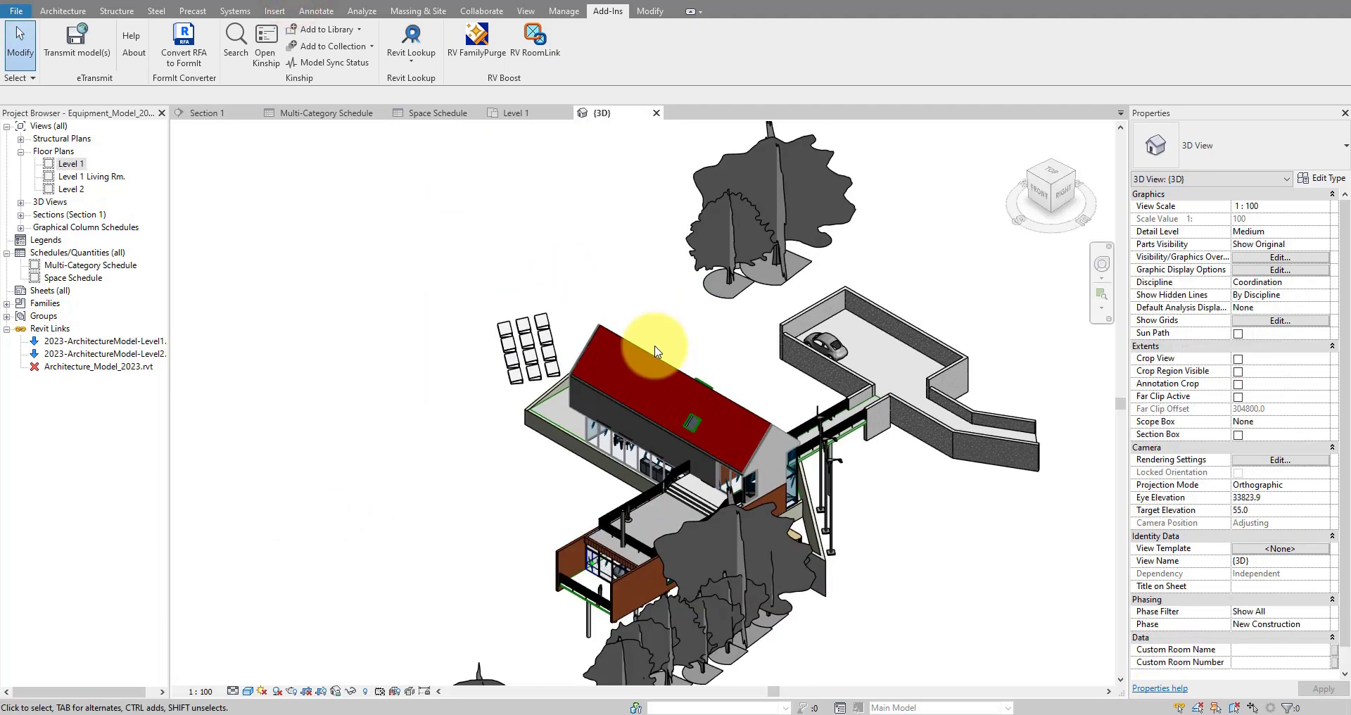
{"action": "left_click", "coordinate": [653, 352]}
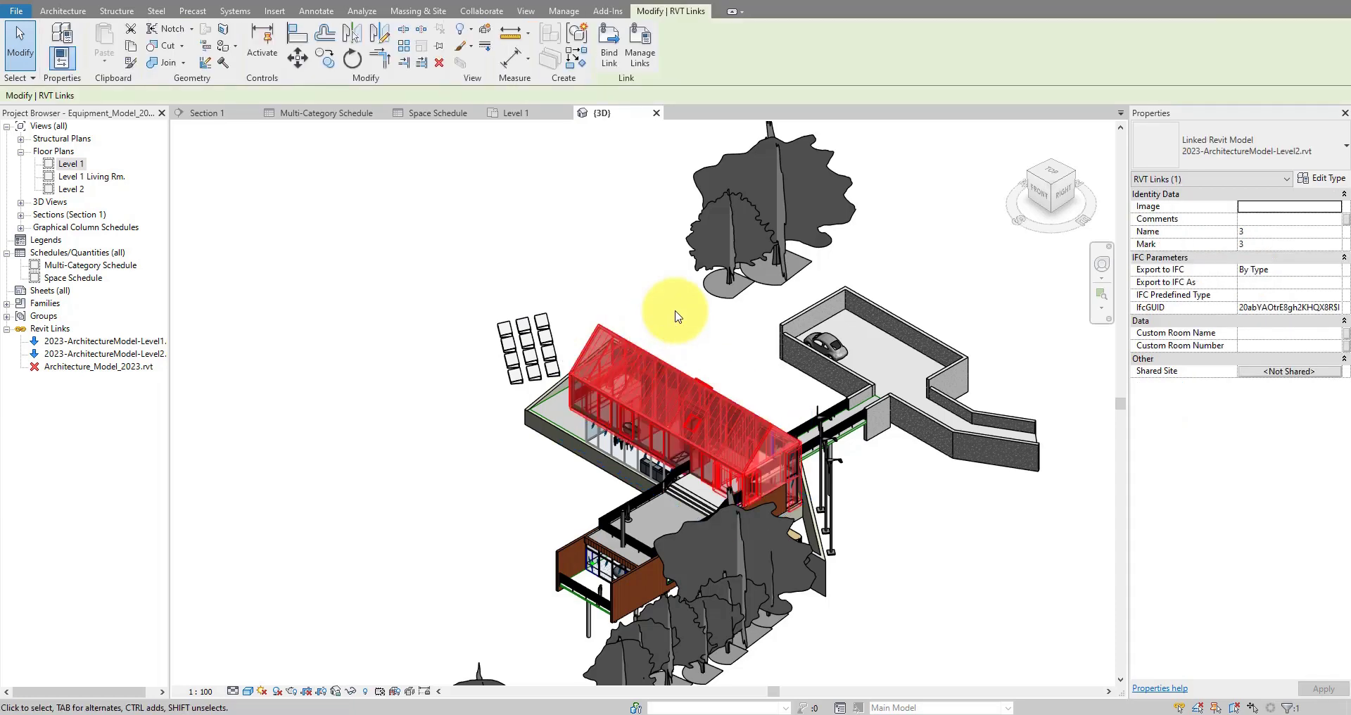
{"action": "key", "text": "h"}
{"action": "key", "text": "h"}
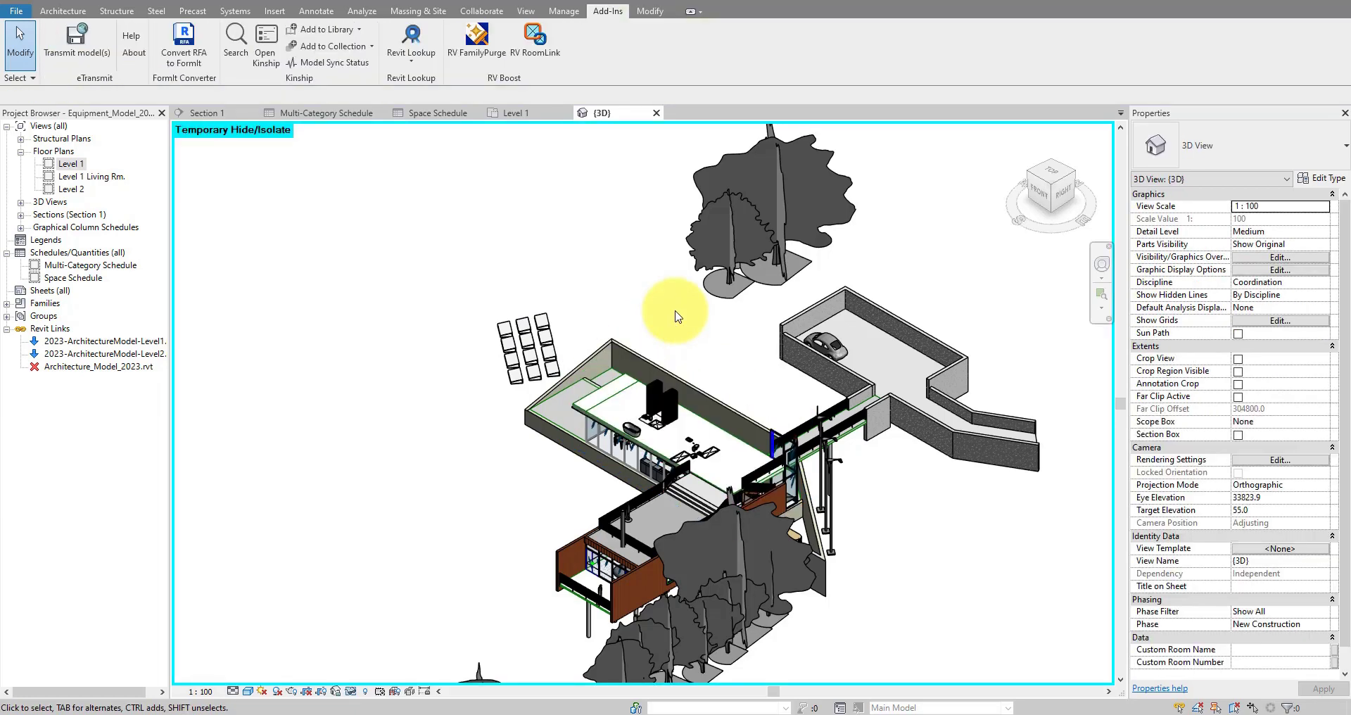
{"action": "left_click", "coordinate": [645, 356]}
{"action": "key", "text": "h"}
{"action": "key", "text": "h"}
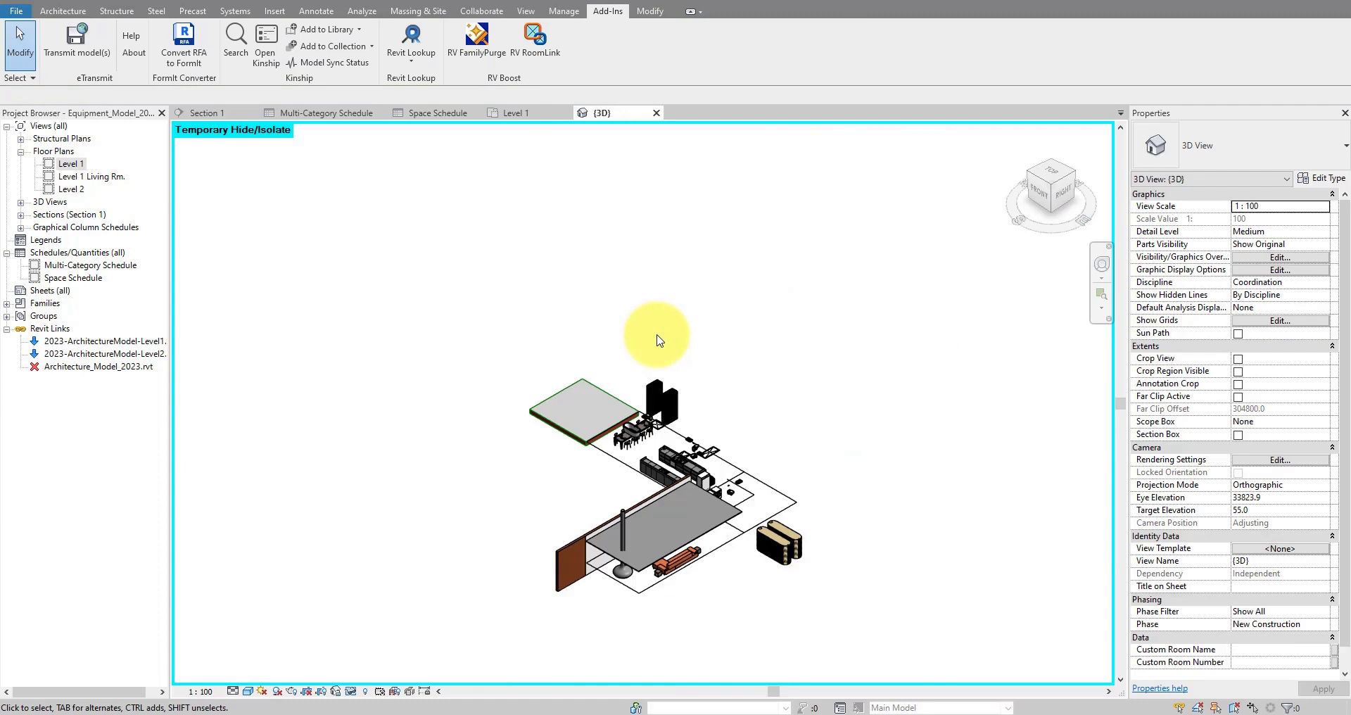
{"action": "scroll", "coordinate": [706, 443], "scroll_direction": "up", "scroll_amount": 5}
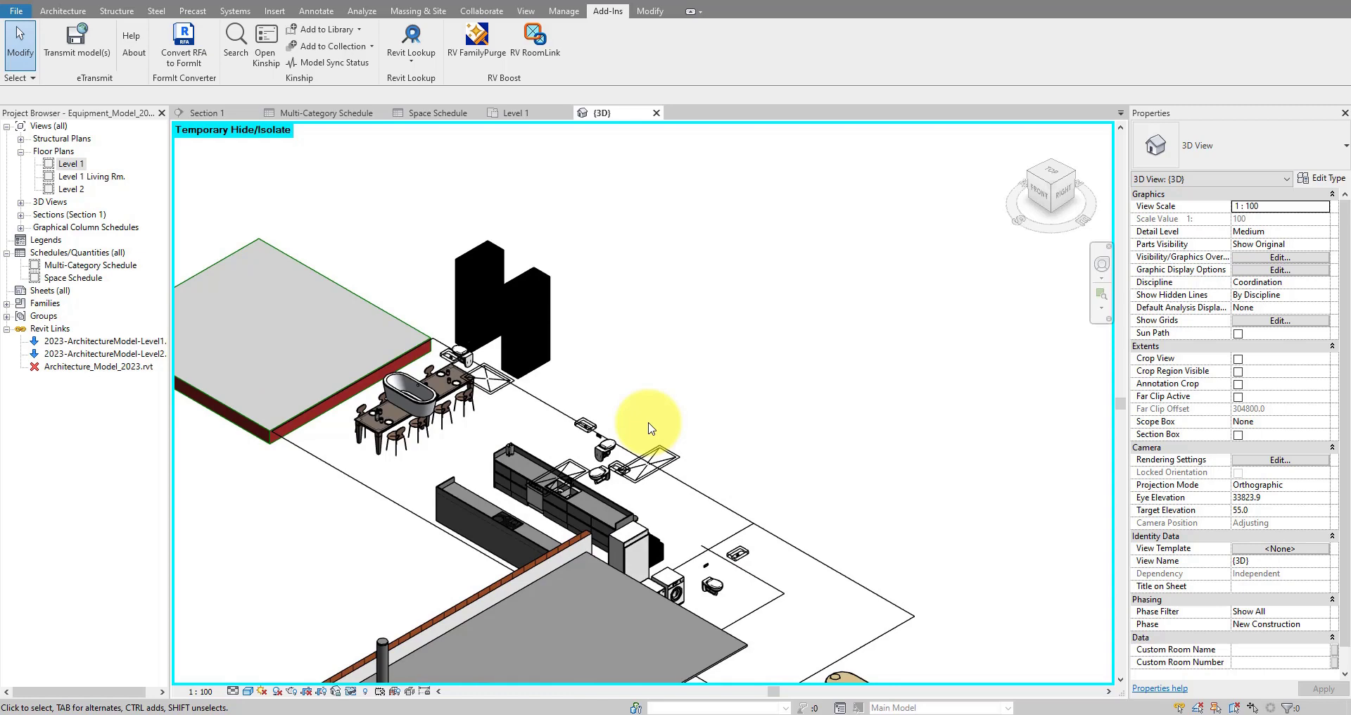
- Add the Room: Name and Room: Number fields from the Room source to the Multi-Category Schedule
{"action": "left_click", "coordinate": [345, 114]}
{"action": "left_click", "coordinate": [1263, 359]}
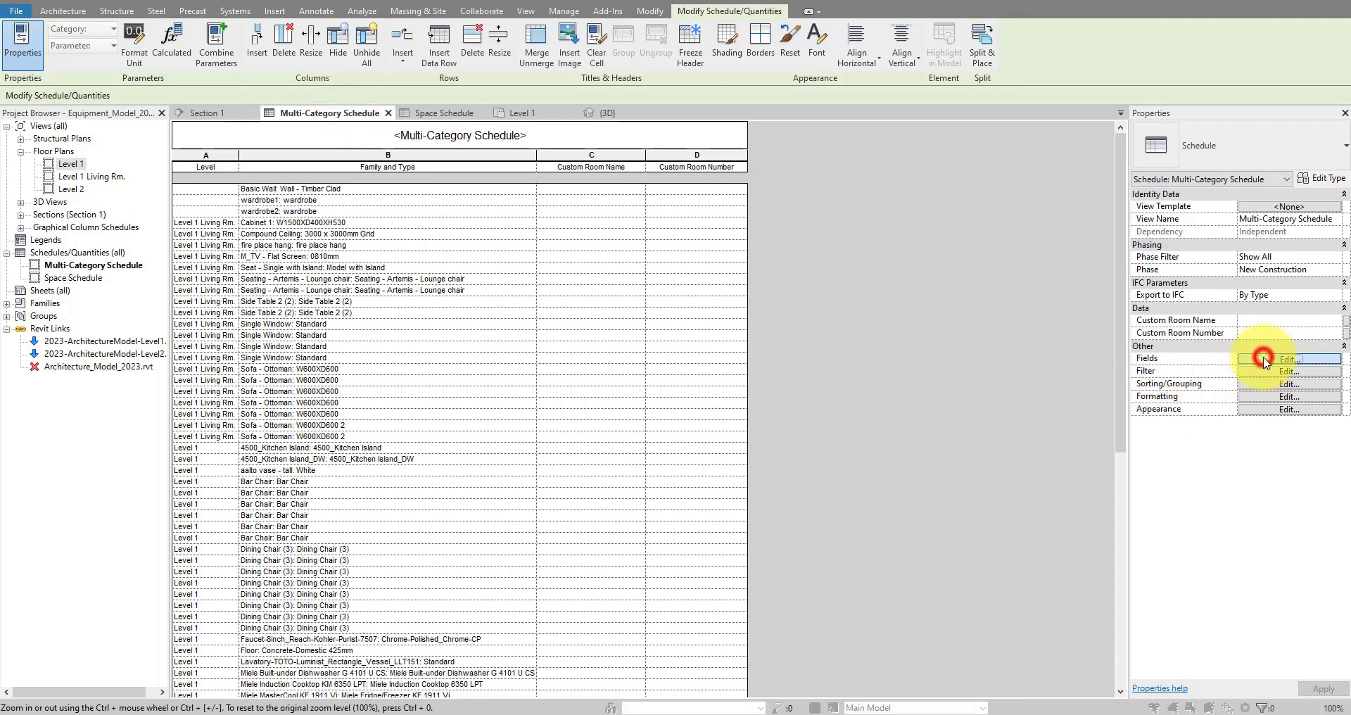
{"action": "left_click", "coordinate": [612, 167]}
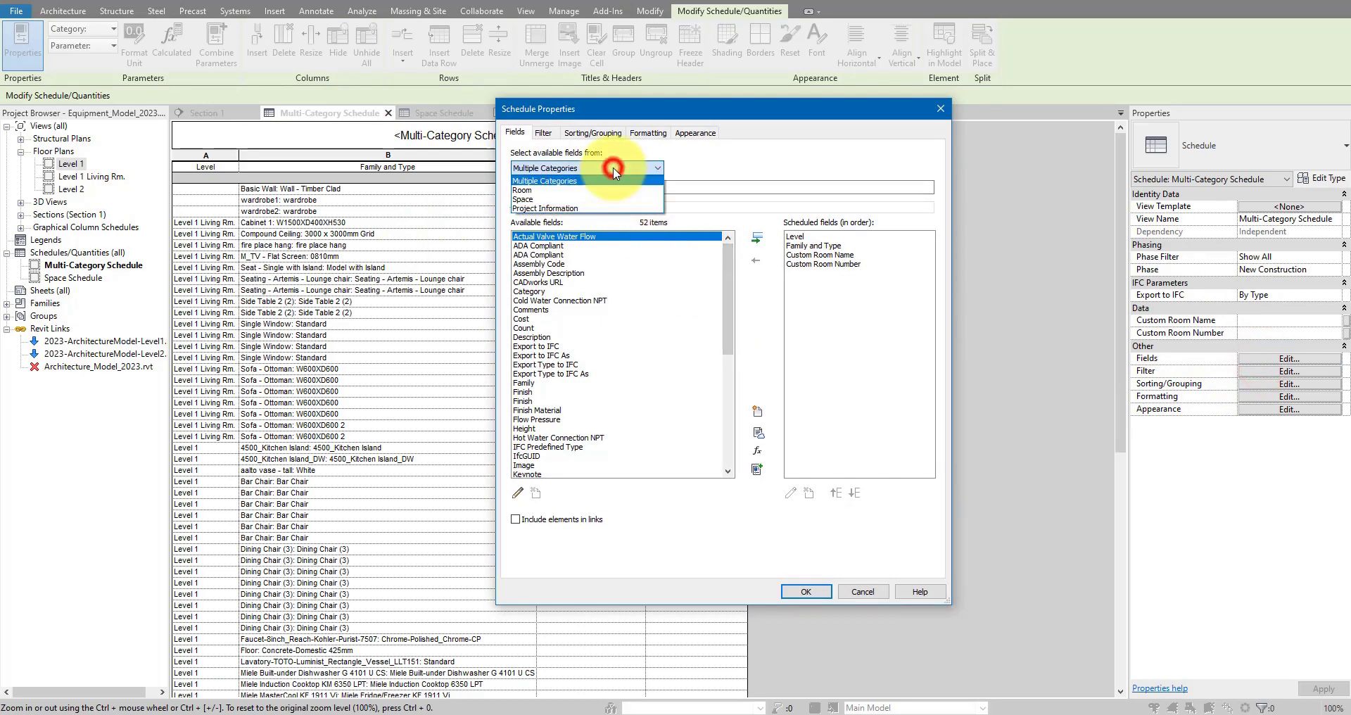
{"action": "left_click", "coordinate": [595, 190]}
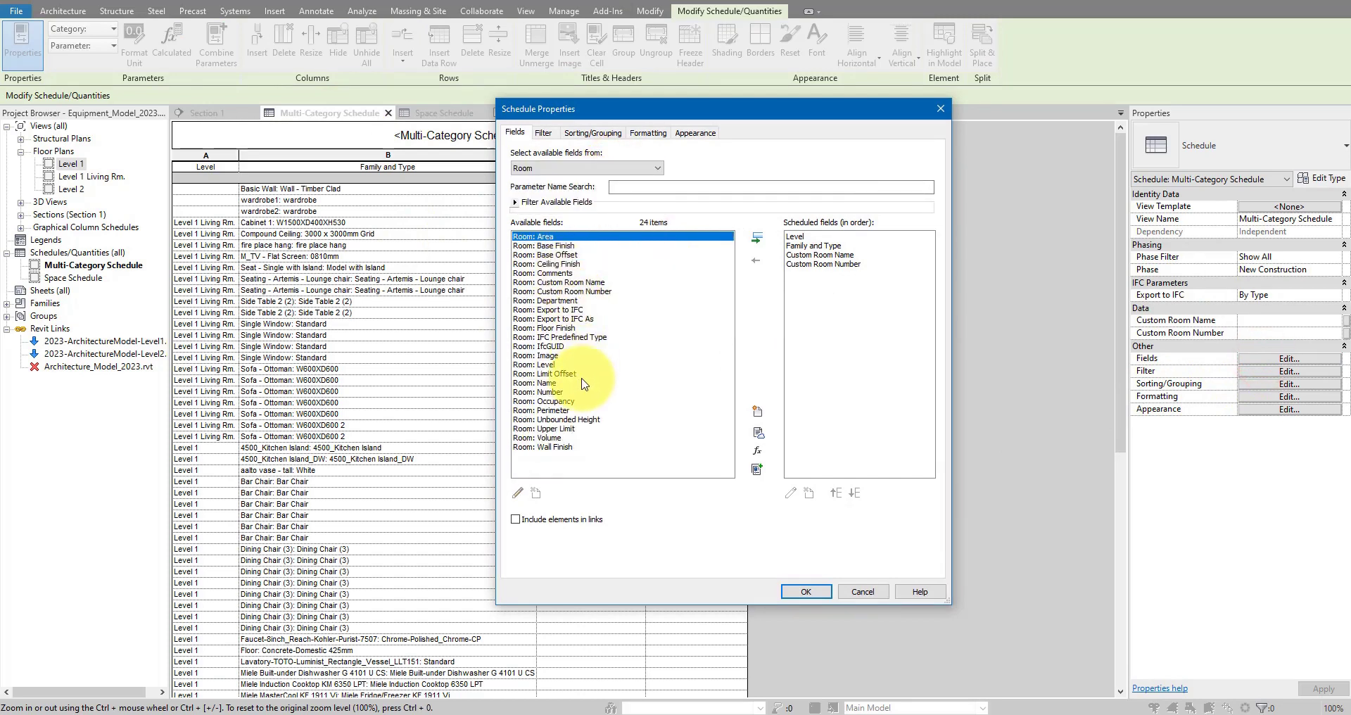
{"action": "left_click", "coordinate": [560, 382]}
{"action": "left_click", "coordinate": [556, 392], "text": "shift"}
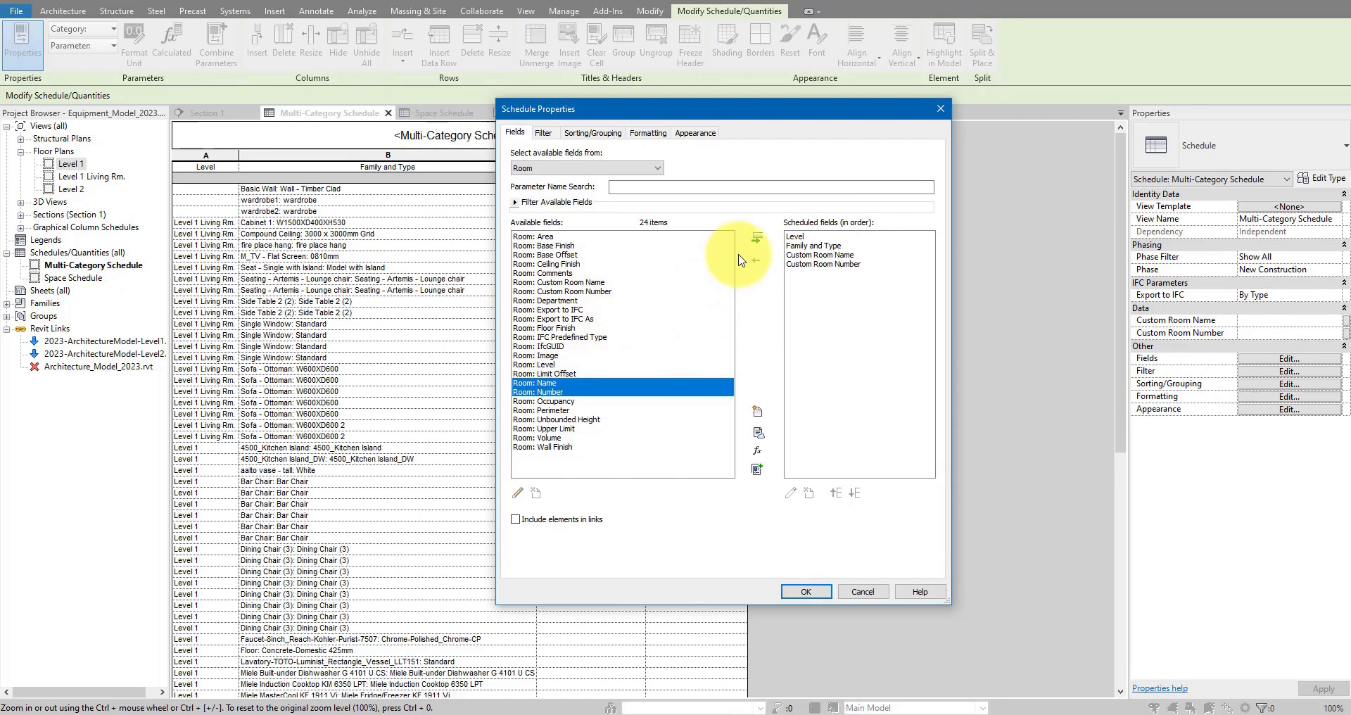
{"action": "left_click", "coordinate": [757, 238]}
{"action": "left_click", "coordinate": [788, 590]}
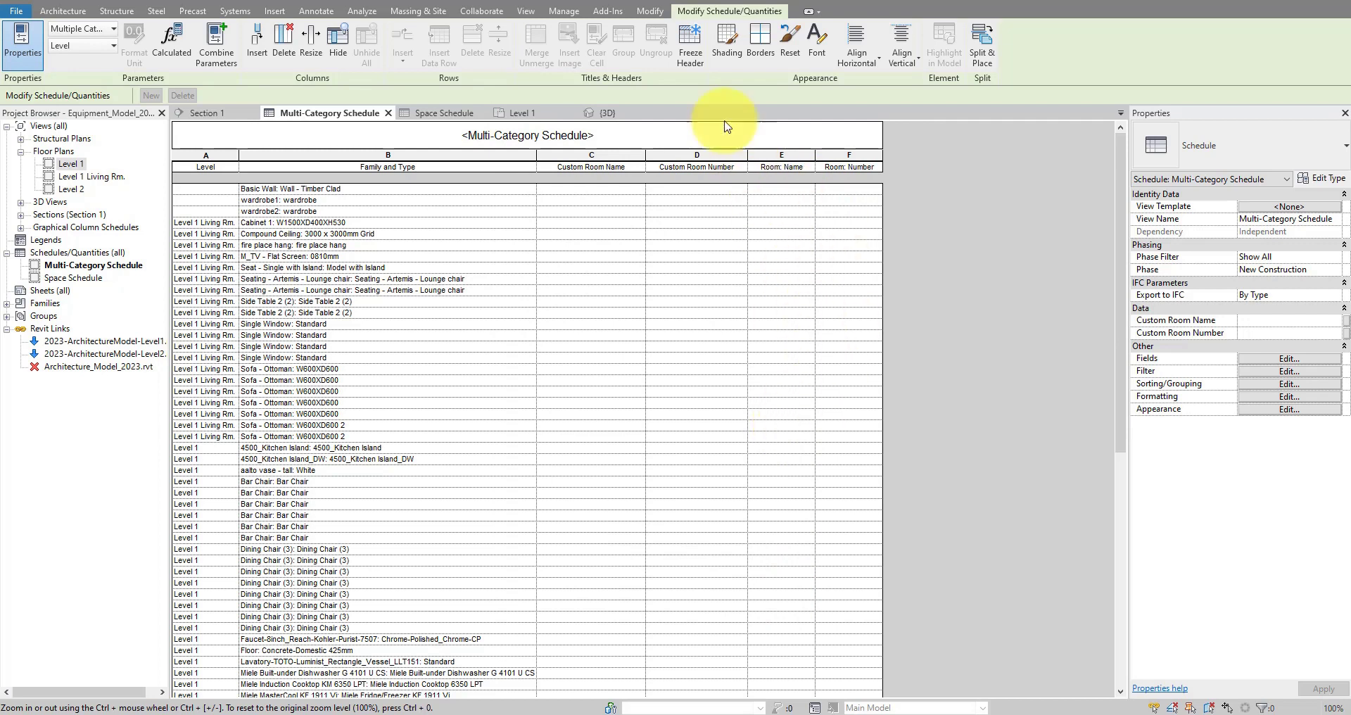
- Launch RV RoomLink, enlarge its window, and choose 2023-ArchitectureModel-Level1 as the Link Name
{"action": "left_click", "coordinate": [610, 11]}
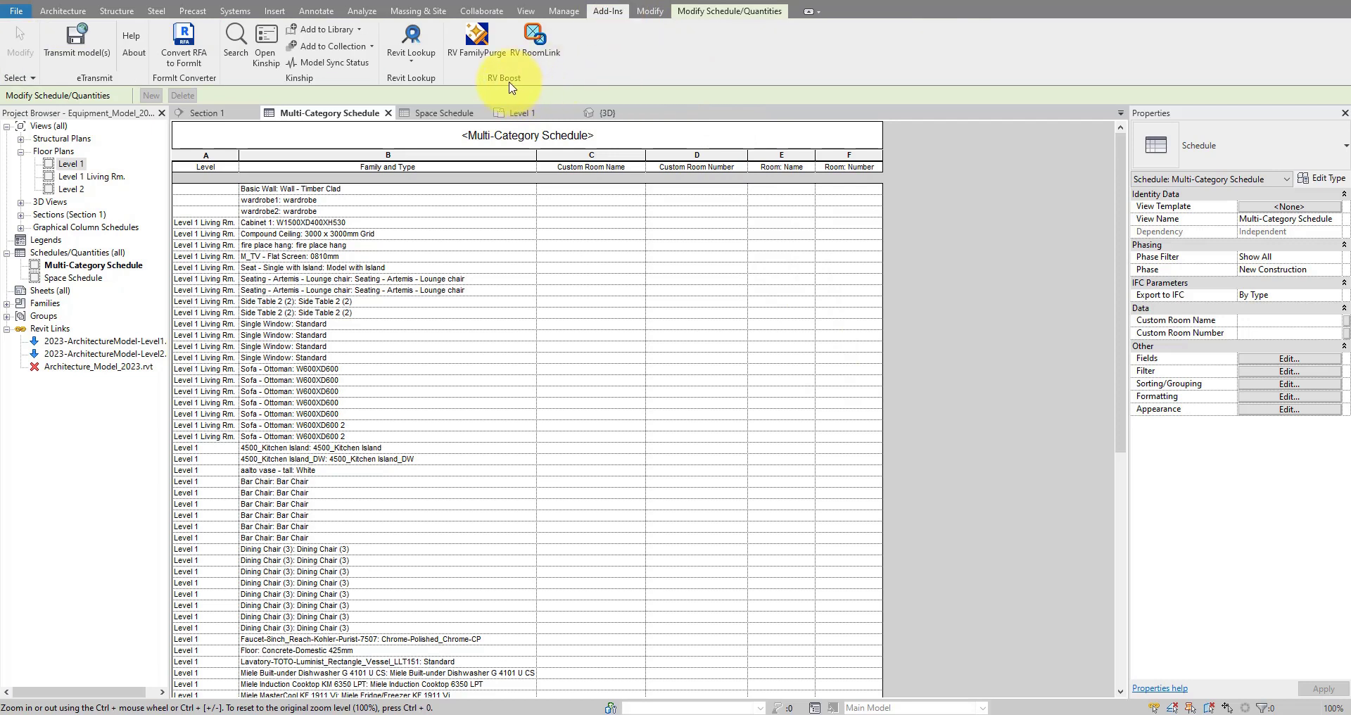
{"action": "left_click", "coordinate": [538, 66]}
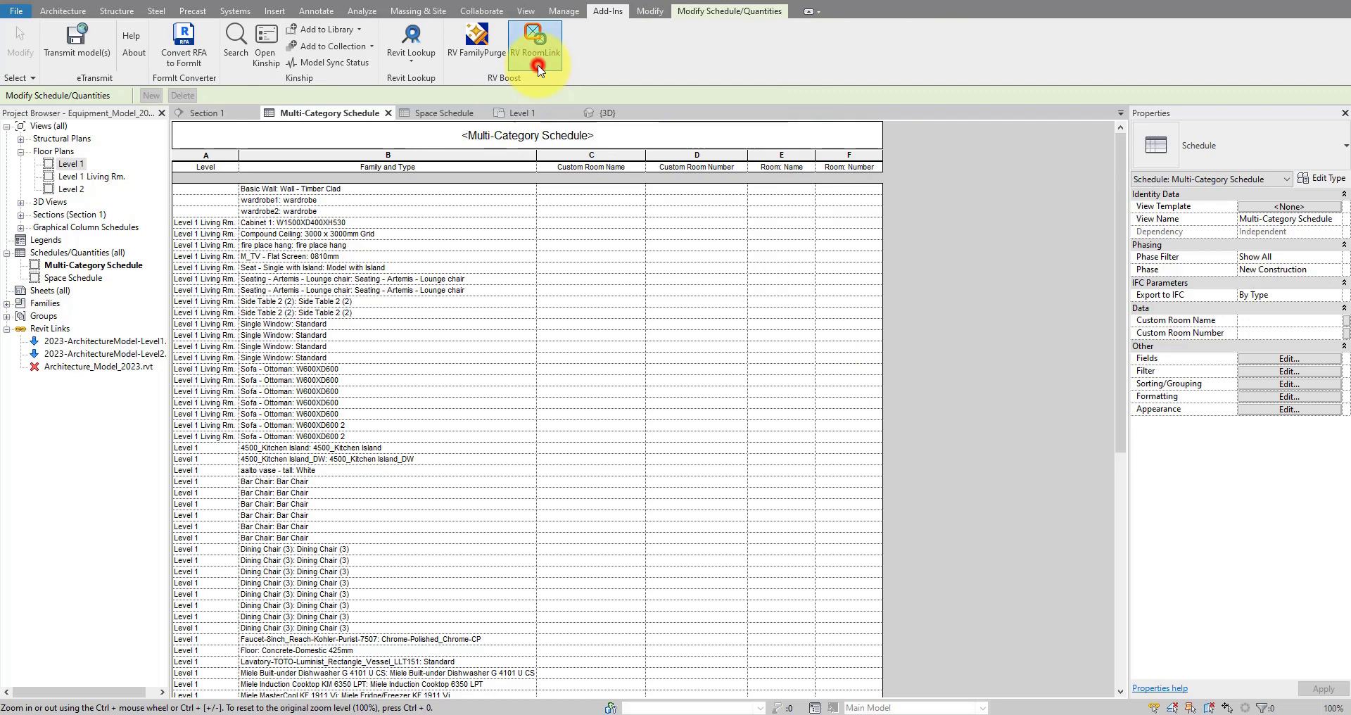
{"action": "left_click_drag", "start_coordinate": [696, 8], "coordinate": [993, 203]}
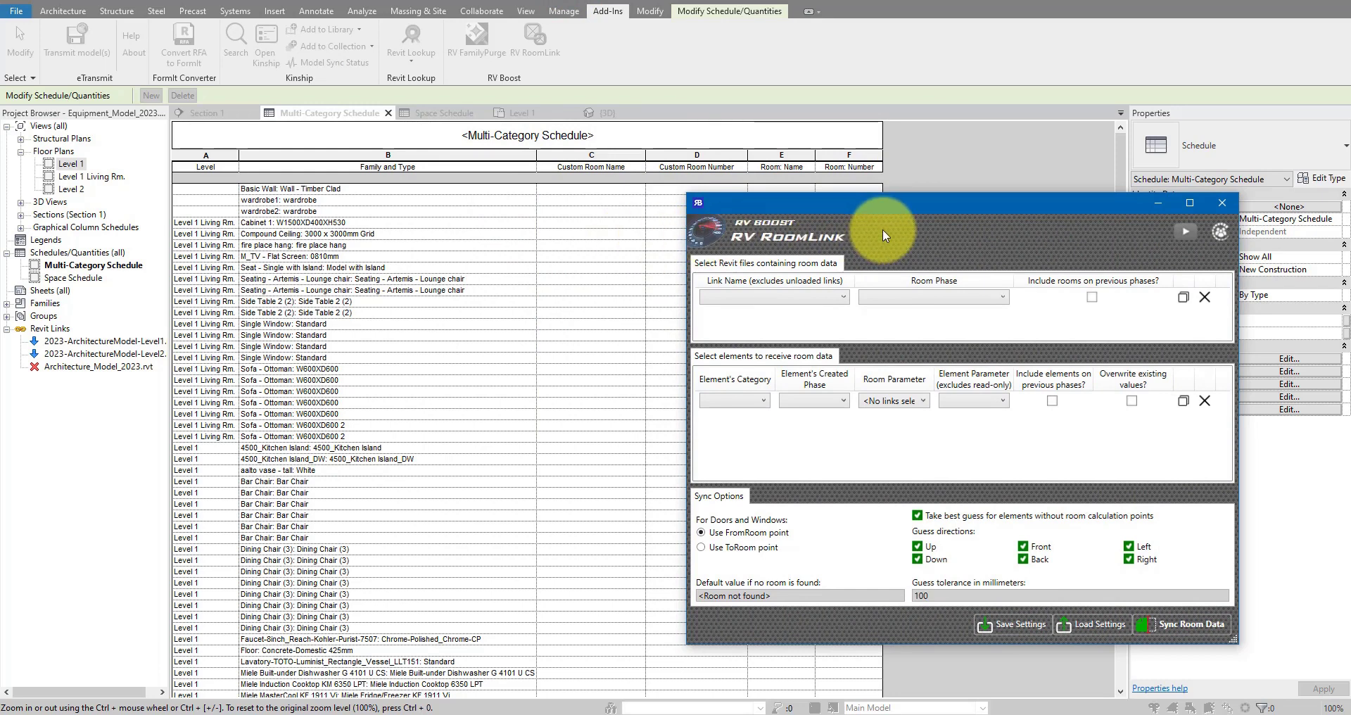
{"action": "double_click", "coordinate": [900, 194]}
{"action": "left_click", "coordinate": [843, 154]}
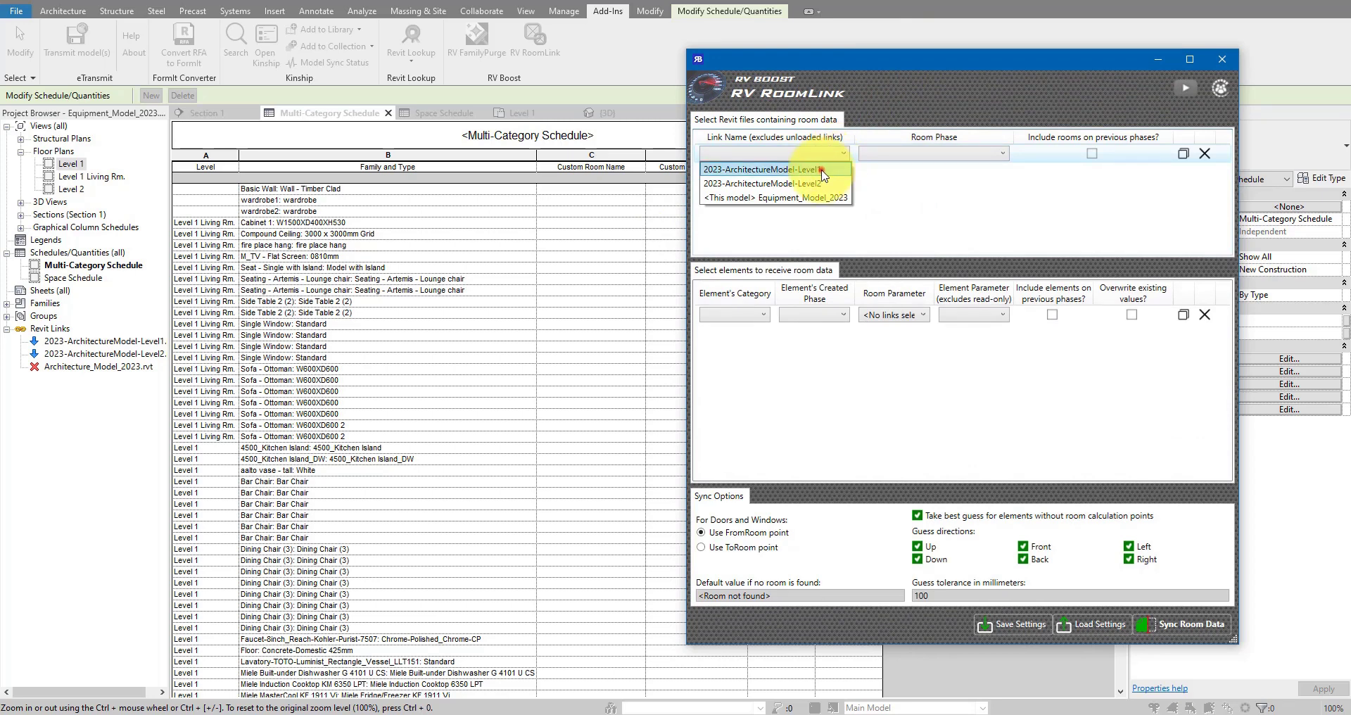
{"action": "left_click", "coordinate": [823, 174]}
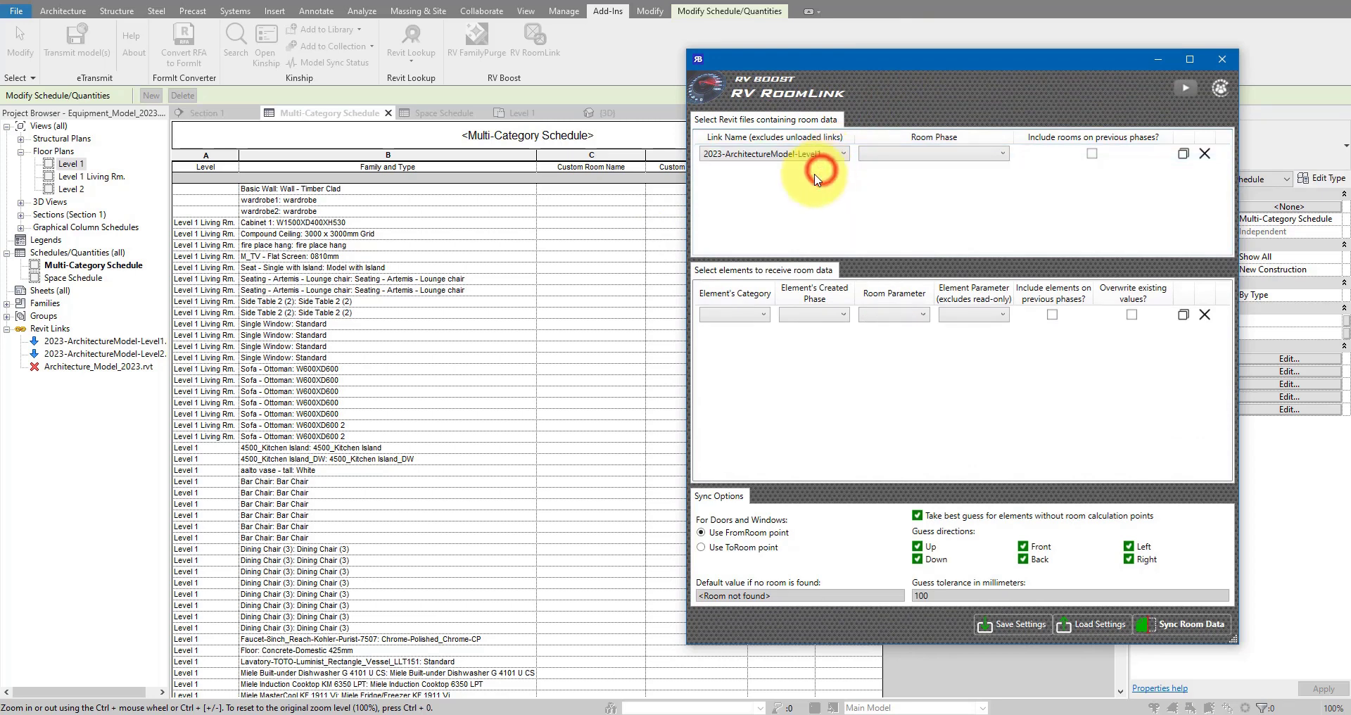
{"action": "left_click", "coordinate": [997, 154]}
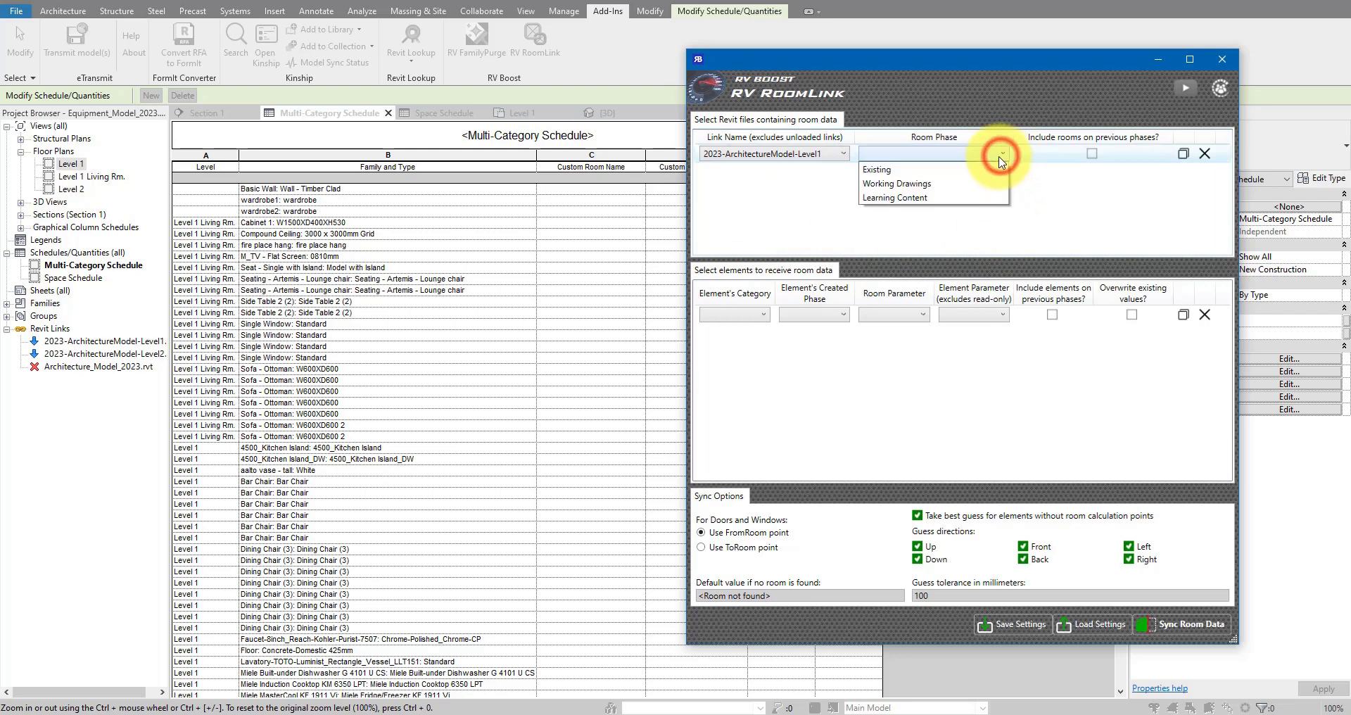
- Pick Working Drawings as room phase, close RoomLink, and inspect the Hall room on Level 1
{"action": "left_click", "coordinate": [964, 184]}
{"action": "left_click", "coordinate": [1217, 59]}
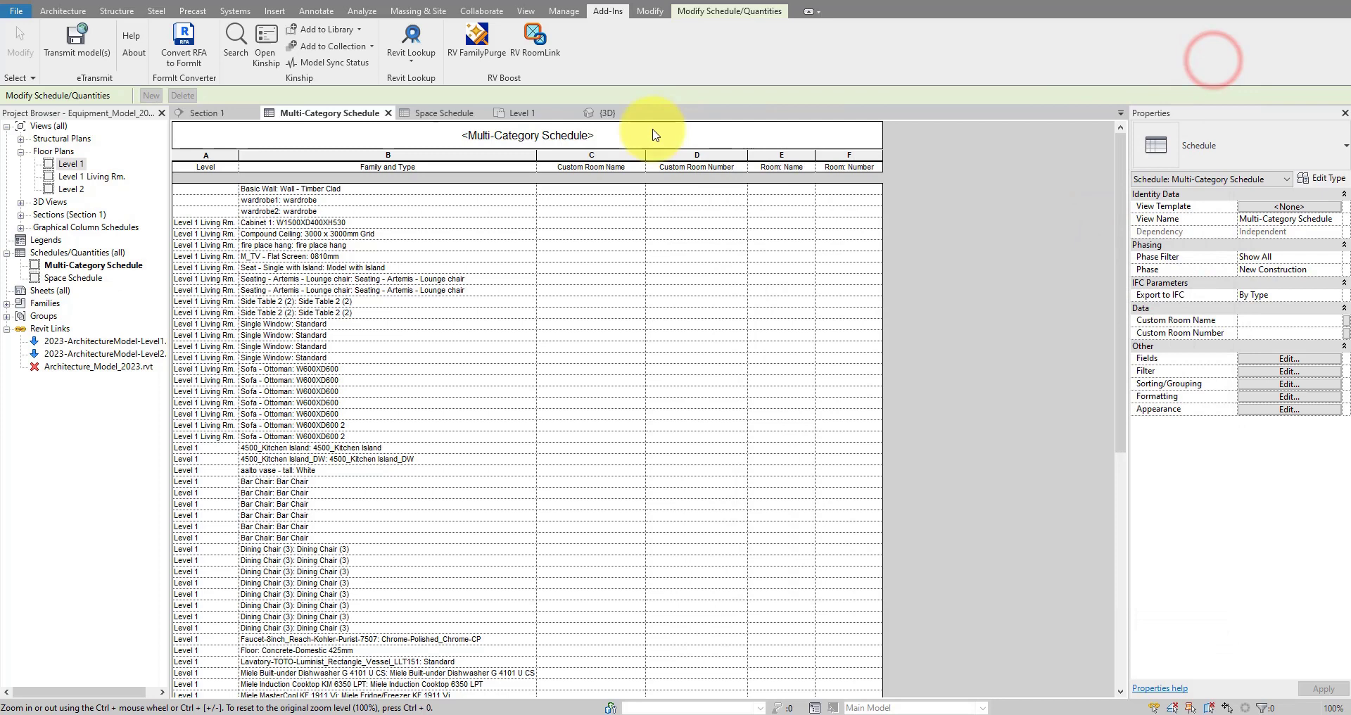
{"action": "left_click", "coordinate": [514, 112]}
{"action": "left_click", "coordinate": [888, 362]}
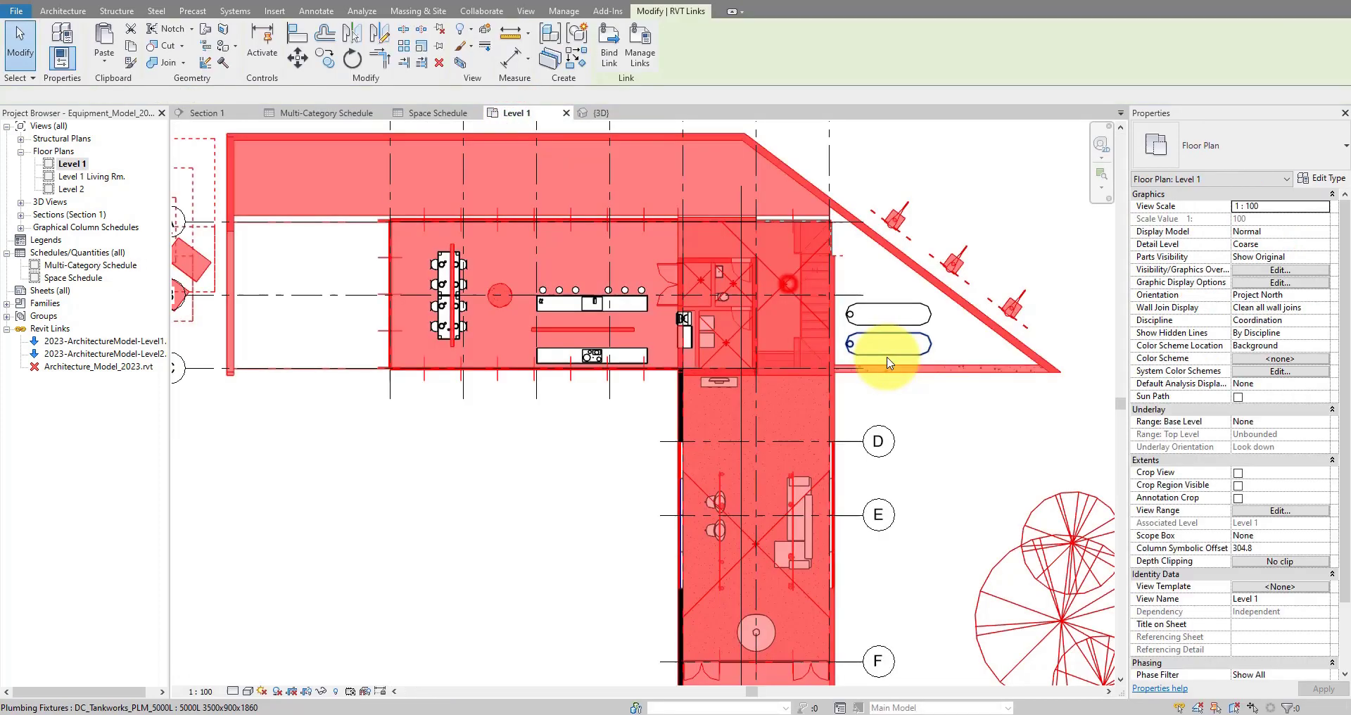
{"action": "scroll", "coordinate": [809, 246], "scroll_direction": "up", "scroll_amount": 3}
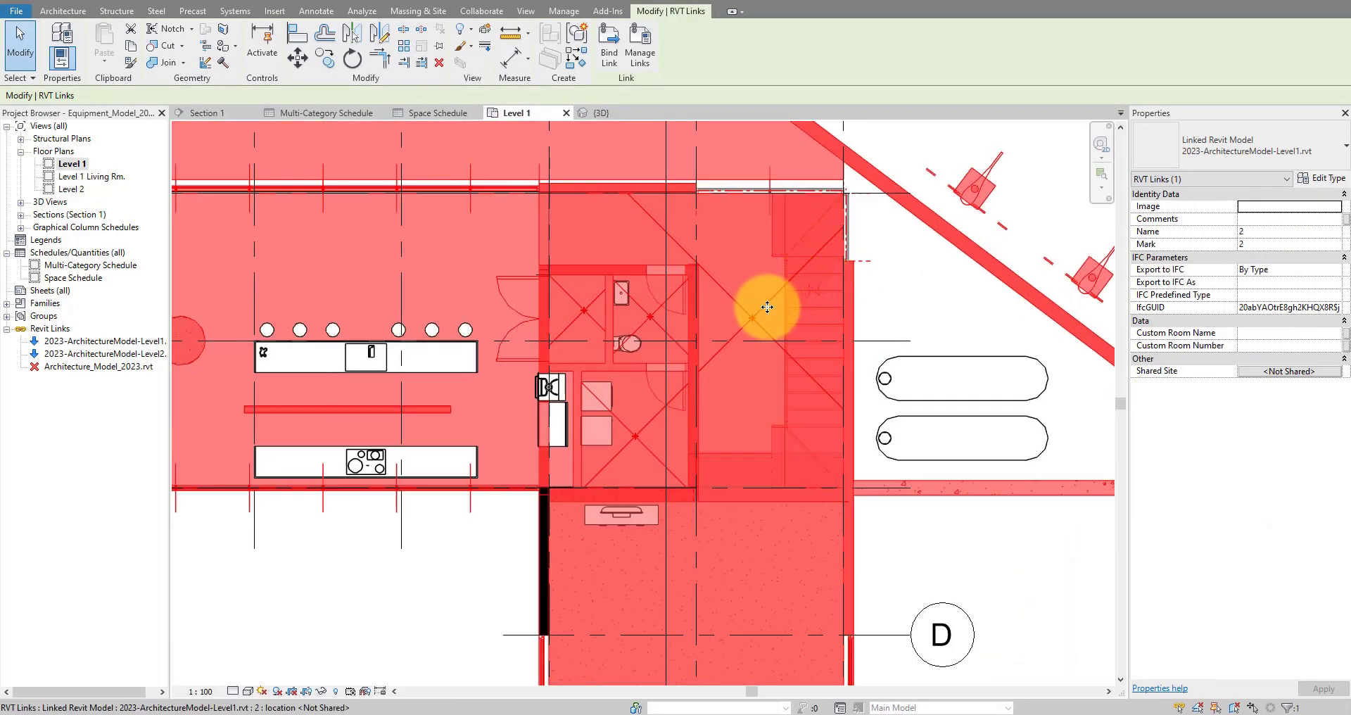
{"action": "left_click", "coordinate": [831, 306]}
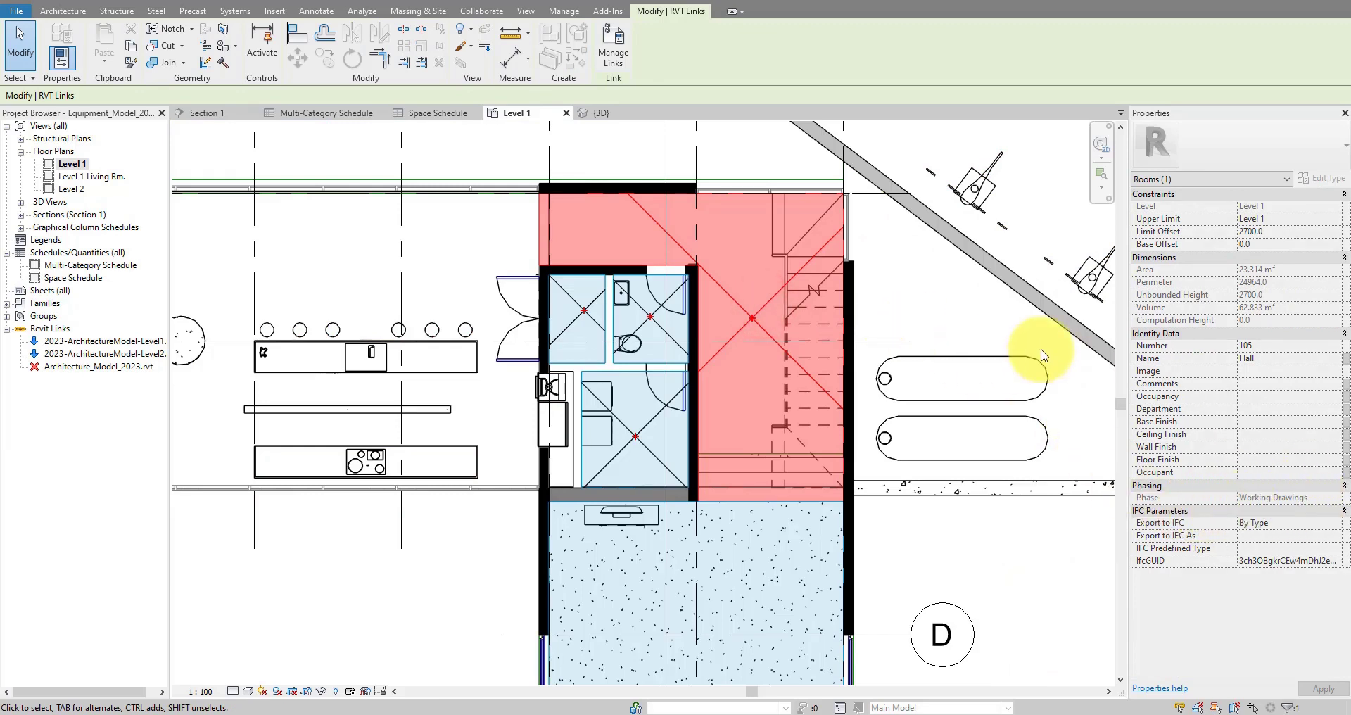
{"action": "left_click", "coordinate": [953, 302]}
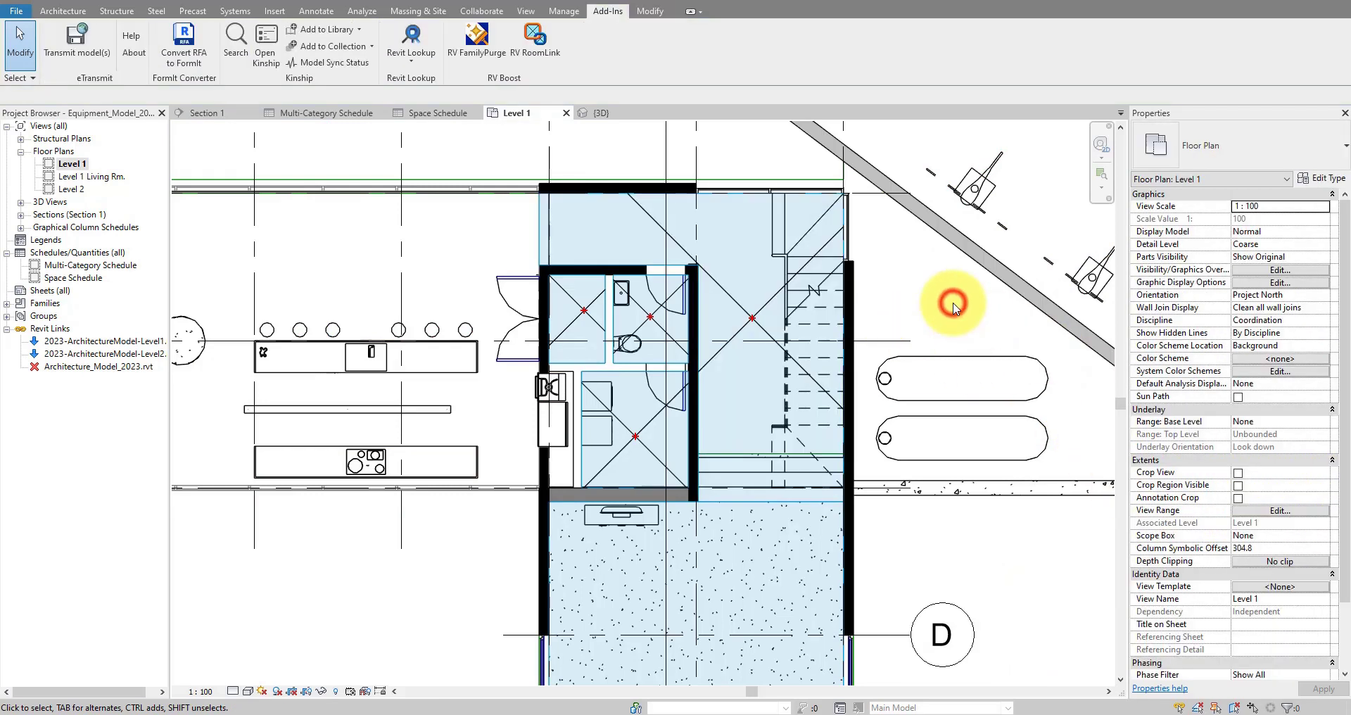
- In RV RoomLink, set the room phase to Working Drawings and include rooms on previous phases
{"action": "left_click", "coordinate": [525, 65]}
{"action": "left_click", "coordinate": [532, 88]}
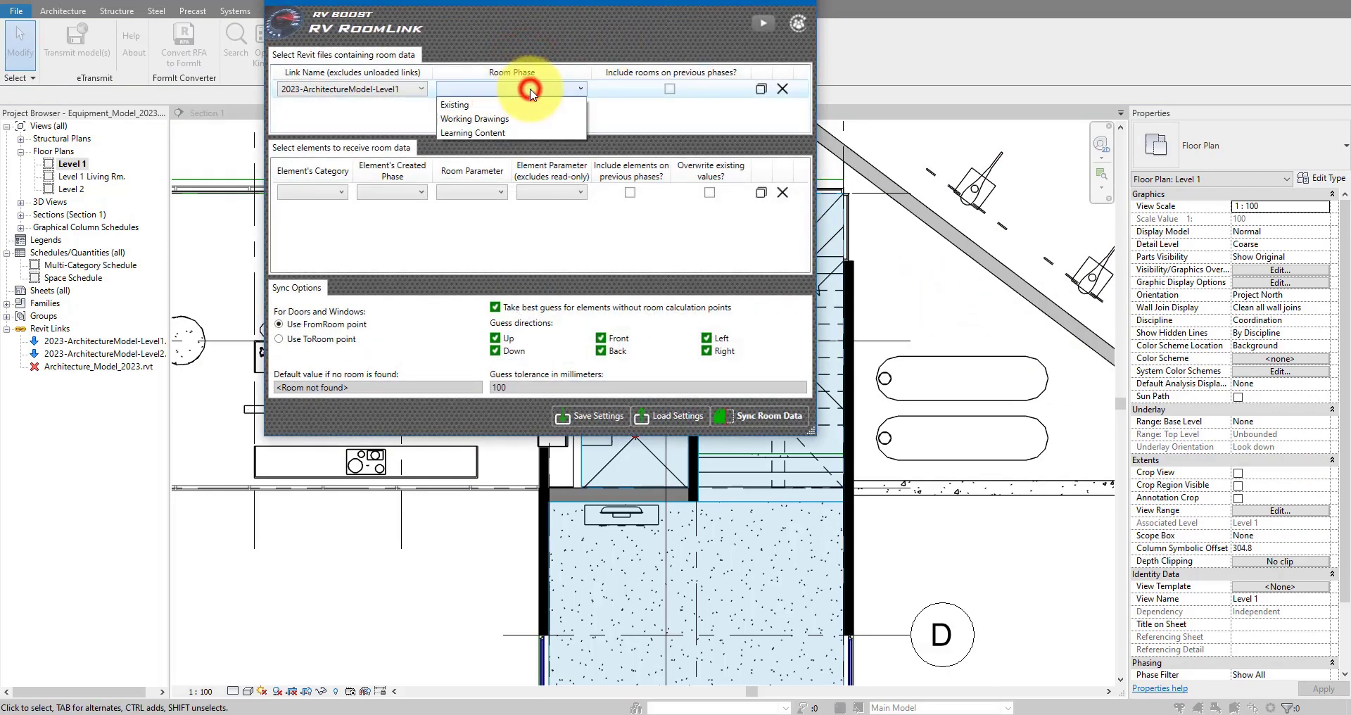
{"action": "left_click", "coordinate": [512, 119]}
{"action": "left_click_drag", "start_coordinate": [569, 3], "coordinate": [653, 234]}
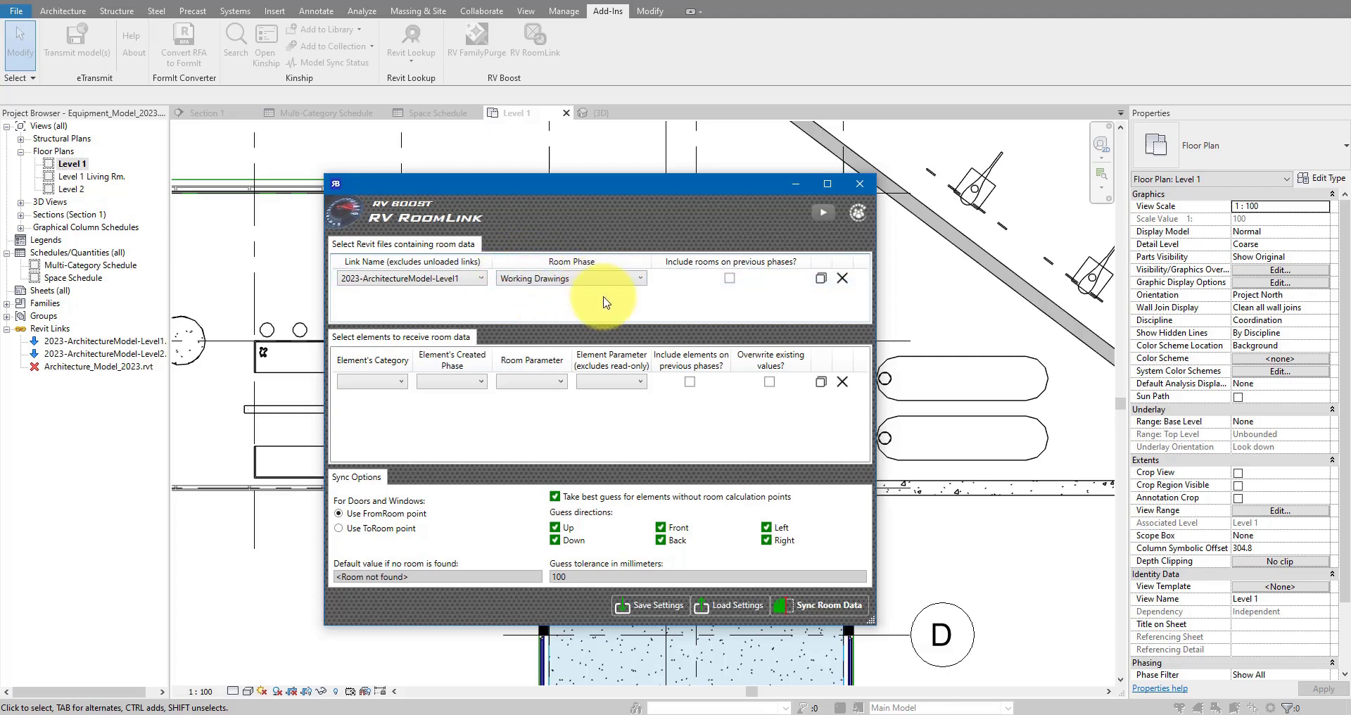
{"action": "left_click", "coordinate": [730, 279]}
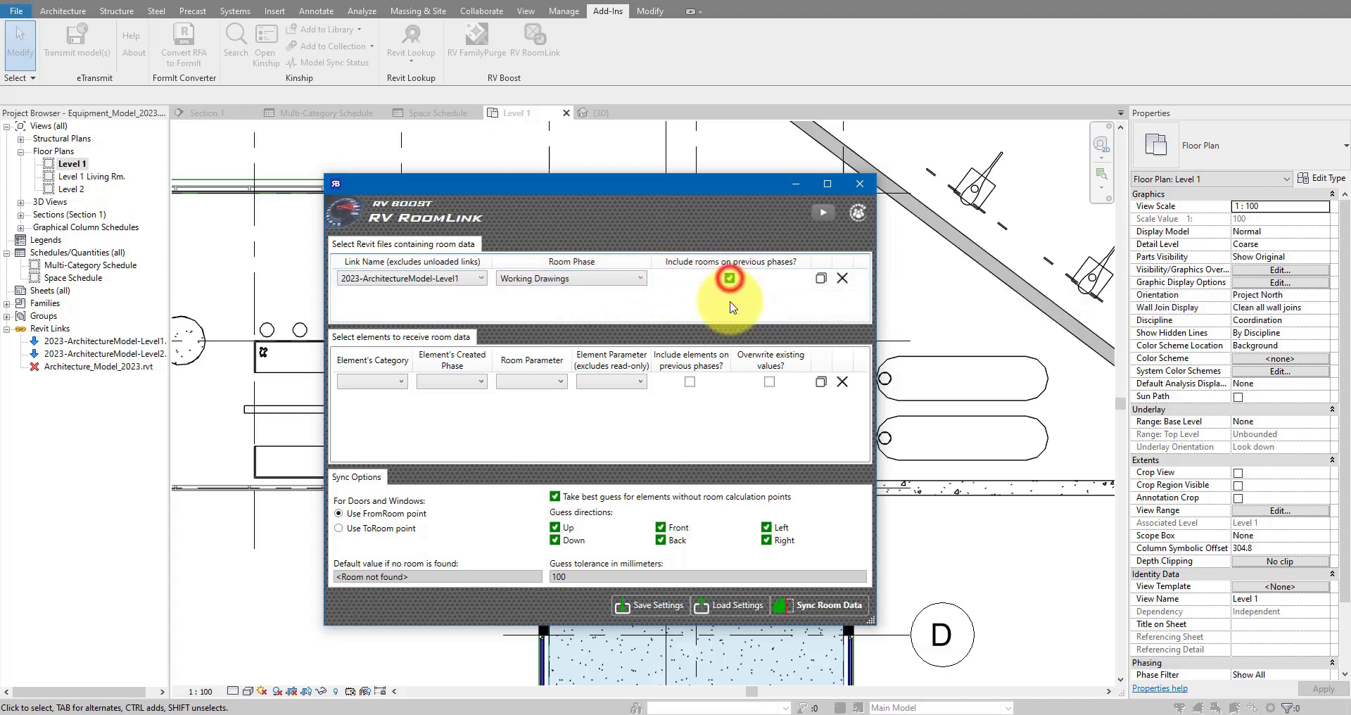
- Add a second link row for the Level2 architecture model using the Working Drawings phase
{"action": "left_click", "coordinate": [825, 283]}
{"action": "left_click", "coordinate": [440, 298]}
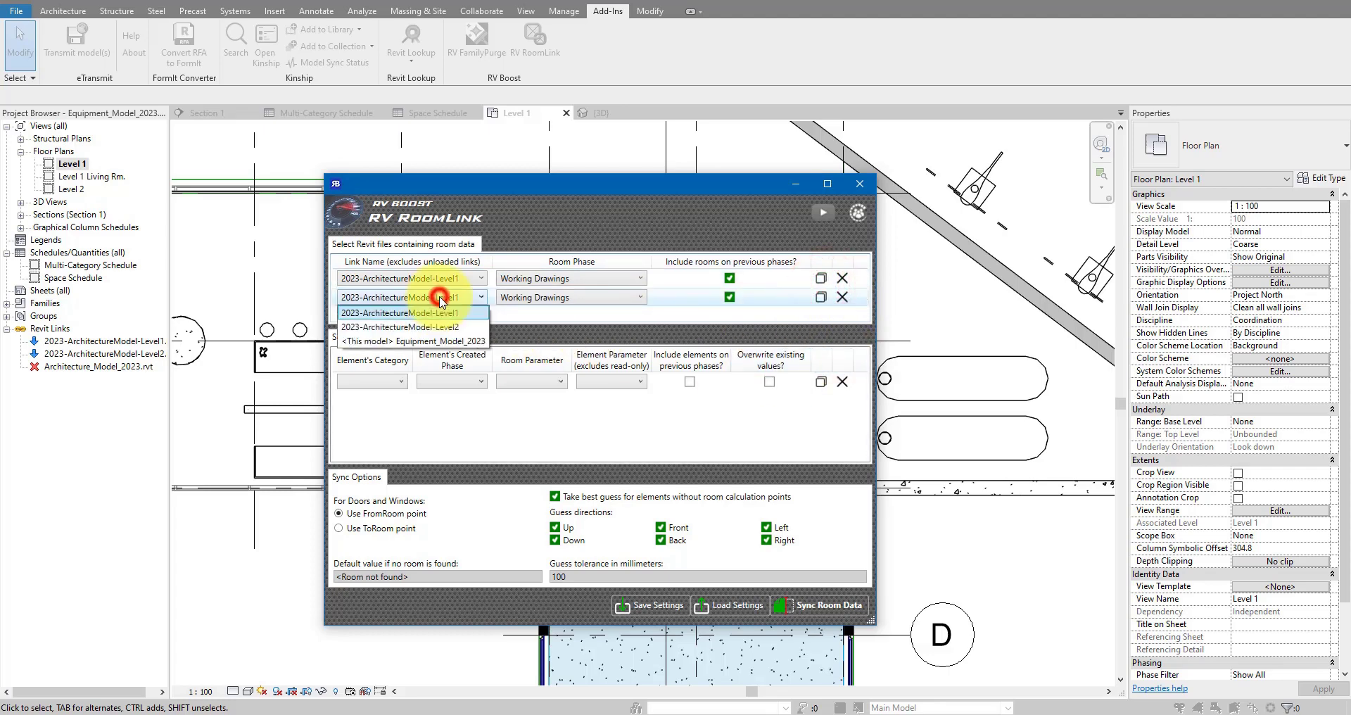
{"action": "left_click", "coordinate": [473, 326]}
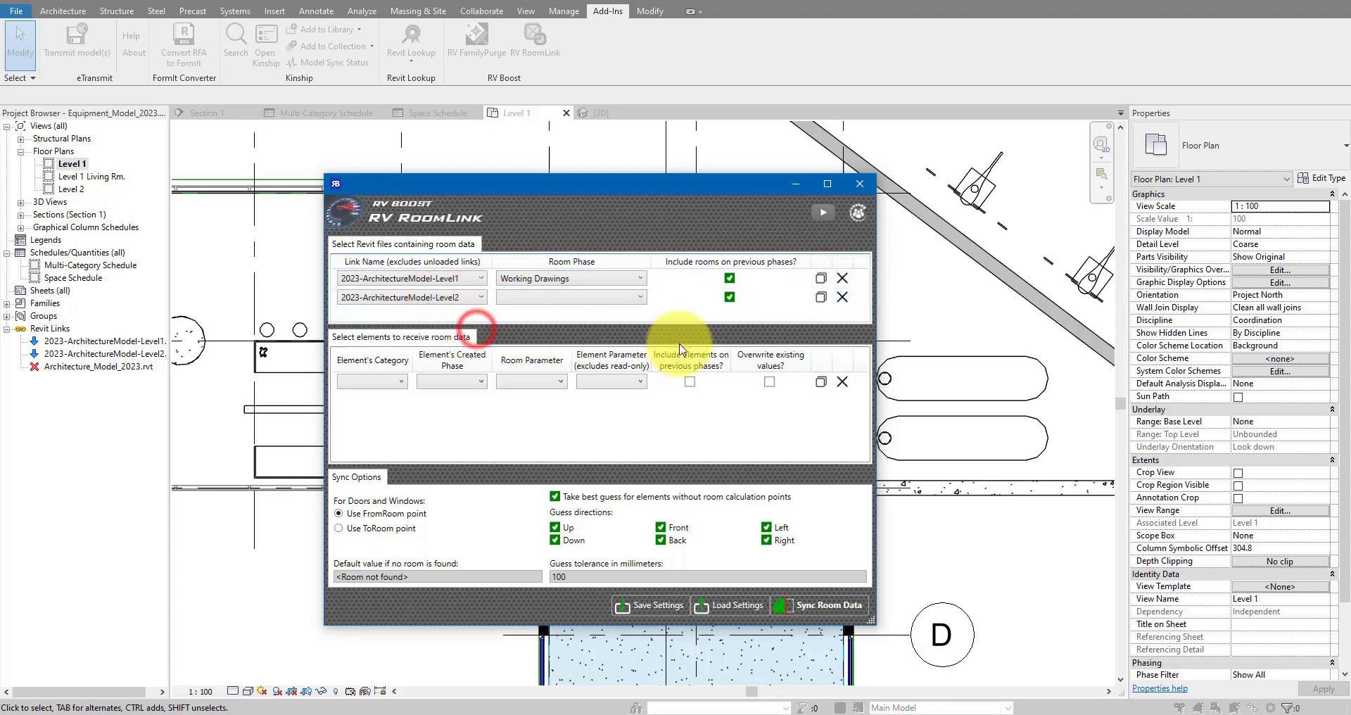
{"action": "left_click", "coordinate": [641, 299]}
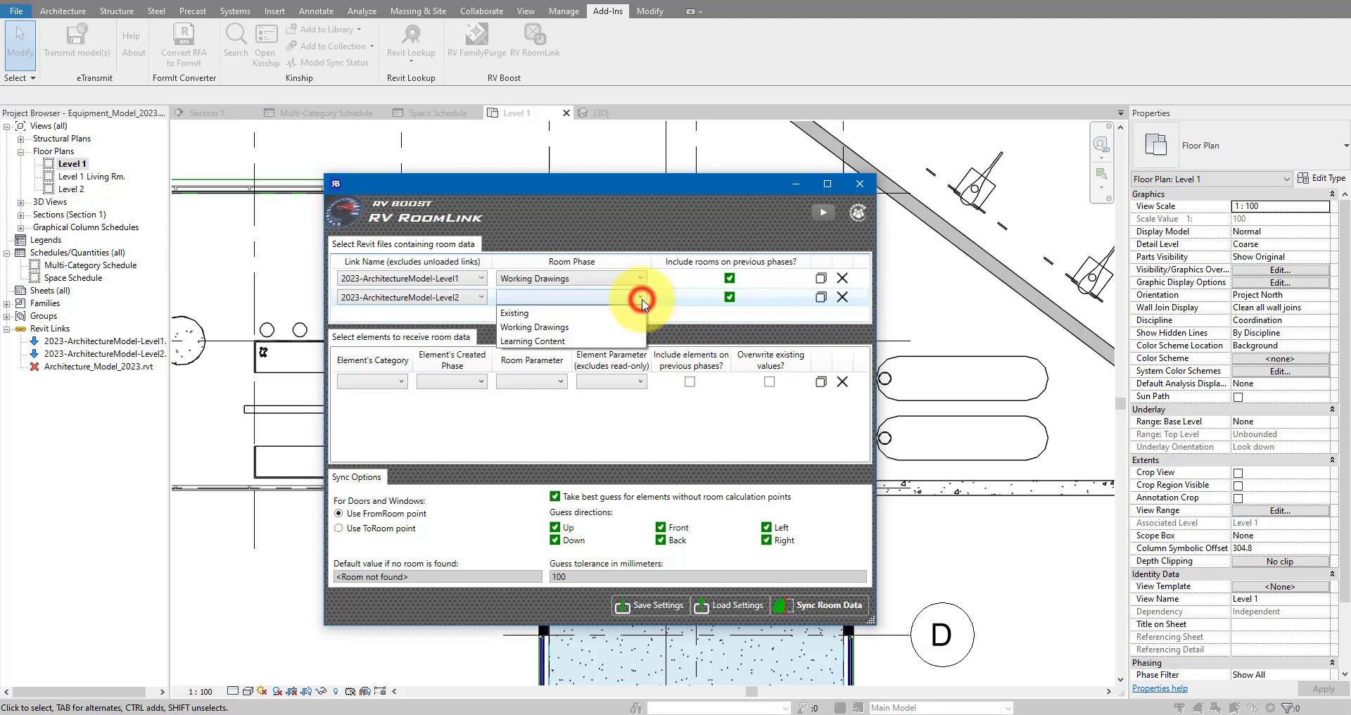
{"action": "left_click", "coordinate": [568, 329]}
{"action": "left_click_drag", "start_coordinate": [699, 183], "coordinate": [704, 97]}
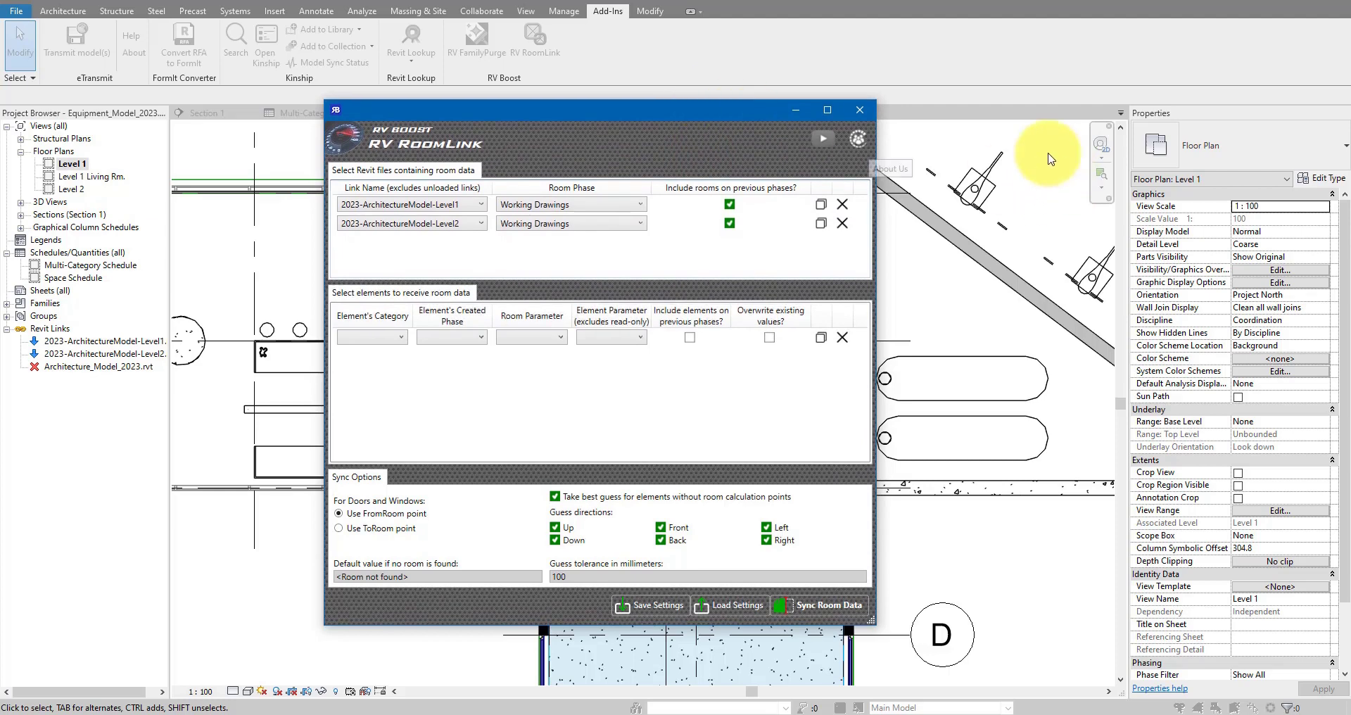
- Add a third row for <This model> Equipment_Model_2023 with the New Construction room phase
{"action": "left_click", "coordinate": [820, 224]}
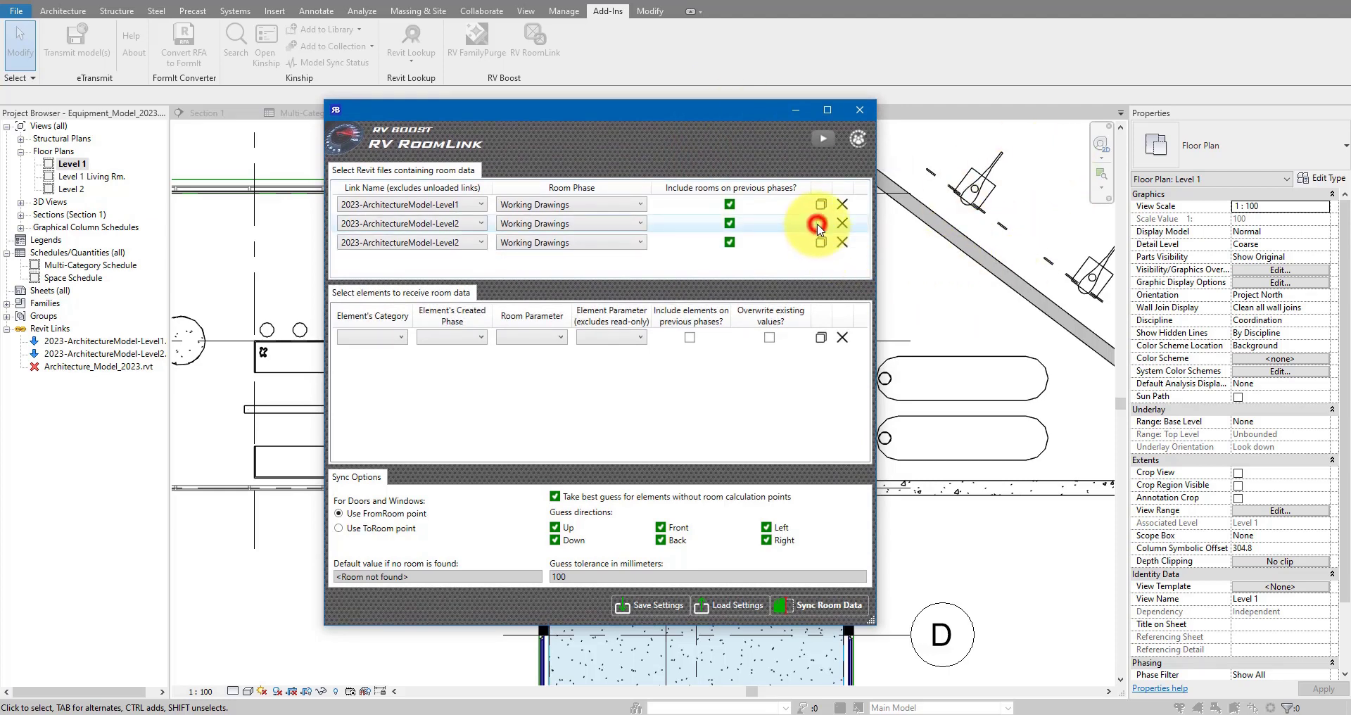
{"action": "left_click", "coordinate": [465, 242]}
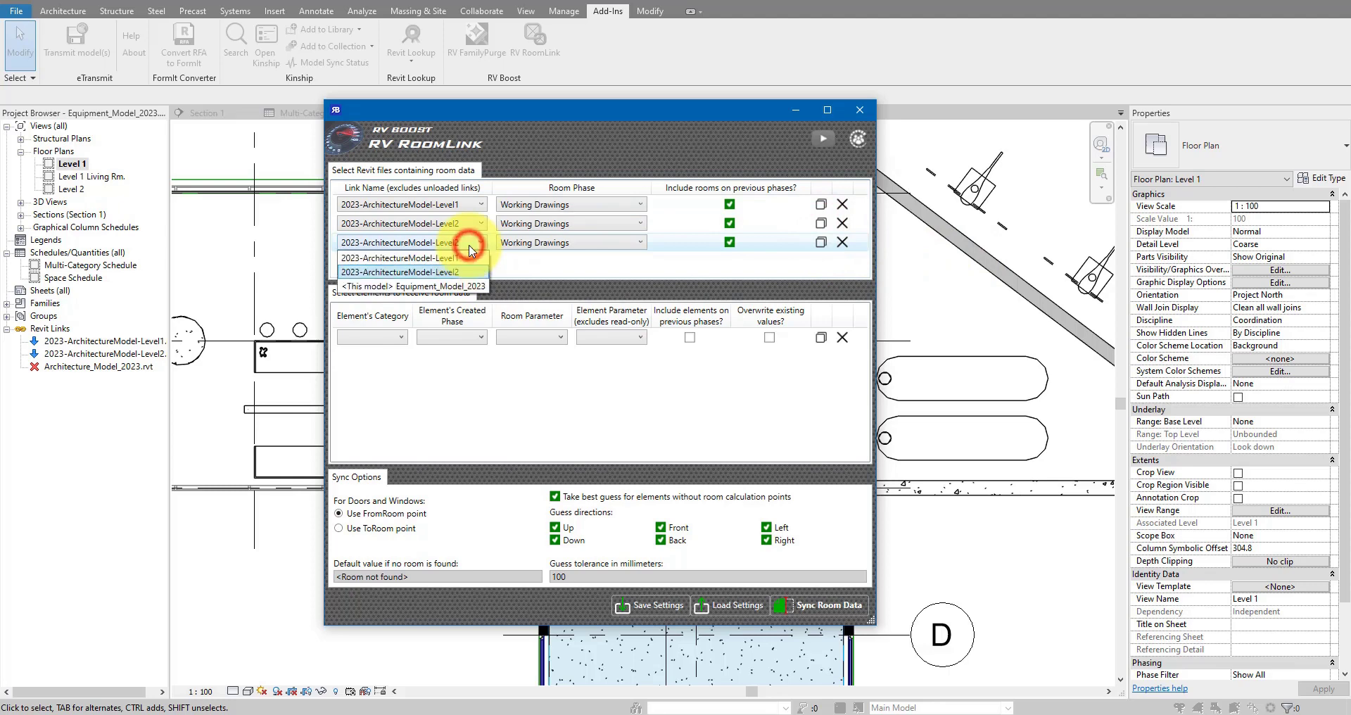
{"action": "left_click", "coordinate": [470, 288]}
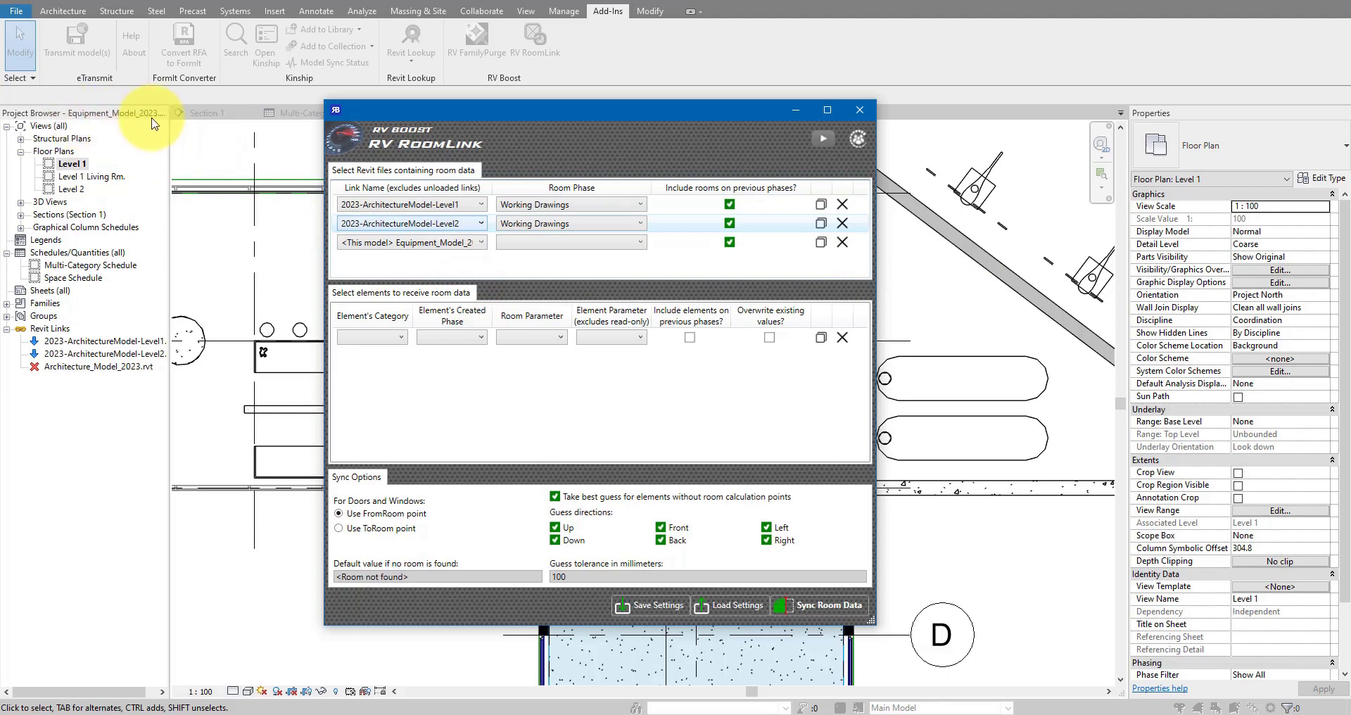
{"action": "left_click", "coordinate": [577, 242]}
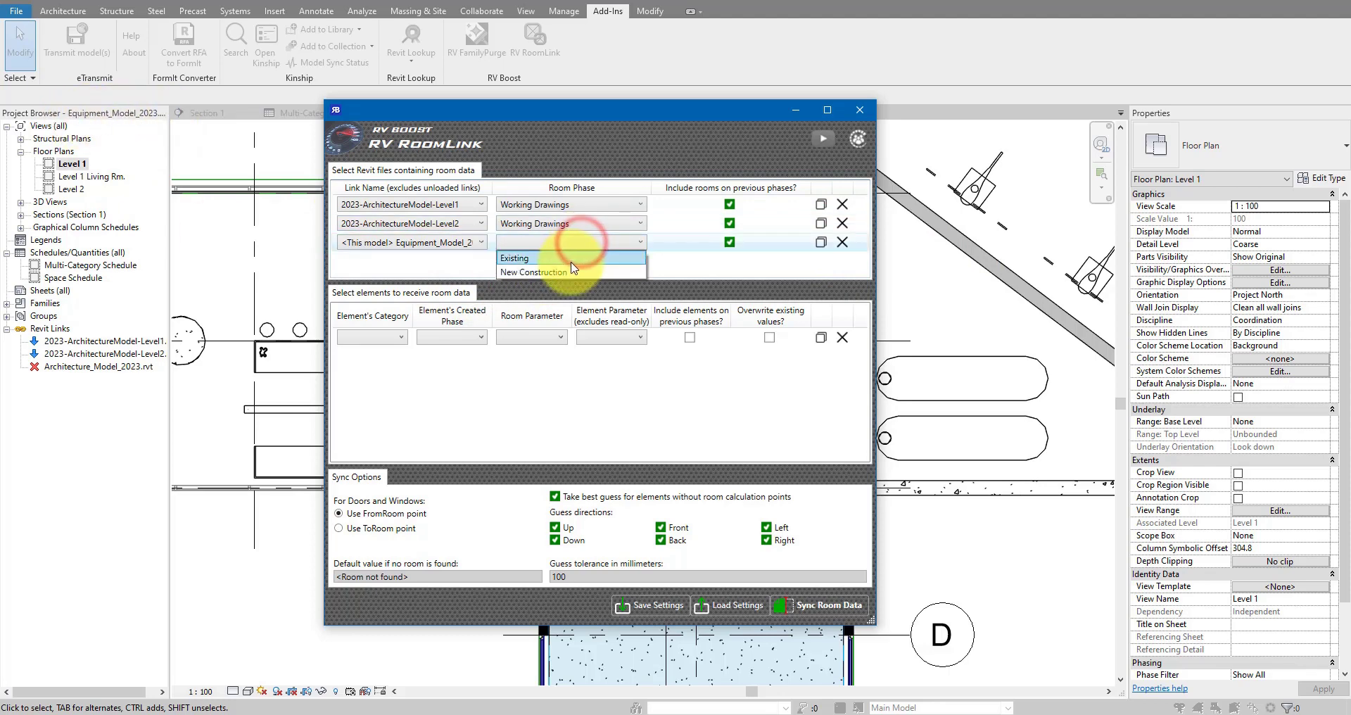
{"action": "left_click", "coordinate": [565, 272]}
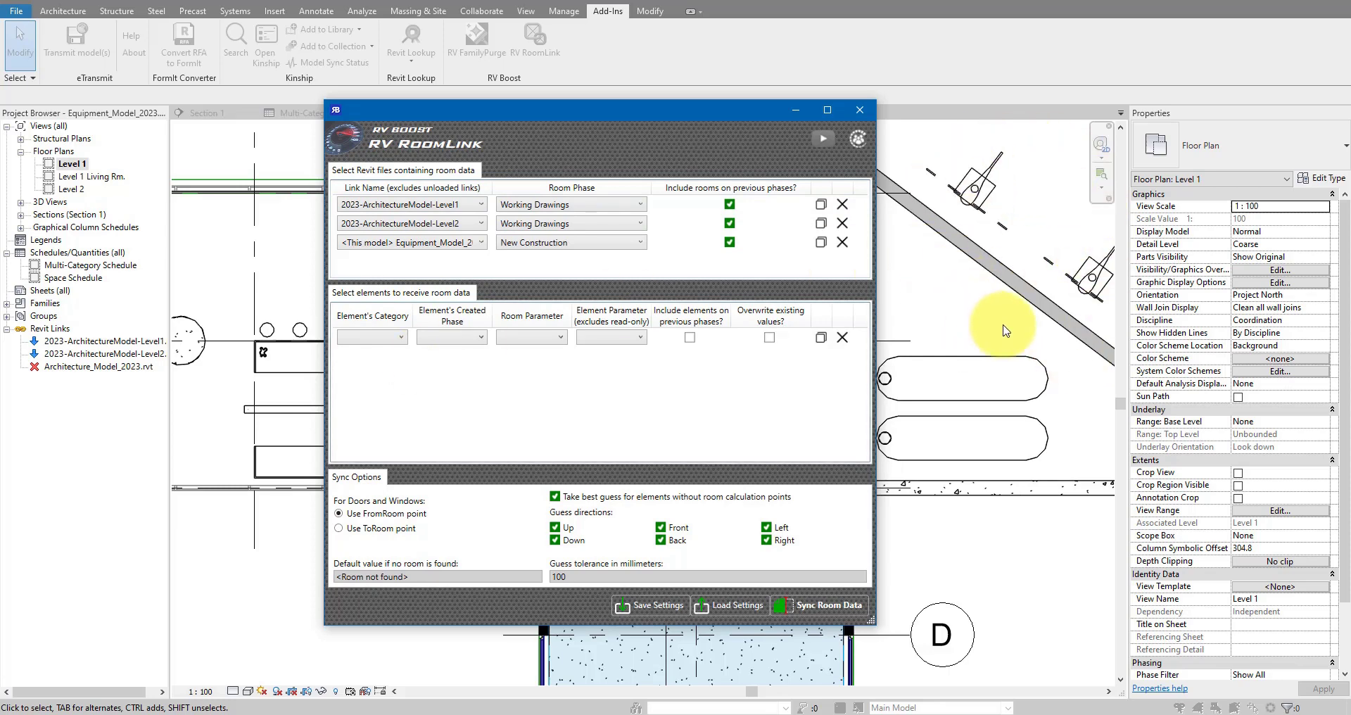
- Set the first element row's Element's Category to Casework
{"action": "left_click", "coordinate": [401, 340]}
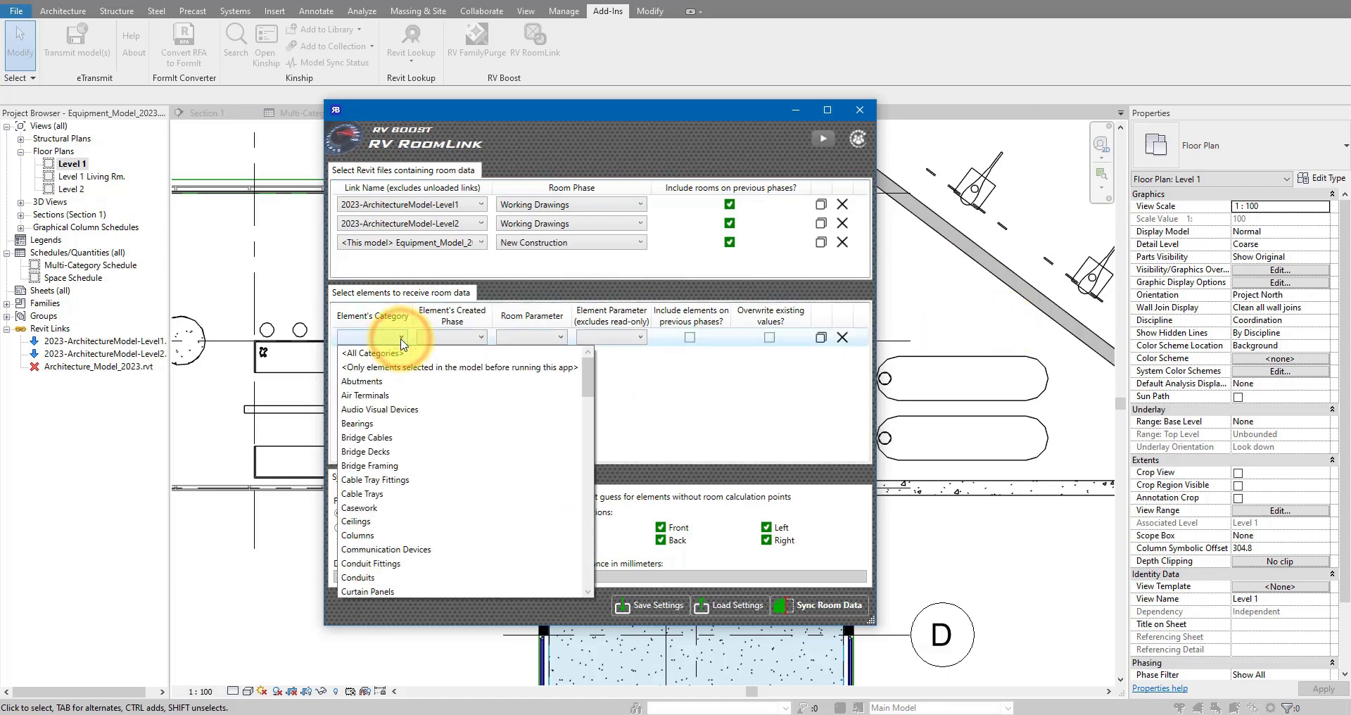
{"action": "scroll", "coordinate": [412, 457], "scroll_direction": "down", "scroll_amount": 2}
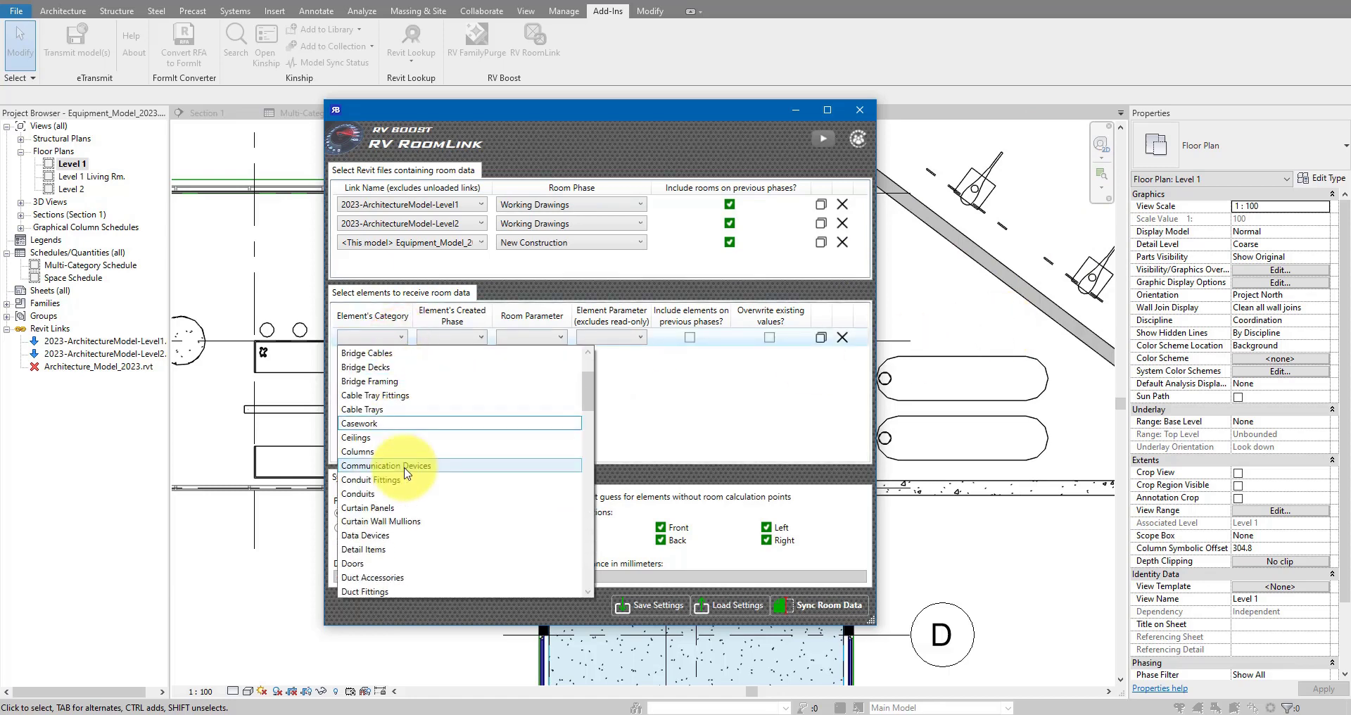
{"action": "left_click", "coordinate": [381, 423]}
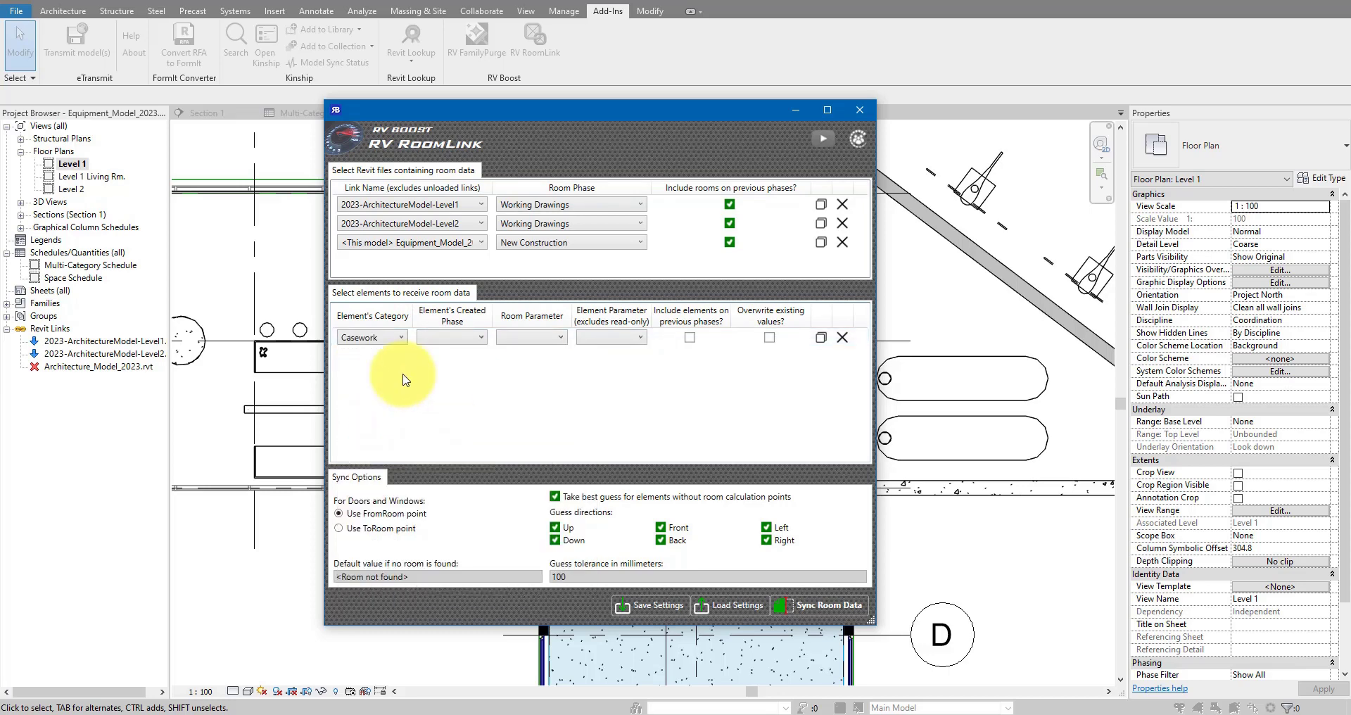
{"action": "left_click", "coordinate": [639, 337]}
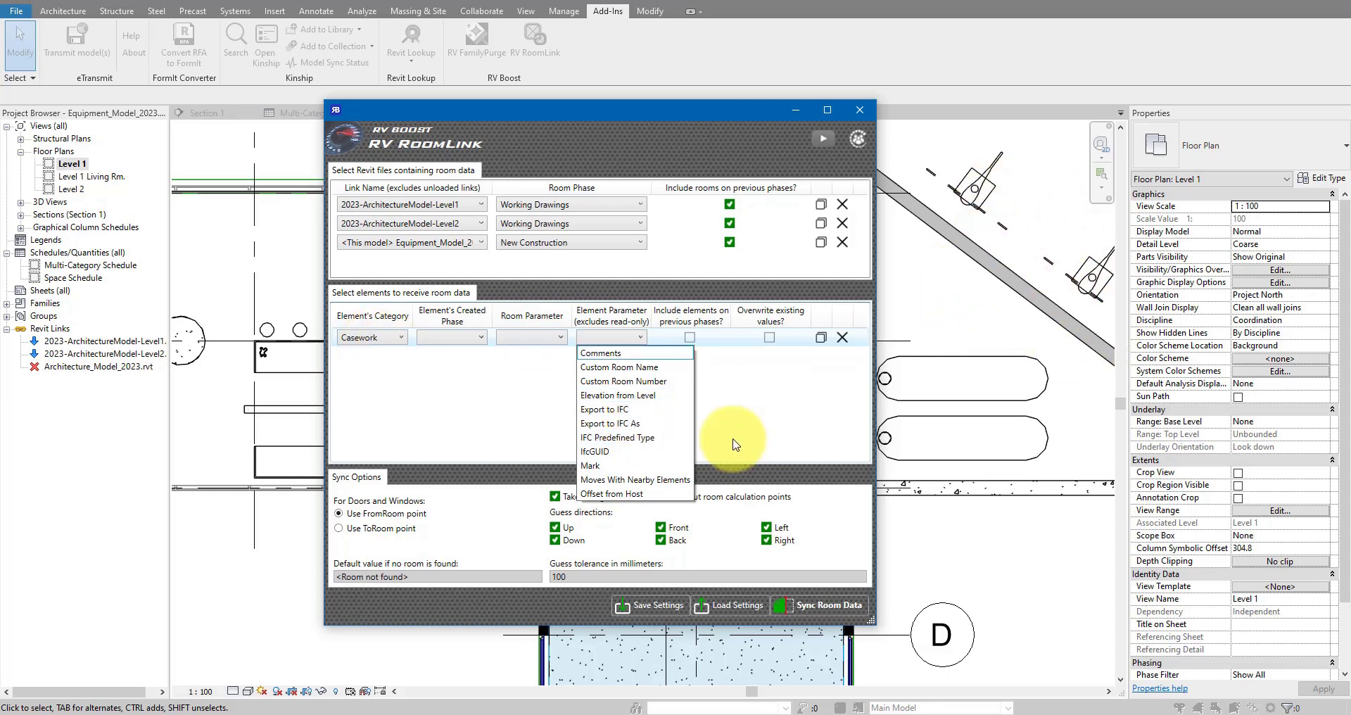
- Target Custom Room Name, set created phase to New Construction, and include elements on previous phases
{"action": "left_click", "coordinate": [658, 367]}
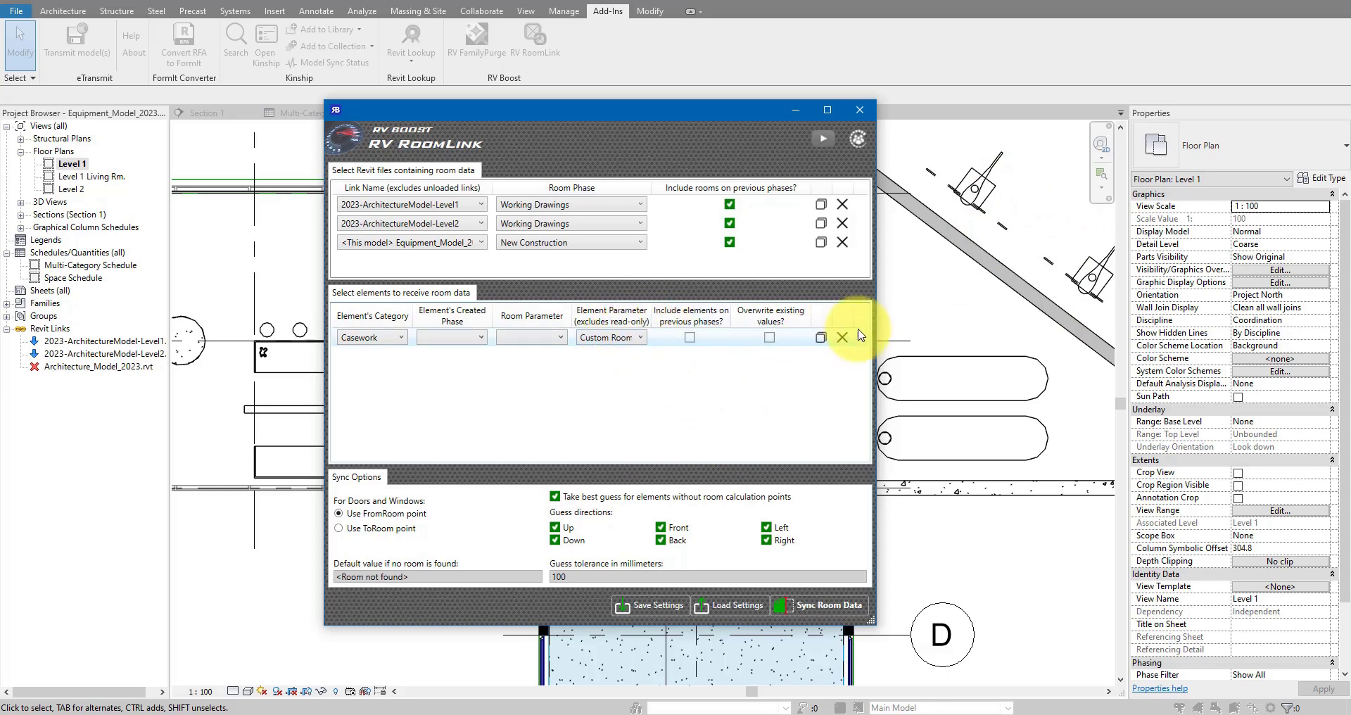
{"action": "left_click_drag", "start_coordinate": [876, 325], "coordinate": [1059, 329]}
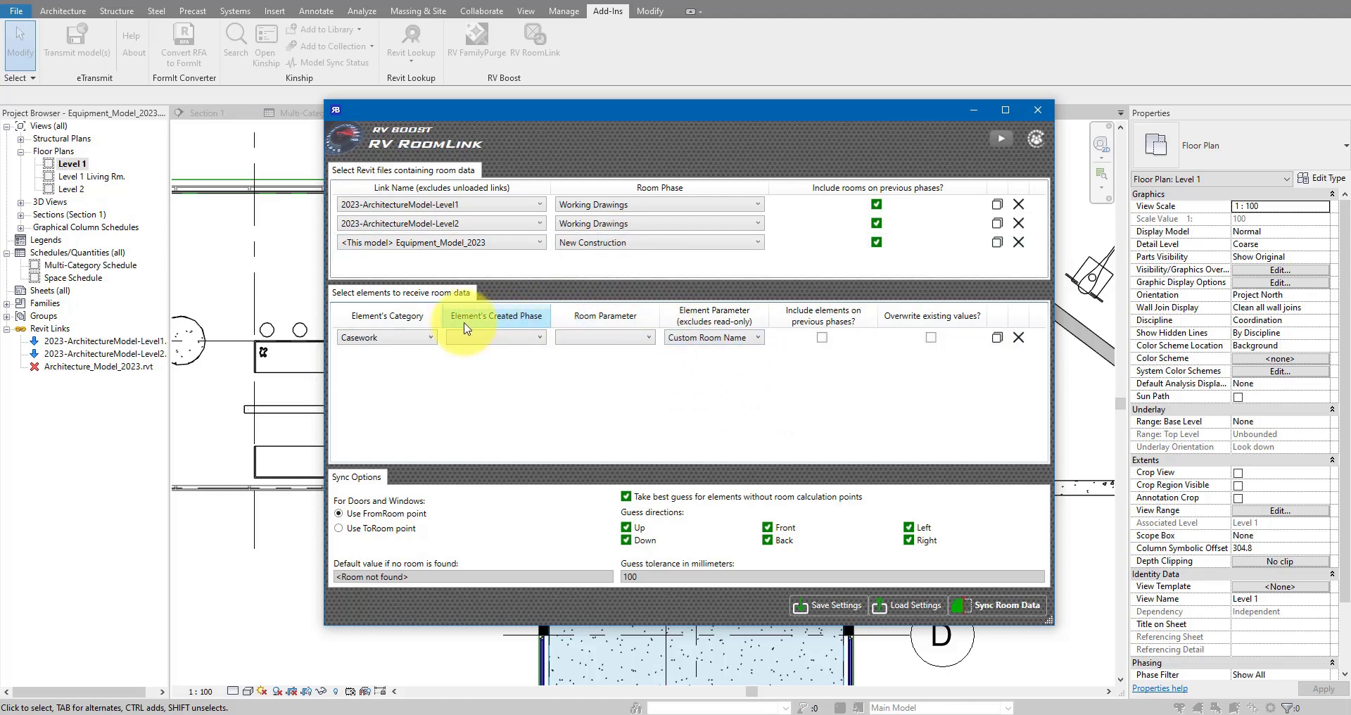
{"action": "left_click", "coordinate": [513, 337]}
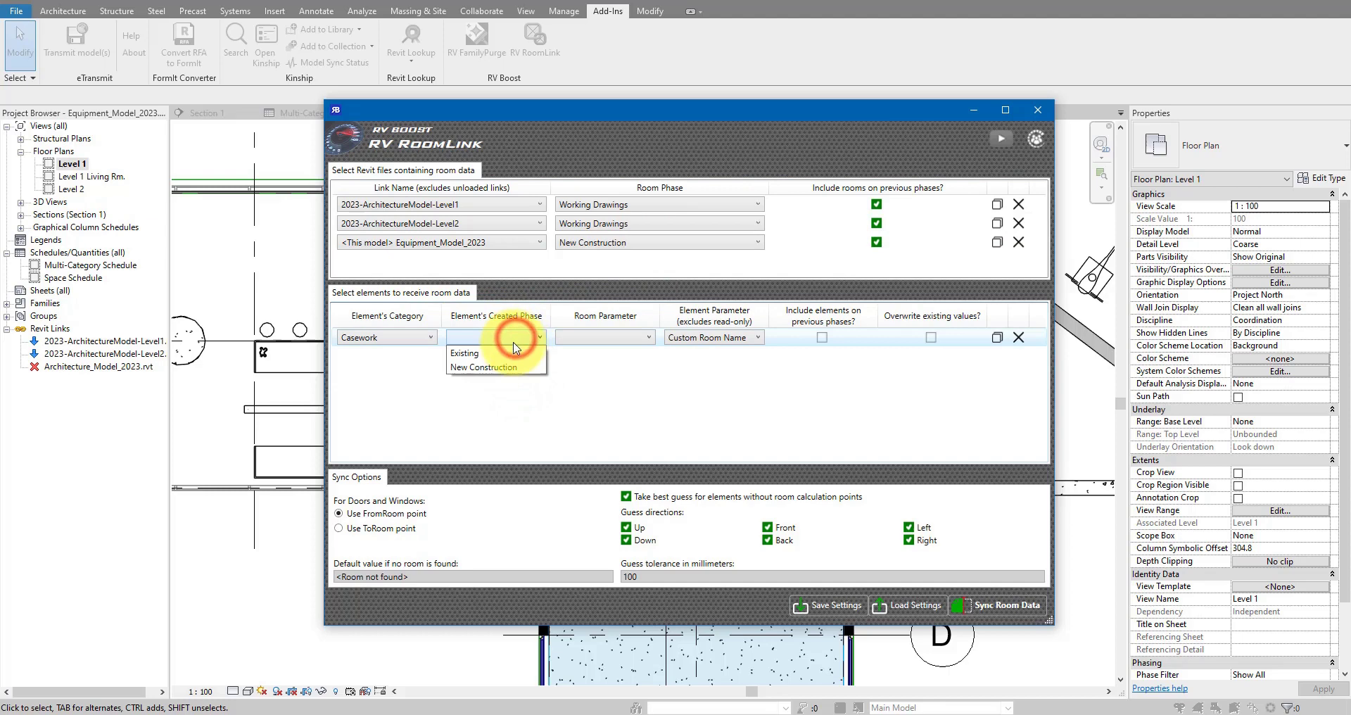
{"action": "left_click", "coordinate": [466, 367]}
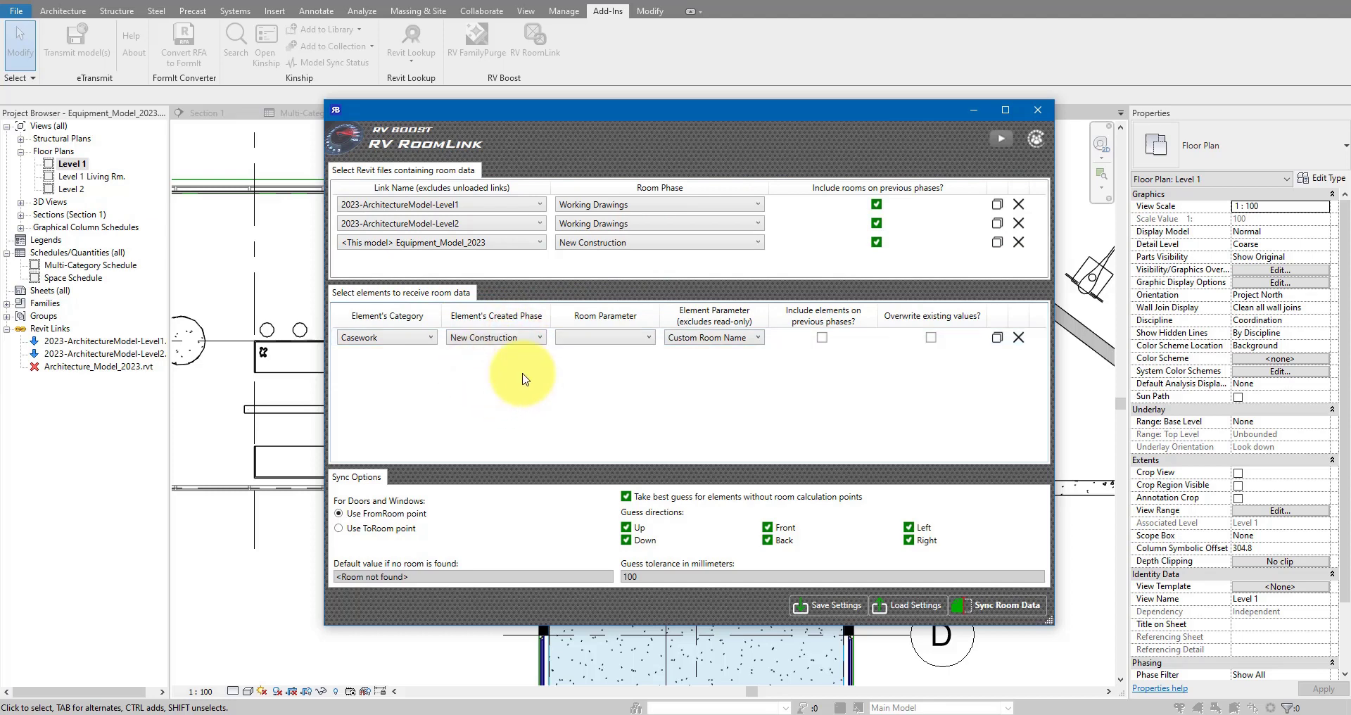
{"action": "left_click", "coordinate": [524, 339]}
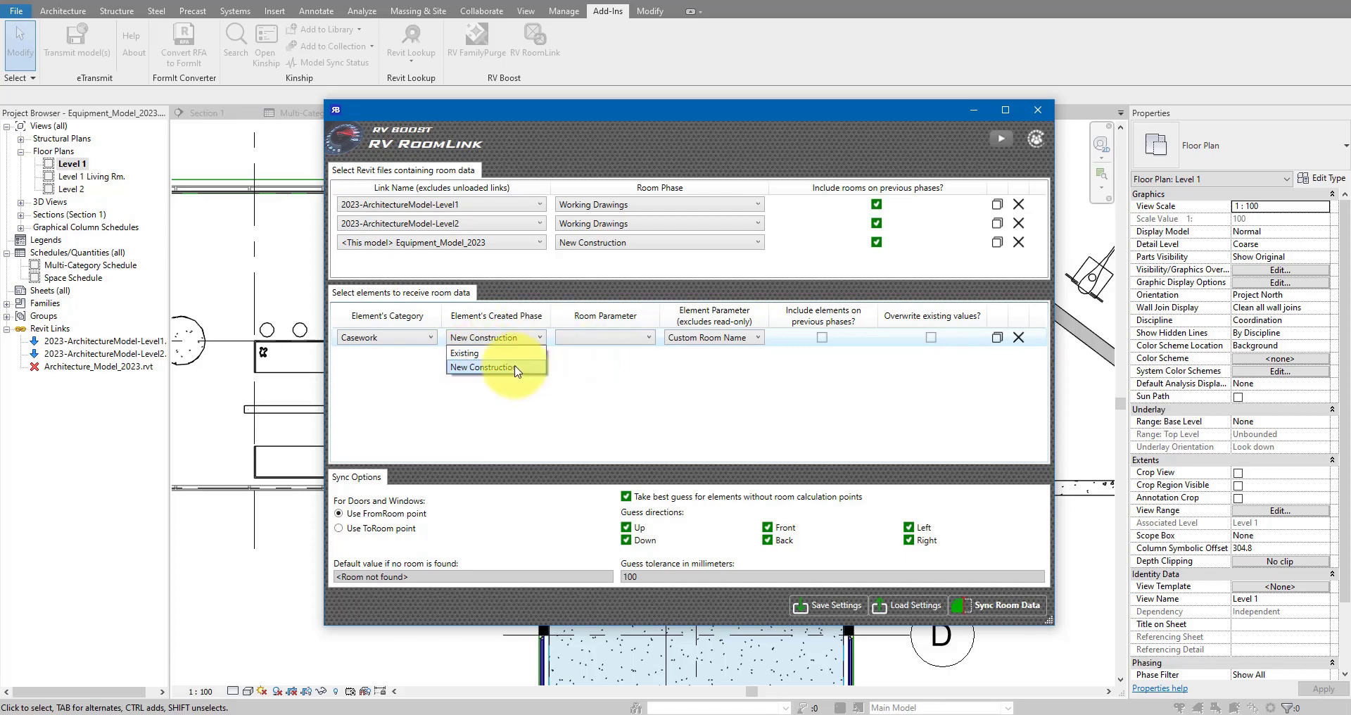
{"action": "left_click", "coordinate": [504, 368]}
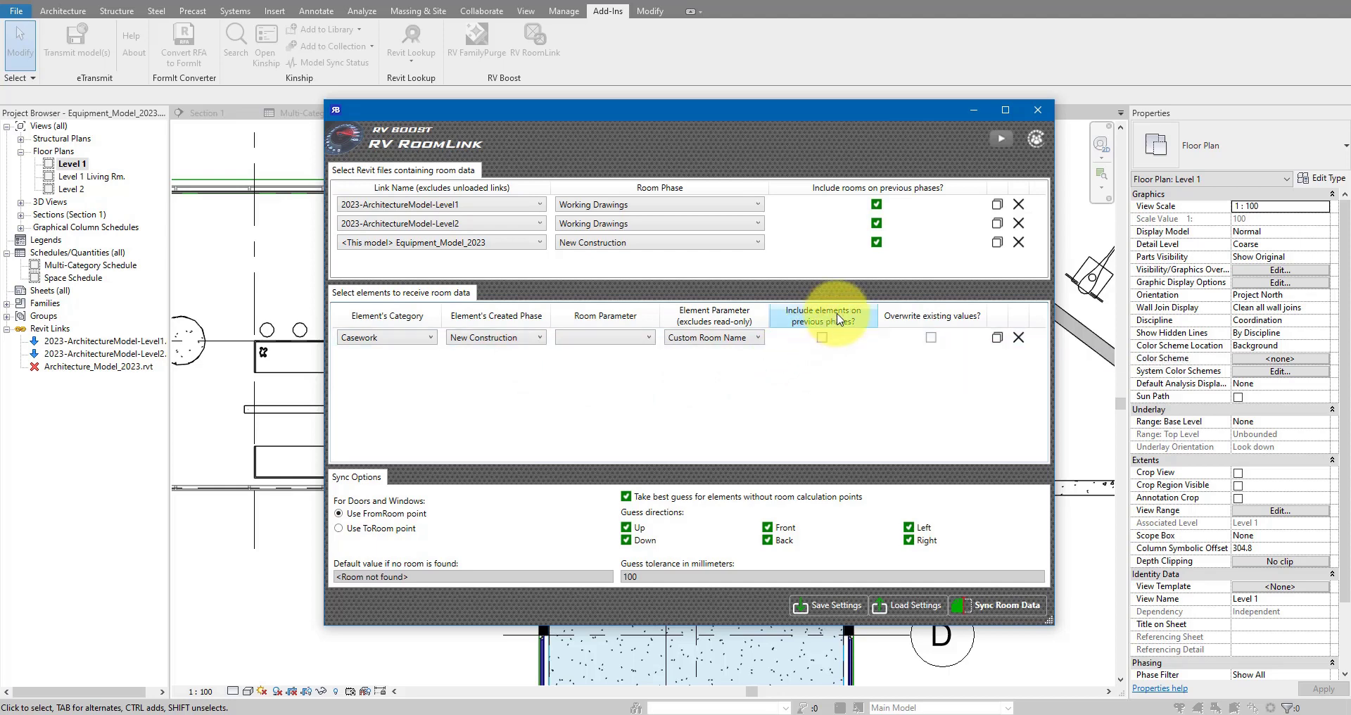
{"action": "left_click", "coordinate": [823, 339]}
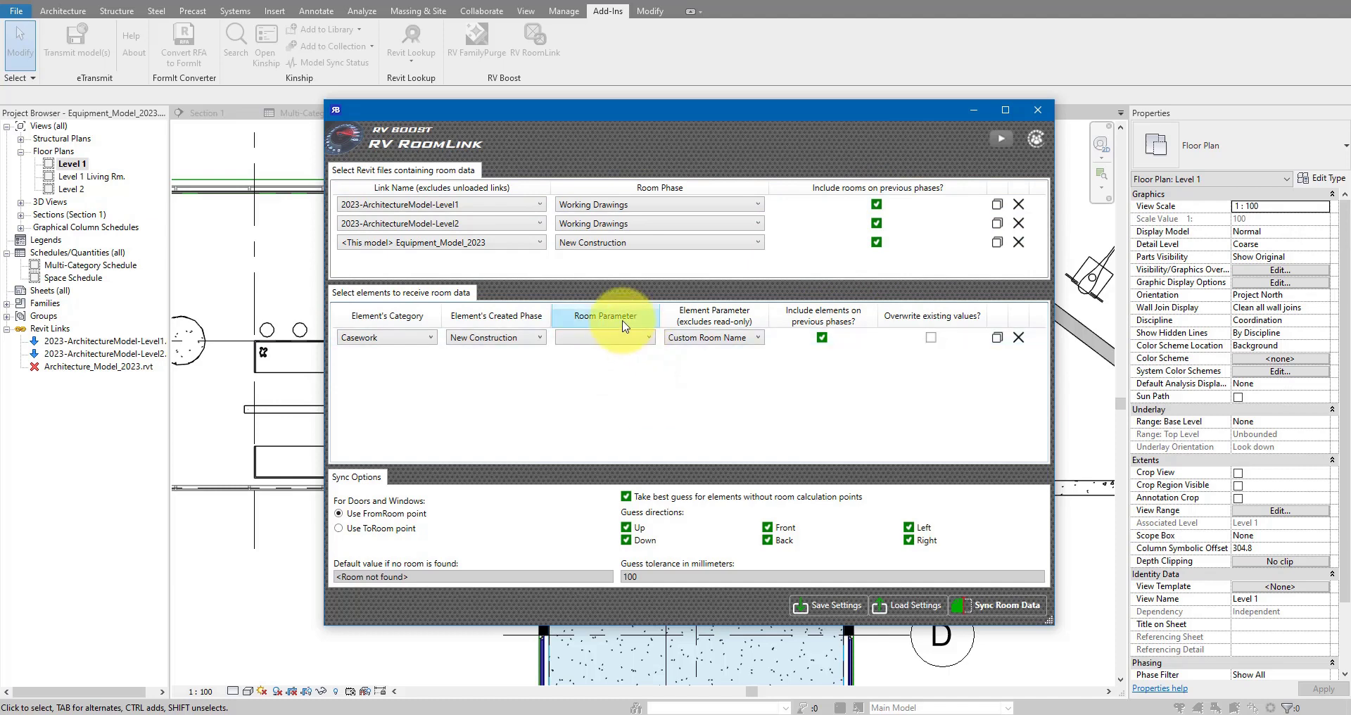
- Choose the room's Name as the Room Parameter and tick Overwrite existing values?
{"action": "left_click", "coordinate": [648, 338]}
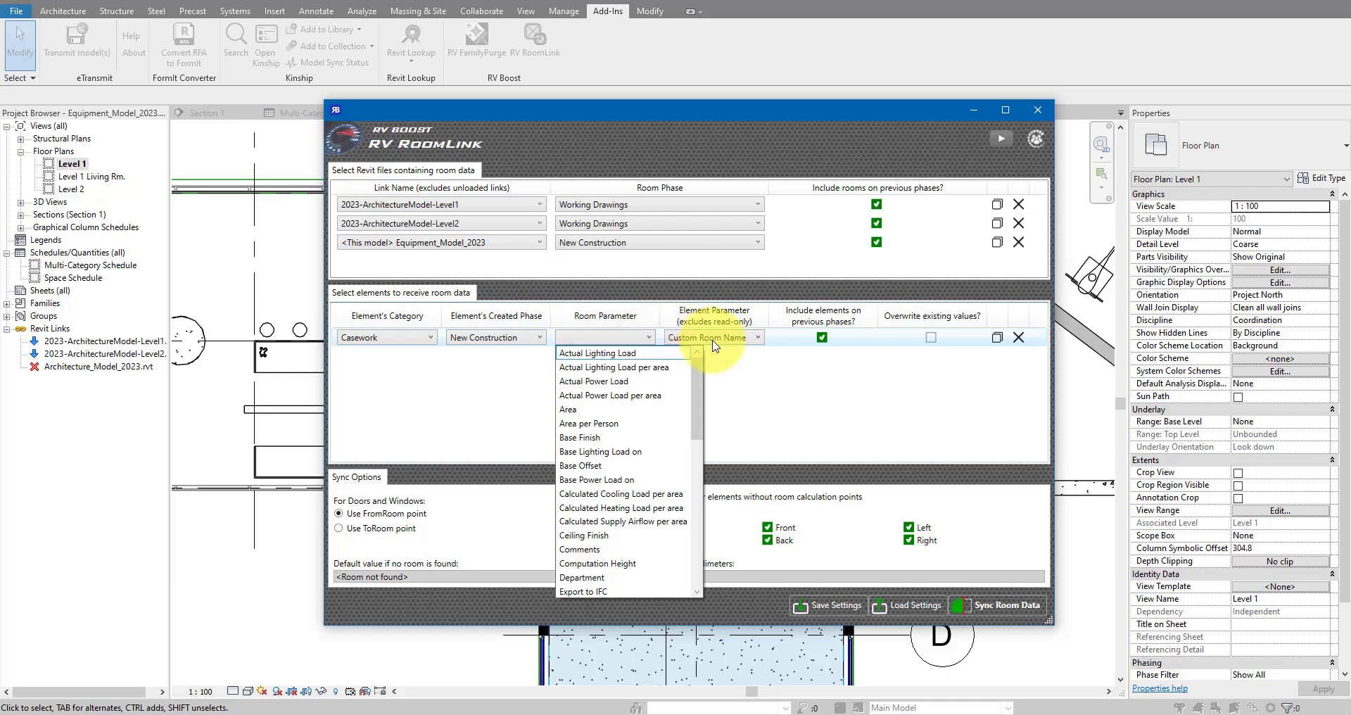
{"action": "scroll", "coordinate": [620, 401], "scroll_direction": "down", "scroll_amount": 8}
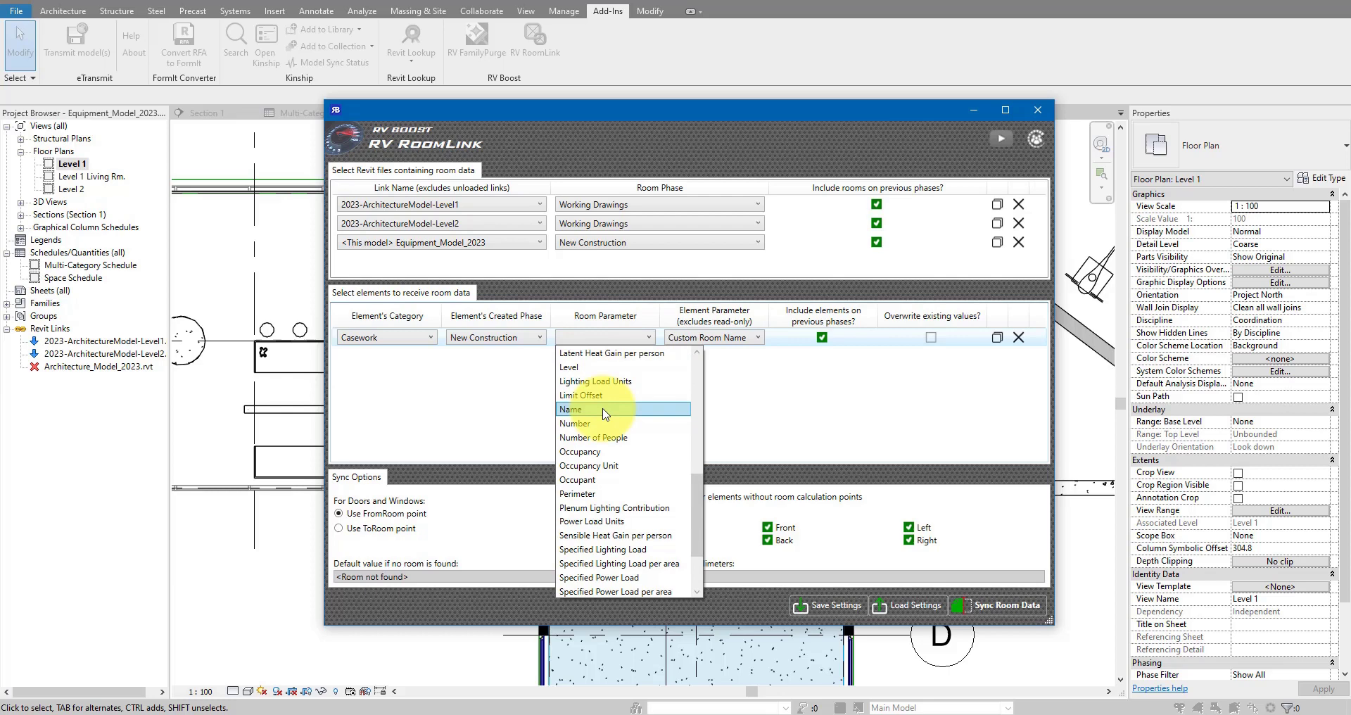
{"action": "left_click", "coordinate": [604, 411]}
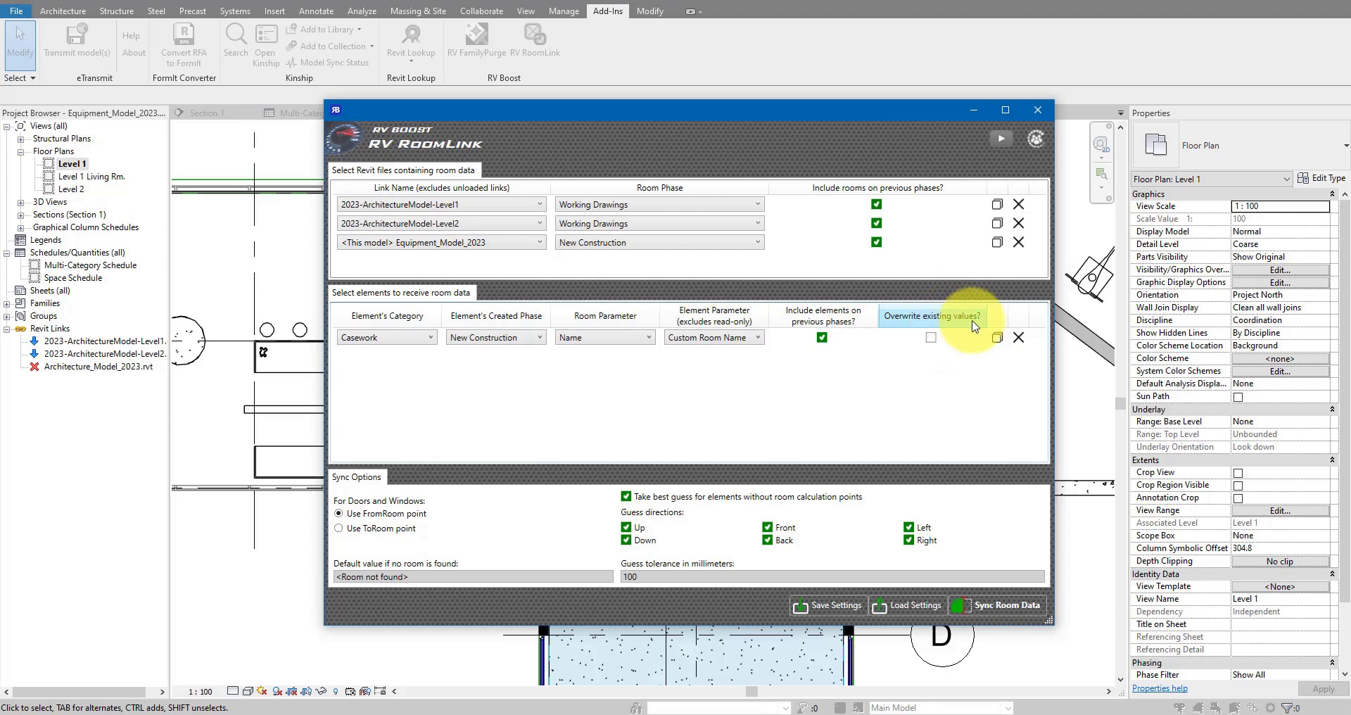
{"action": "left_click", "coordinate": [932, 337]}
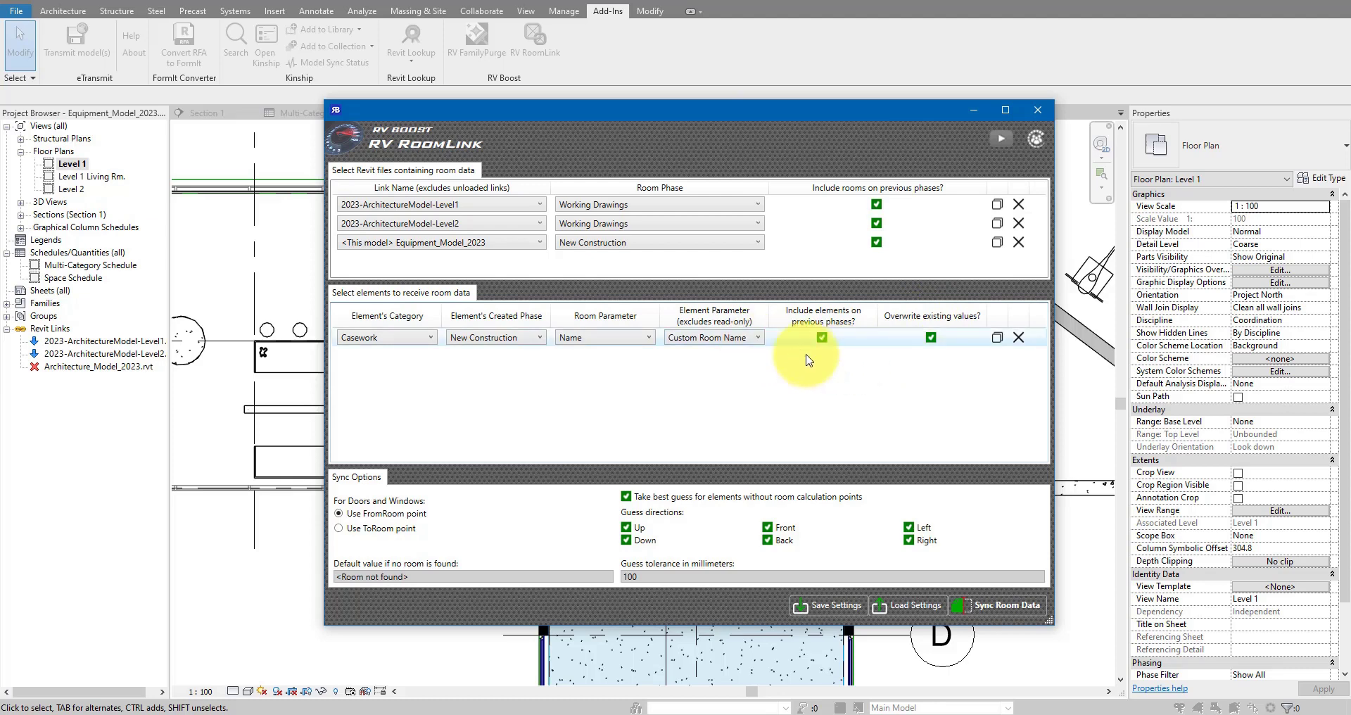
- Duplicate the Casework row to map room Number into Custom Room Number, then widen the column and window
{"action": "left_click", "coordinate": [997, 340]}
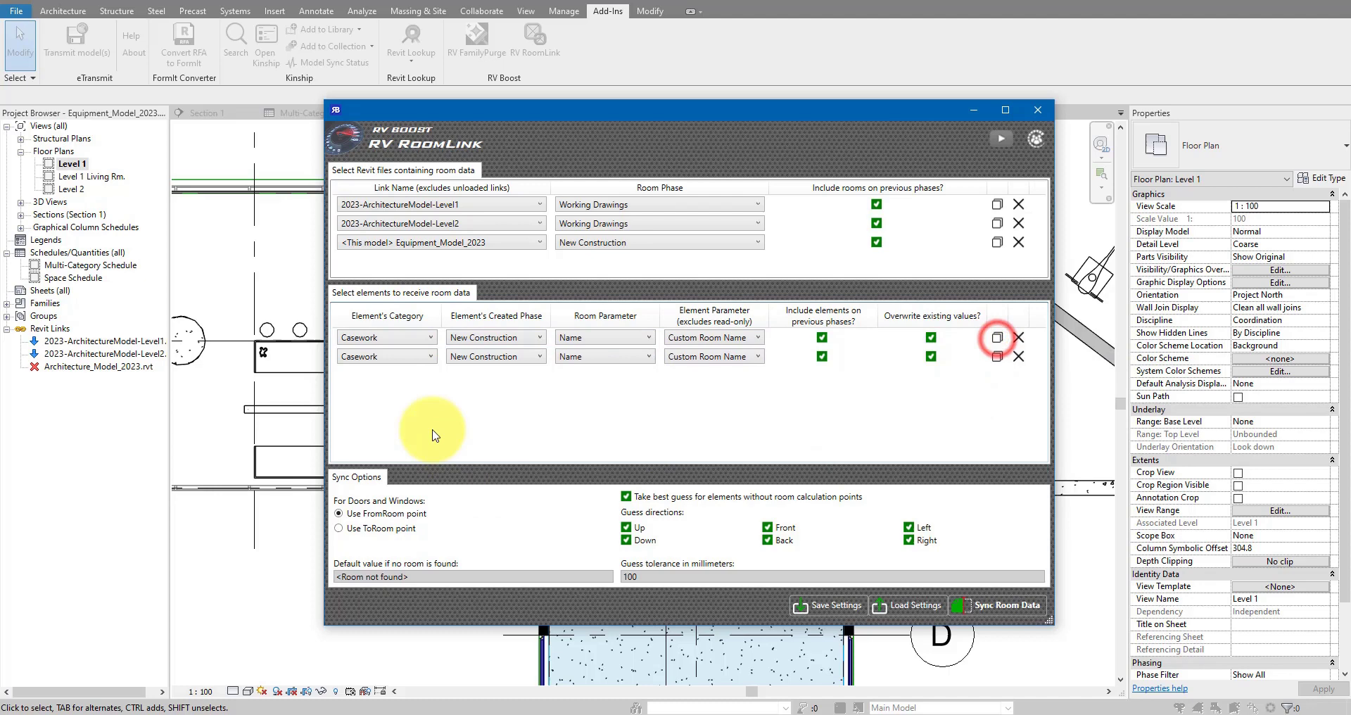
{"action": "left_click", "coordinate": [704, 356]}
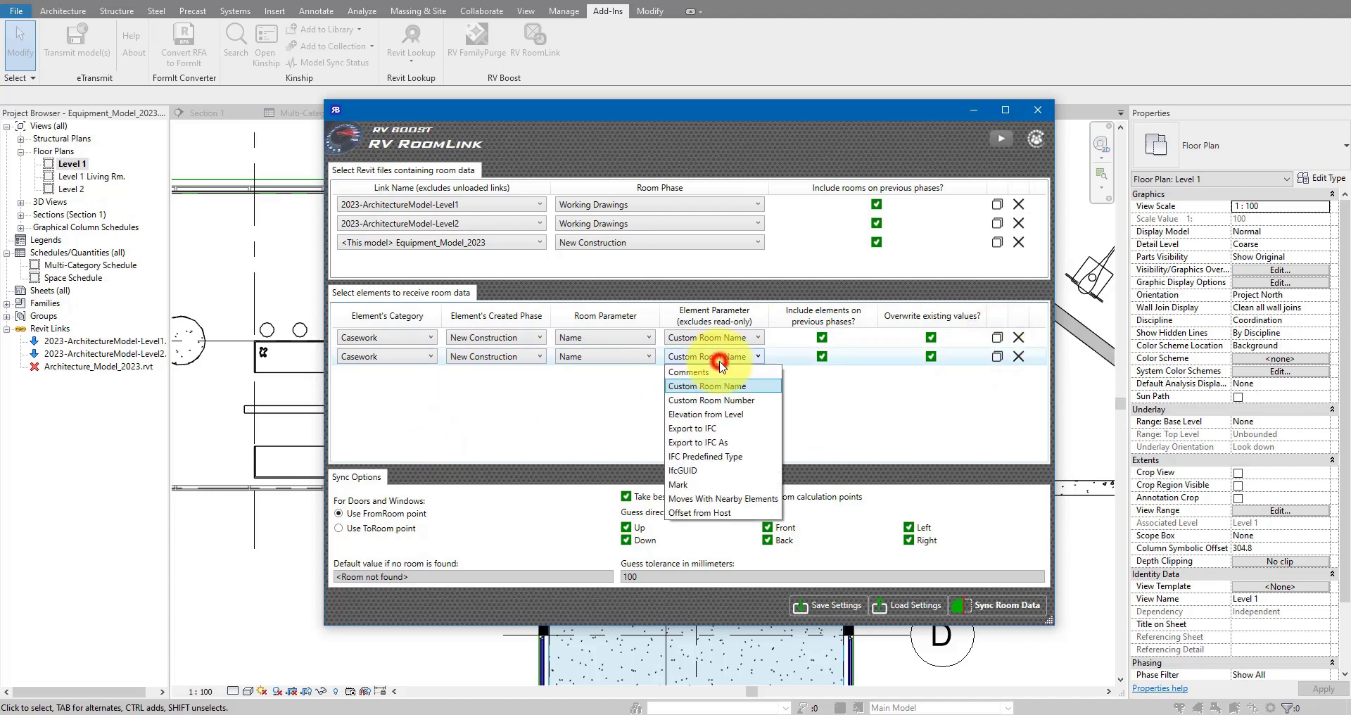
{"action": "left_click", "coordinate": [721, 392]}
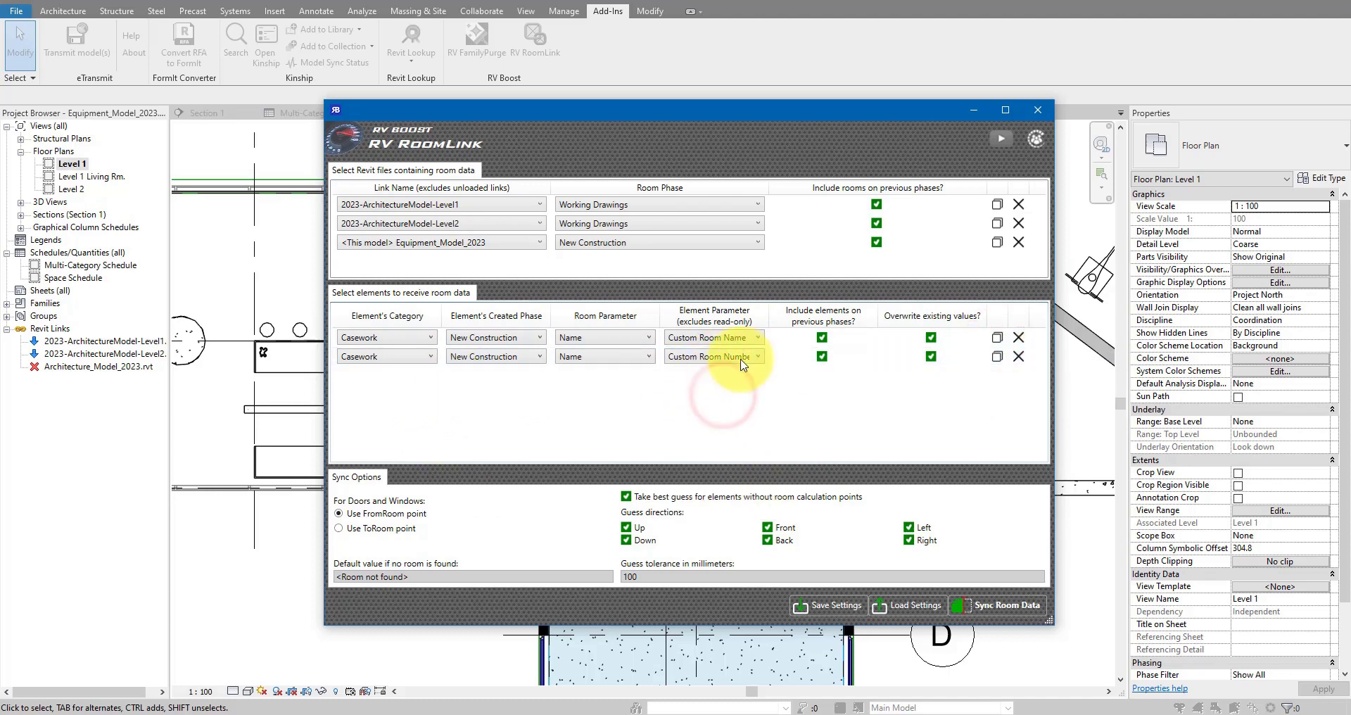
{"action": "left_click_drag", "start_coordinate": [772, 314], "coordinate": [787, 315]}
{"action": "left_click", "coordinate": [602, 354]}
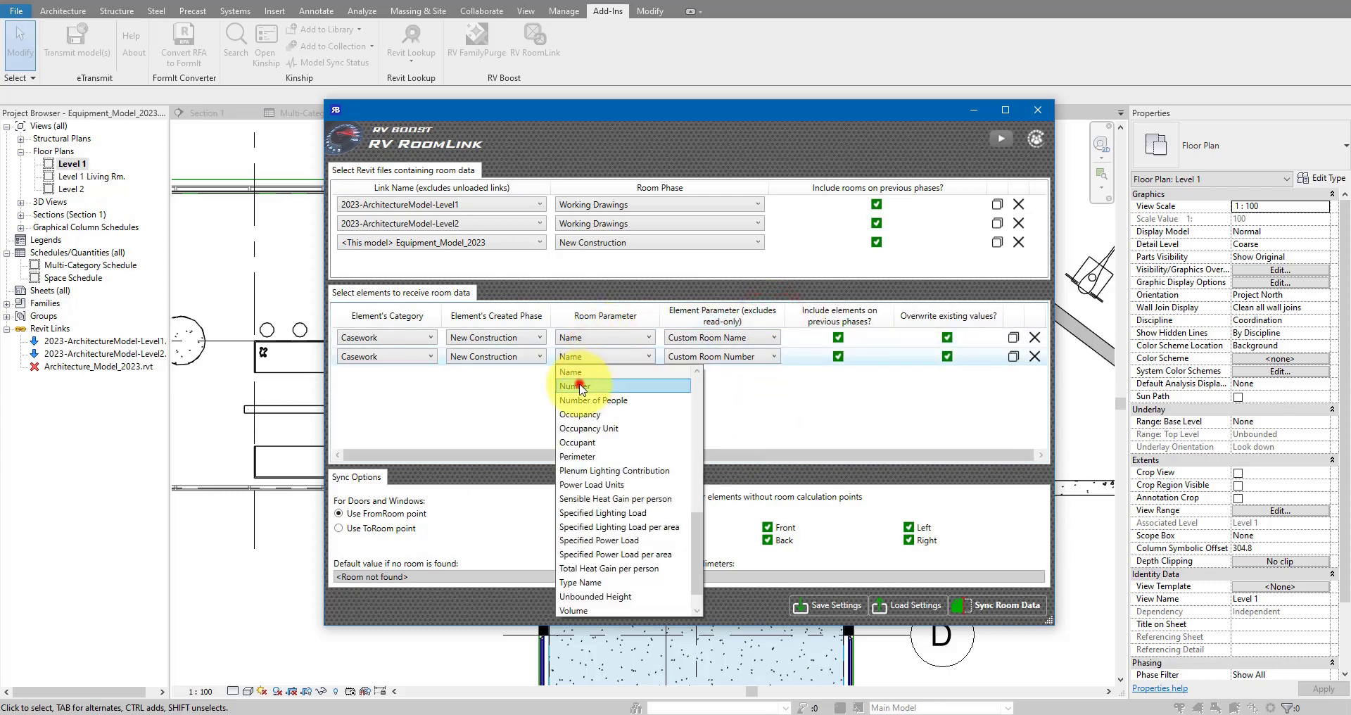
{"action": "left_click", "coordinate": [582, 386]}
{"action": "left_click_drag", "start_coordinate": [1054, 422], "coordinate": [1101, 422]}
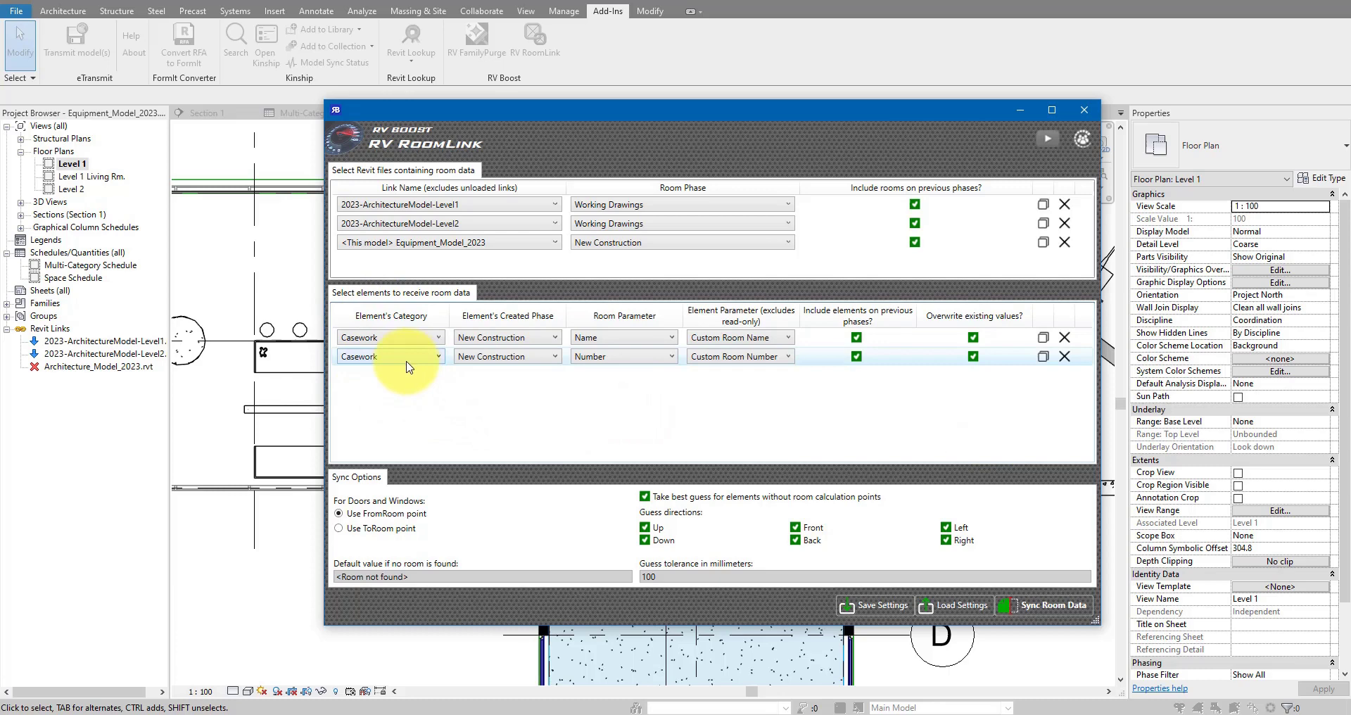
- Duplicate the second mapping into a third row and set its category to All Categories
{"action": "left_click", "coordinate": [1043, 356]}
{"action": "left_click", "coordinate": [370, 375]}
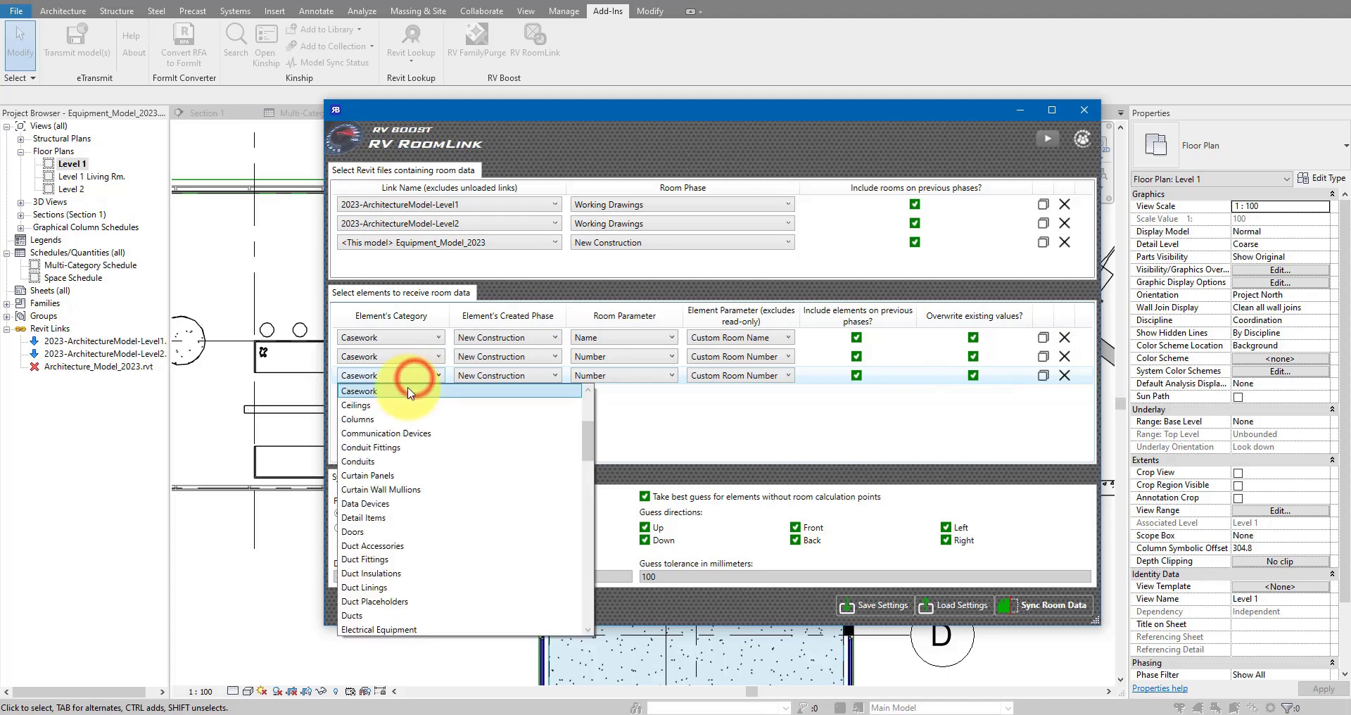
{"action": "scroll", "coordinate": [369, 394], "scroll_direction": "up", "scroll_amount": 4}
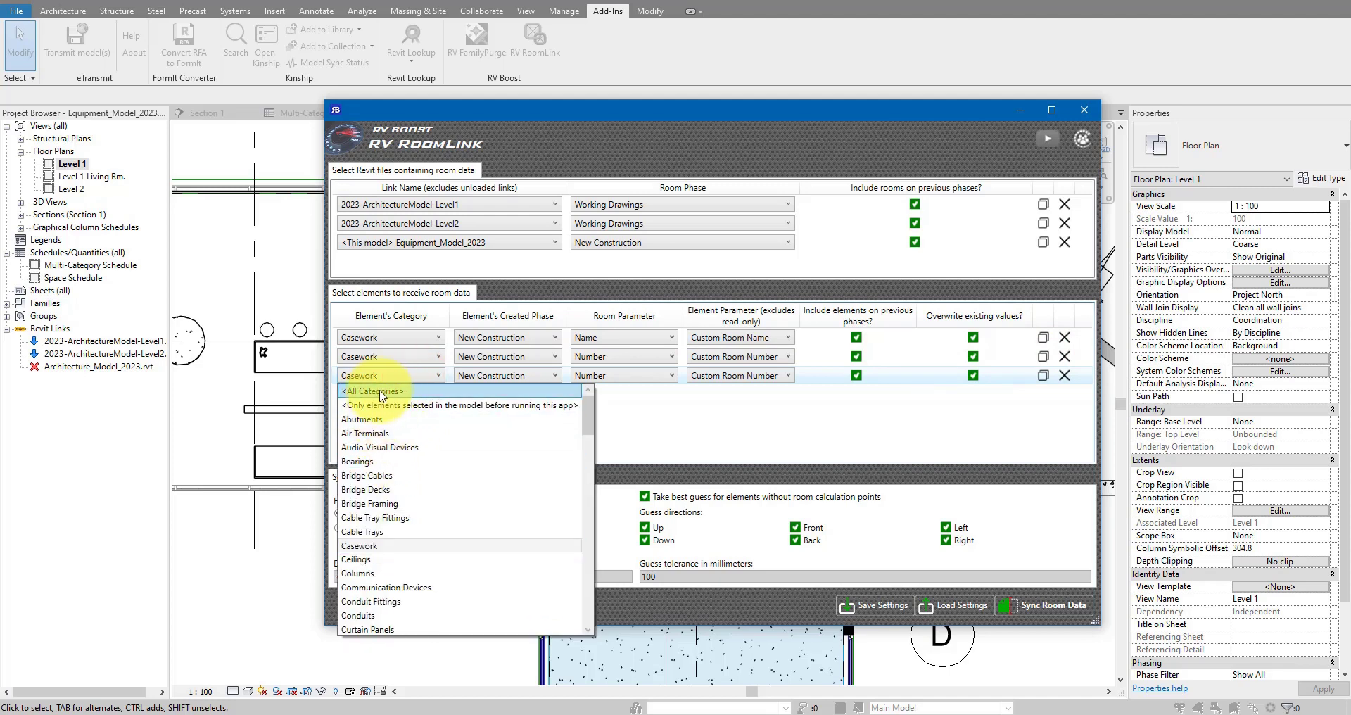
{"action": "left_click", "coordinate": [402, 391]}
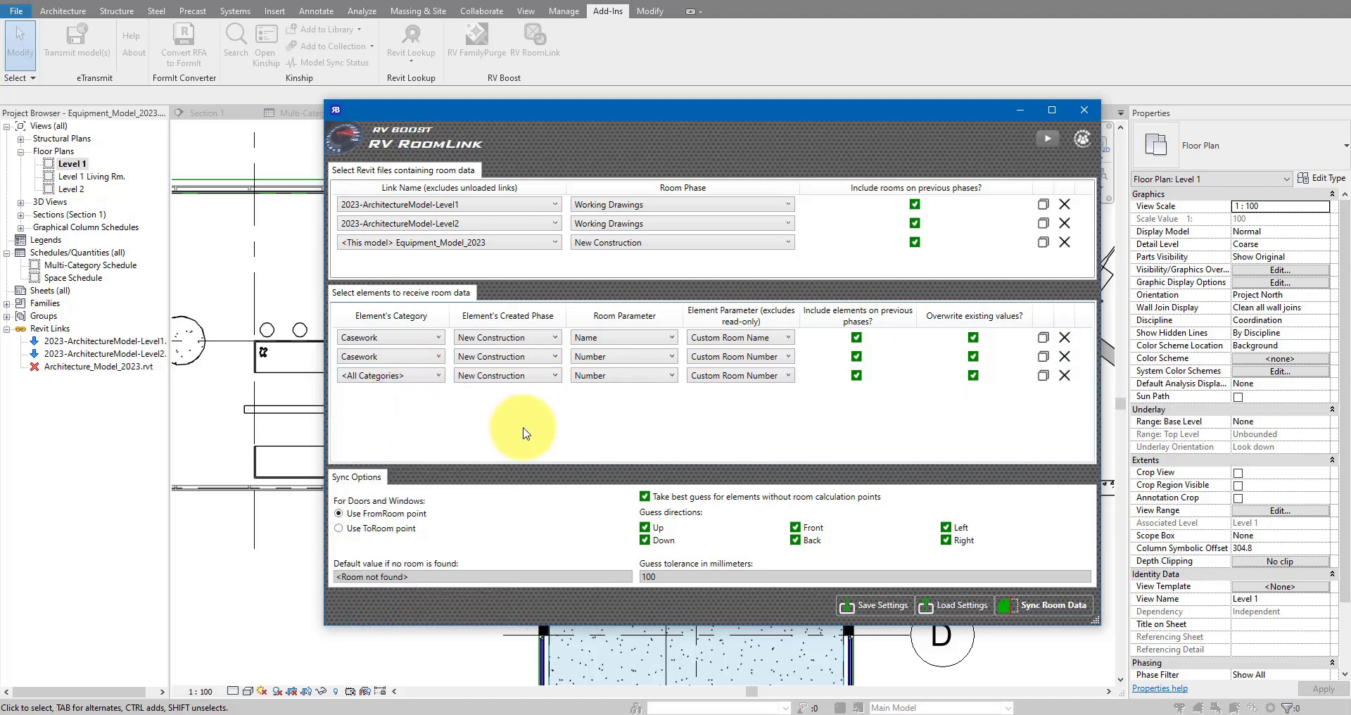
{"action": "left_click", "coordinate": [789, 375]}
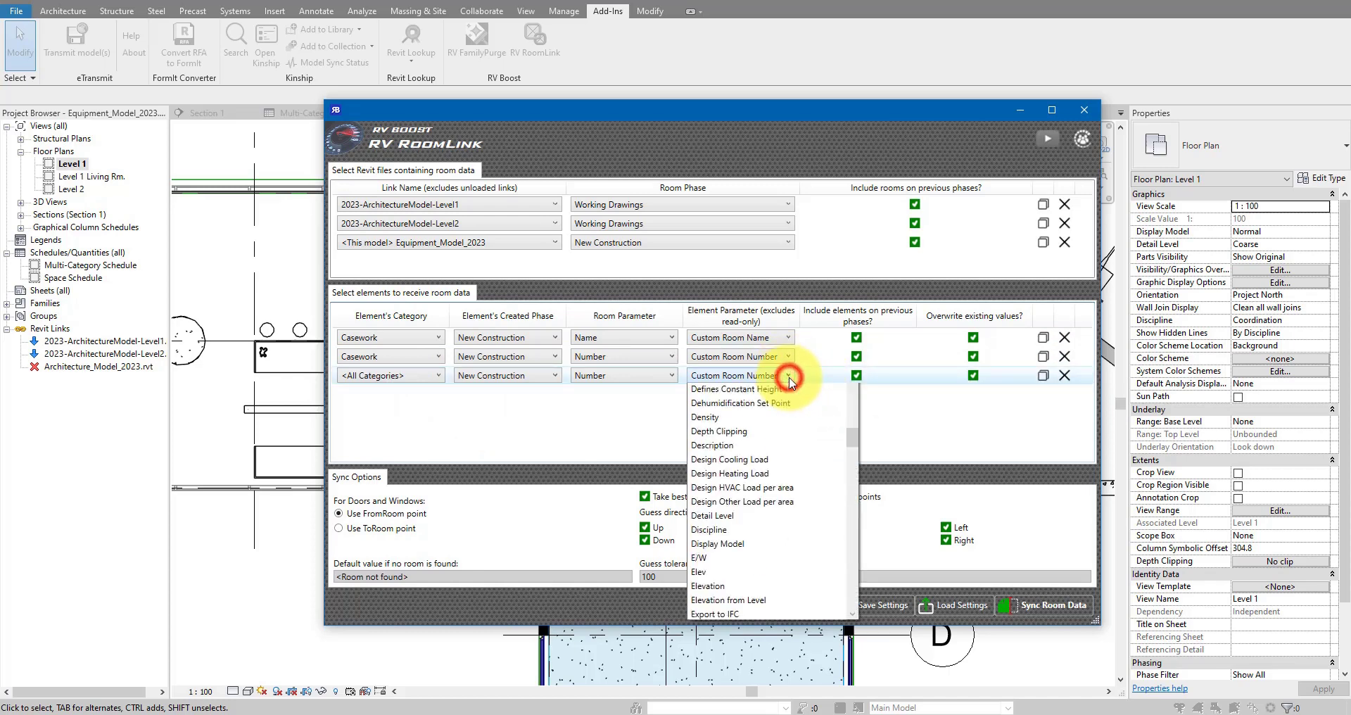
{"action": "left_click_drag", "start_coordinate": [849, 454], "coordinate": [855, 420]}
{"action": "left_click", "coordinate": [891, 421]}
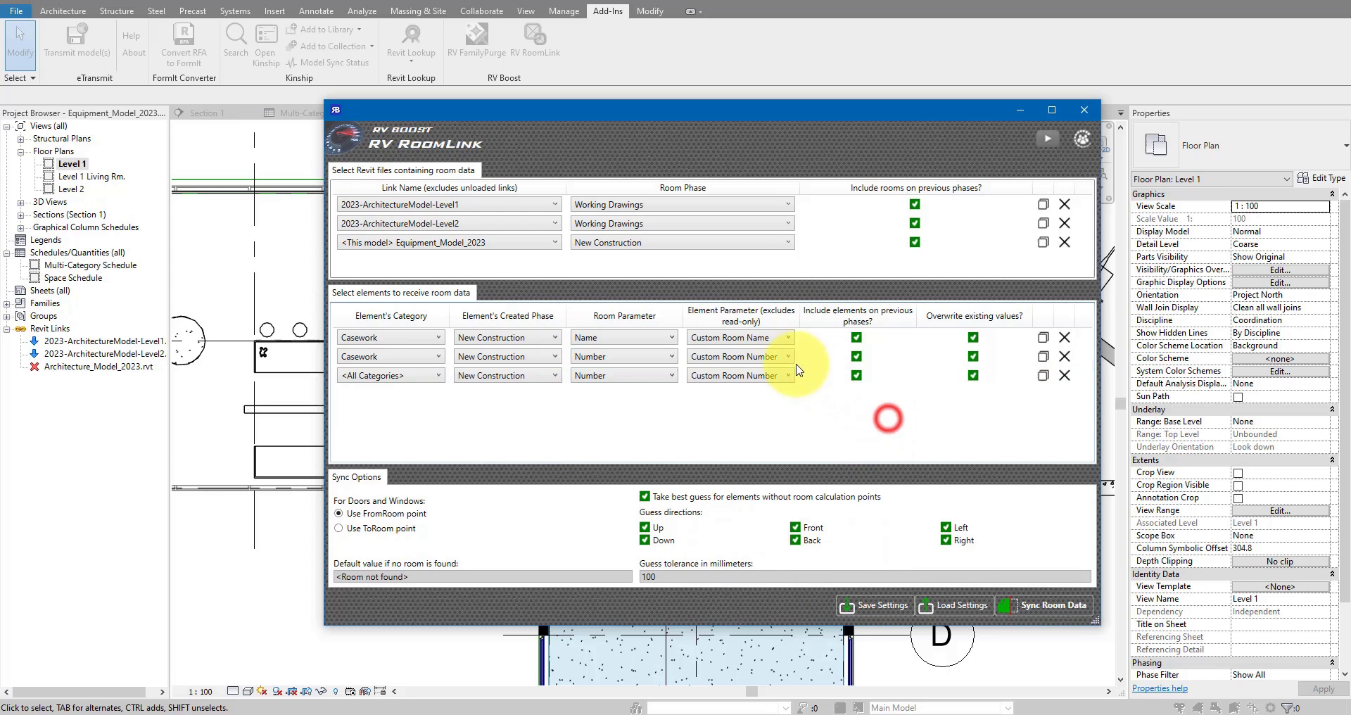
{"action": "left_click", "coordinate": [787, 357]}
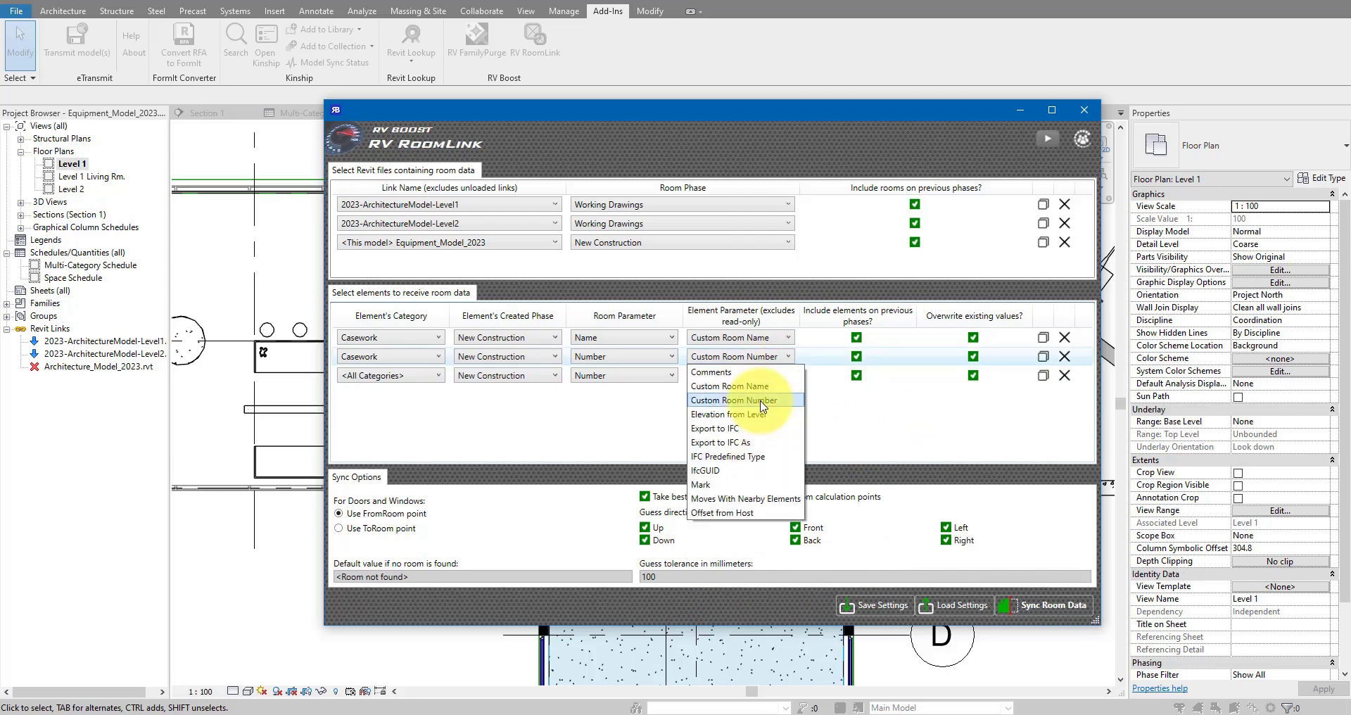
{"action": "left_click", "coordinate": [860, 423]}
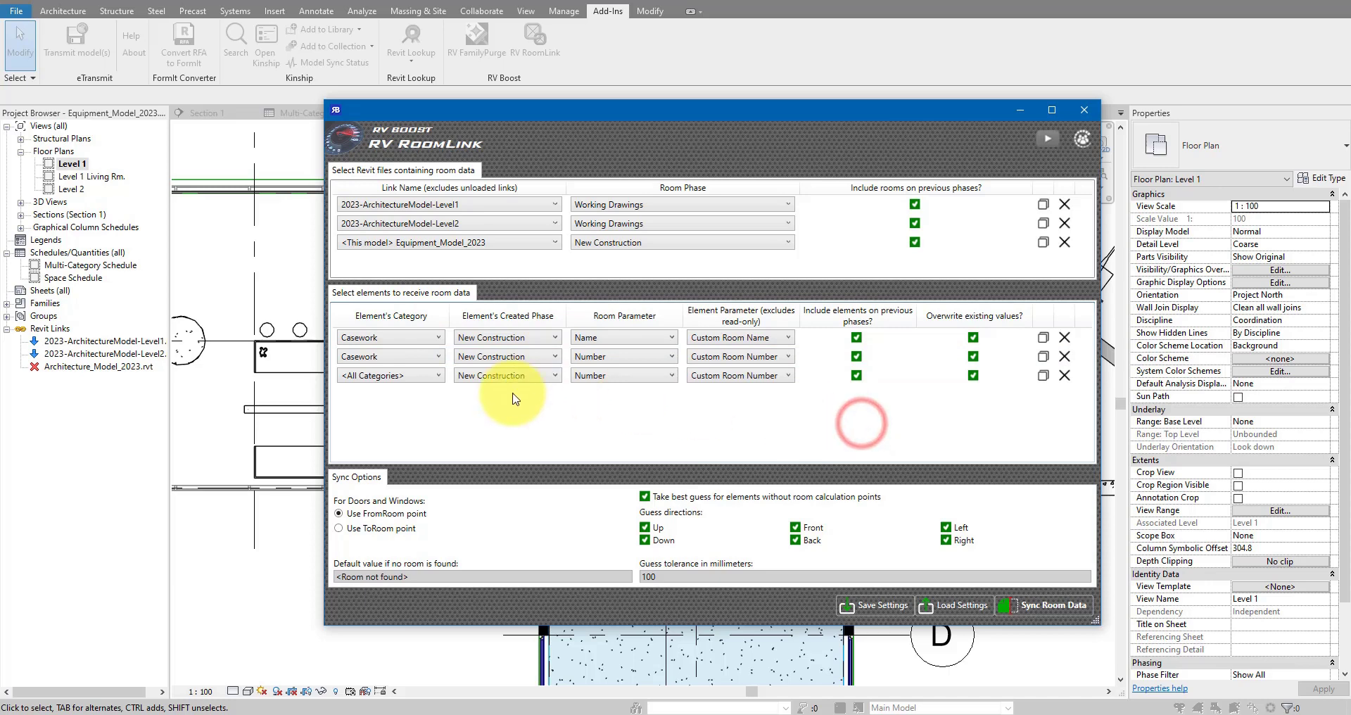
{"action": "left_click", "coordinate": [767, 375]}
{"action": "left_click_drag", "start_coordinate": [853, 401], "coordinate": [856, 486]}
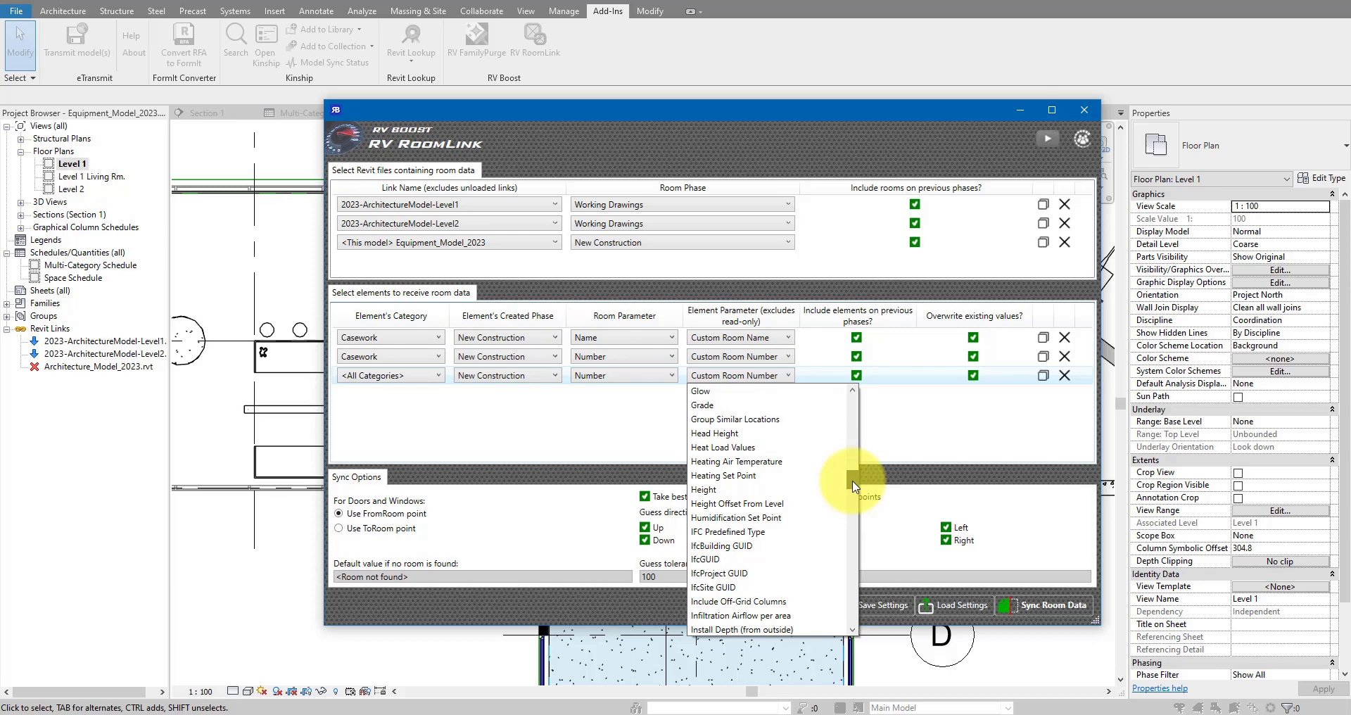
{"action": "left_click", "coordinate": [619, 401]}
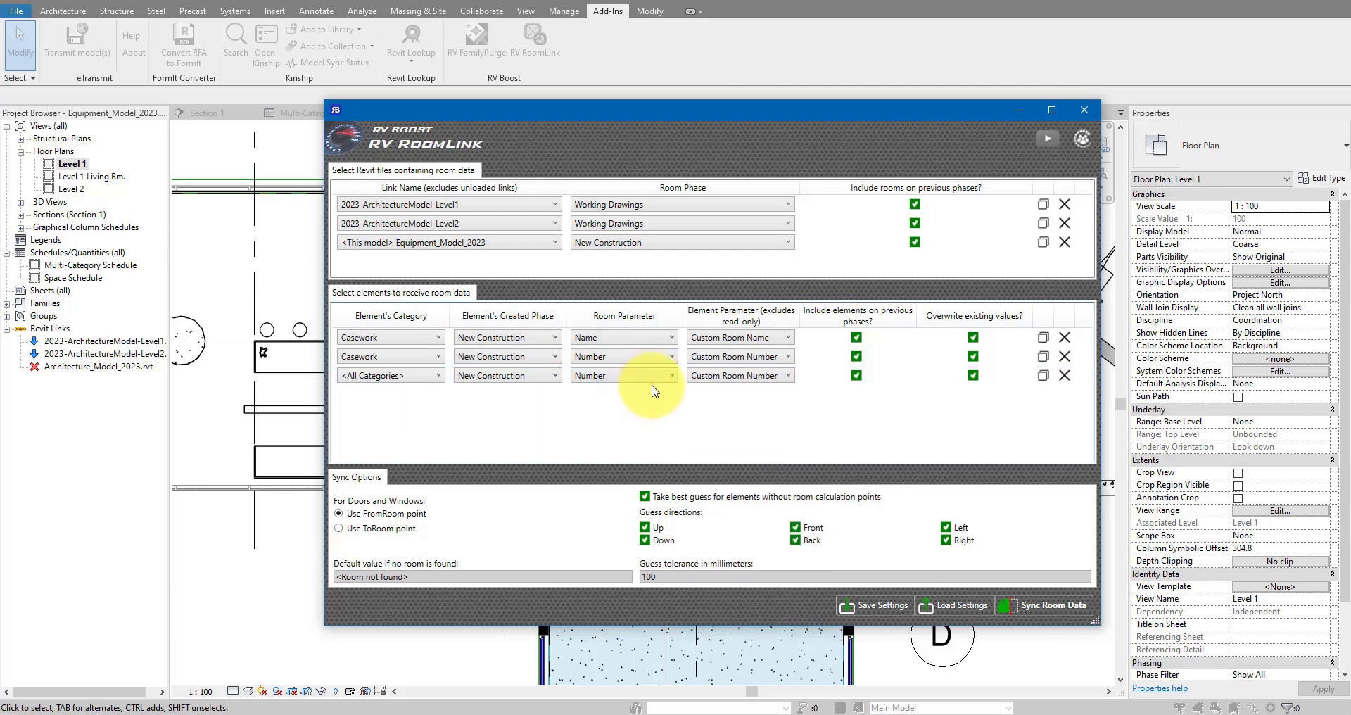
- Map the third row's room Area into the Comments element parameter
{"action": "left_click", "coordinate": [595, 373]}
{"action": "scroll", "coordinate": [602, 391], "scroll_direction": "up", "scroll_amount": 10}
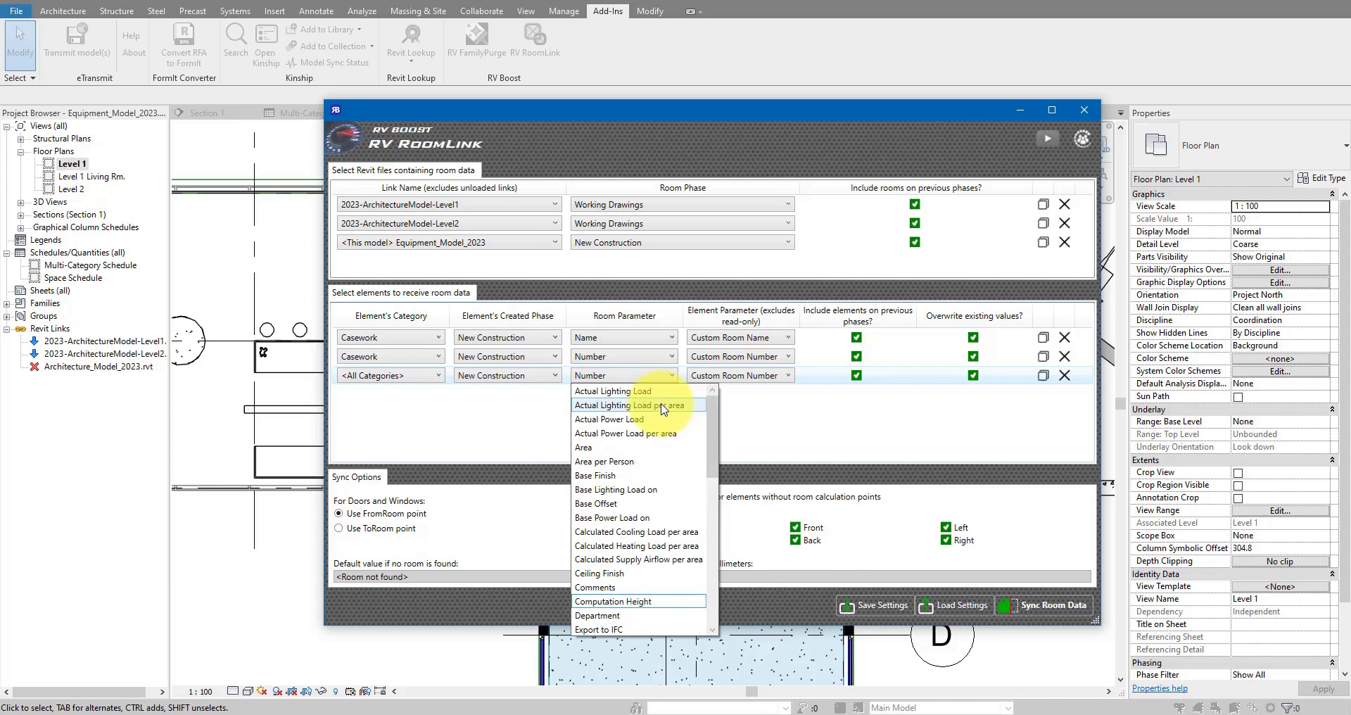
{"action": "left_click", "coordinate": [627, 447]}
{"action": "left_click", "coordinate": [789, 375]}
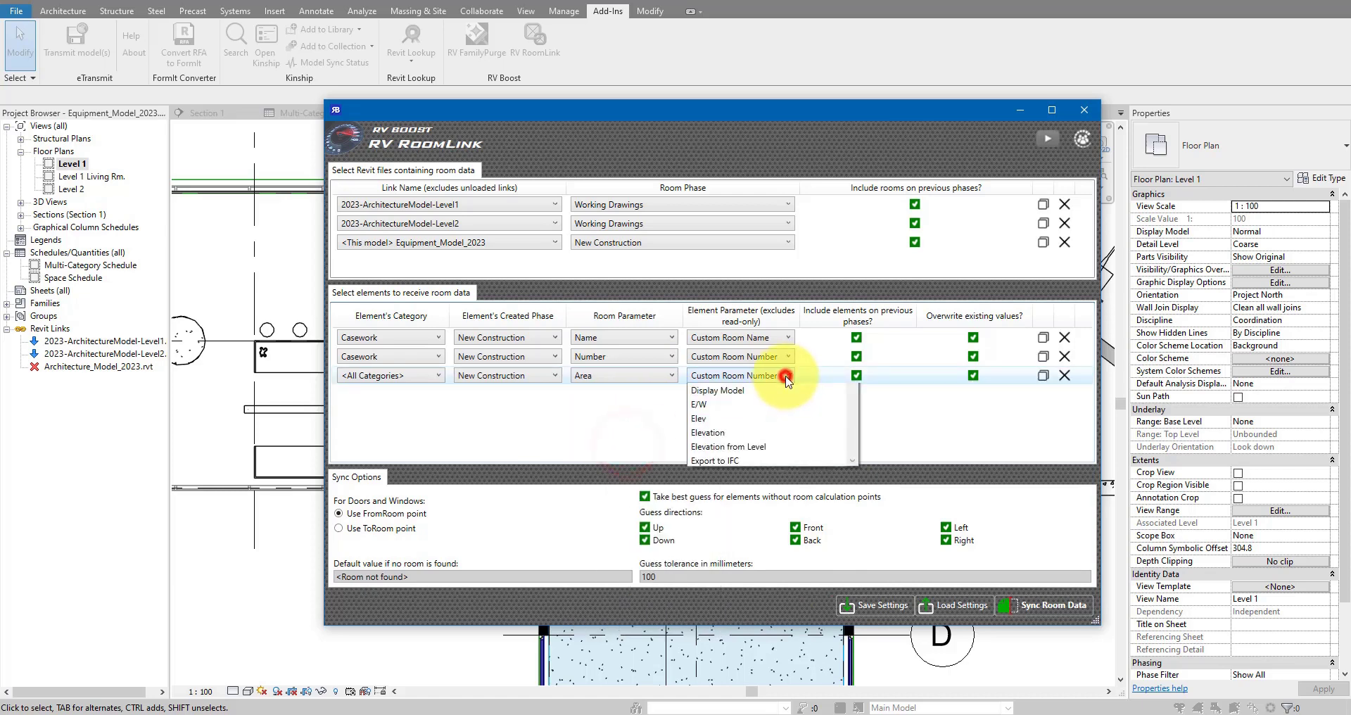
{"action": "left_click_drag", "start_coordinate": [853, 452], "coordinate": [851, 401]}
{"action": "scroll", "coordinate": [803, 458], "scroll_direction": "down", "scroll_amount": 4}
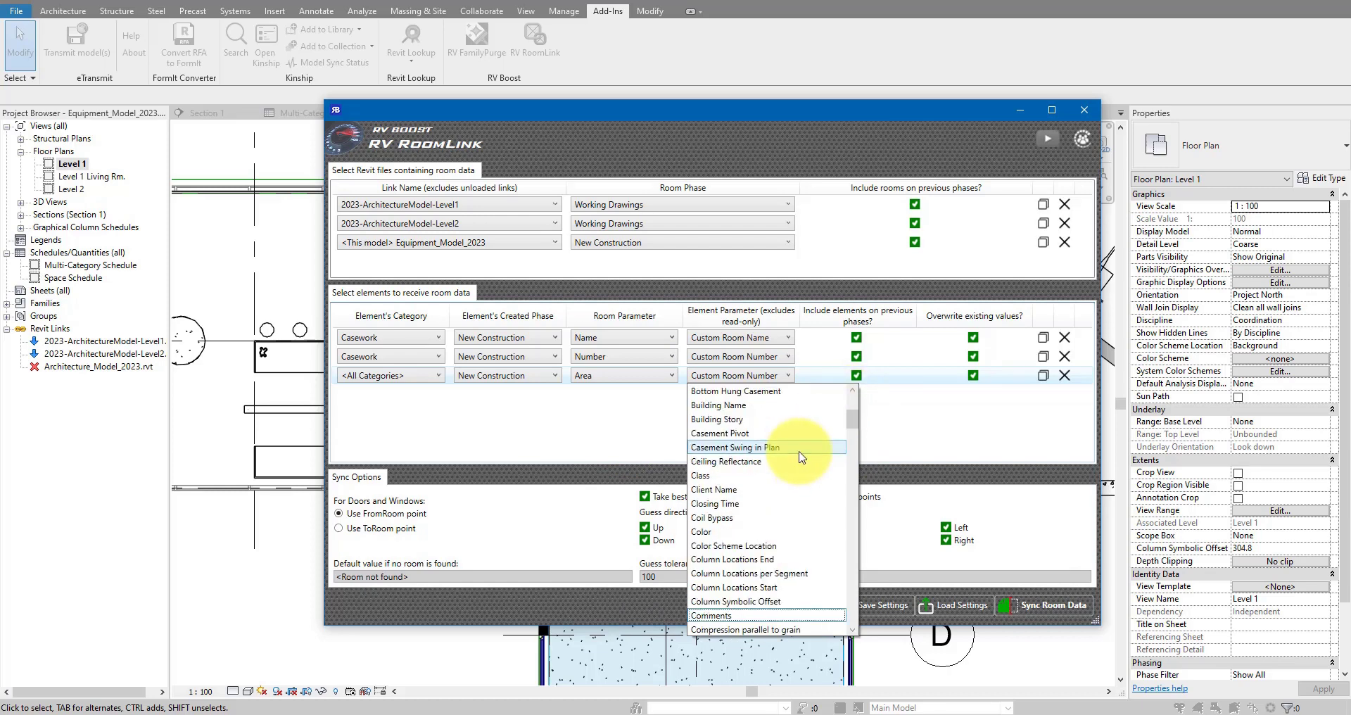
{"action": "left_click", "coordinate": [731, 614]}
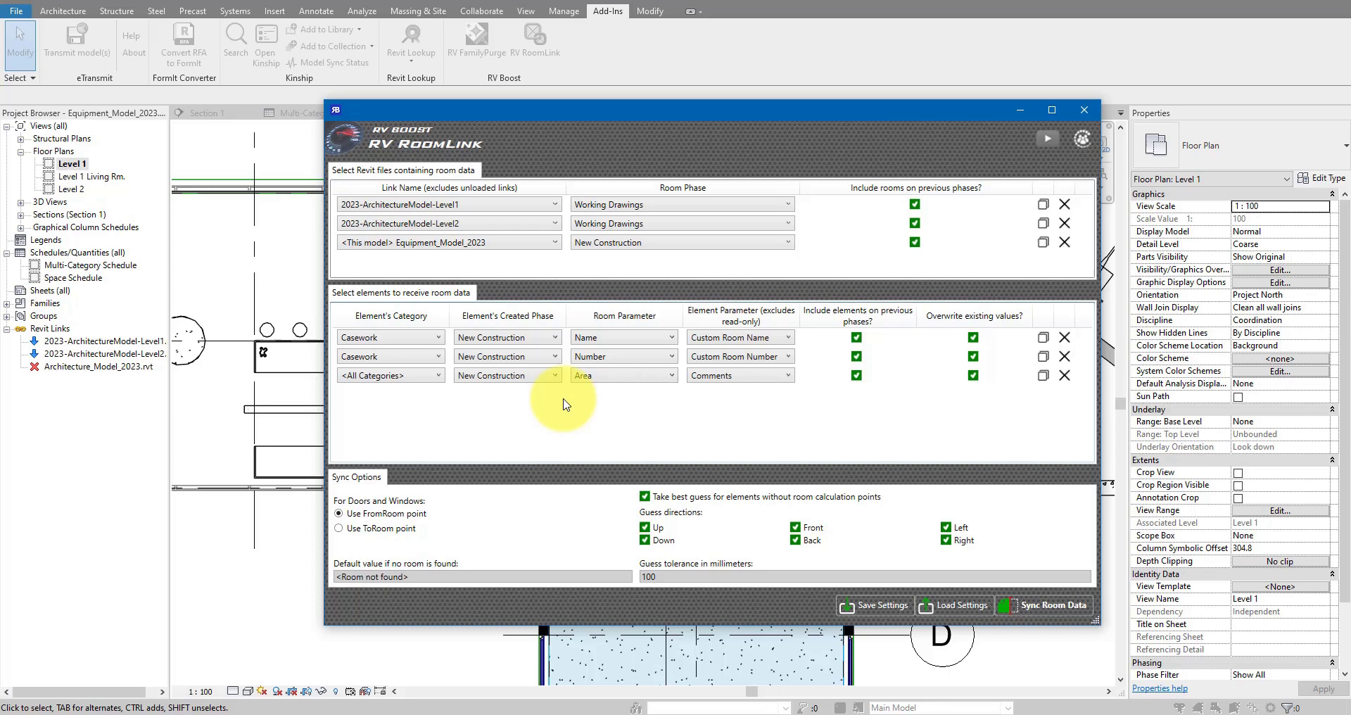
- Duplicate row three as a Floors row mapping room Floor Finish into Comments
{"action": "left_click", "coordinate": [1044, 375]}
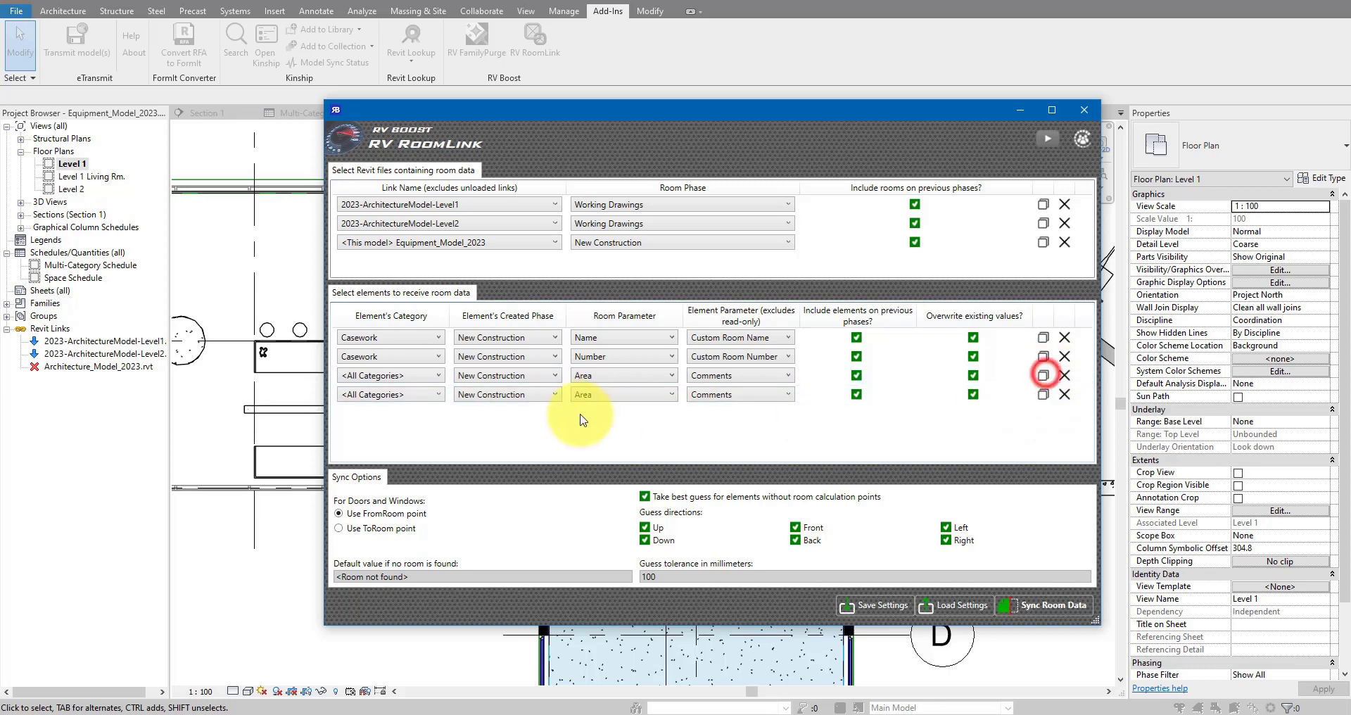
{"action": "left_click", "coordinate": [438, 395]}
{"action": "scroll", "coordinate": [395, 450], "scroll_direction": "down", "scroll_amount": 5}
{"action": "left_click", "coordinate": [377, 625]}
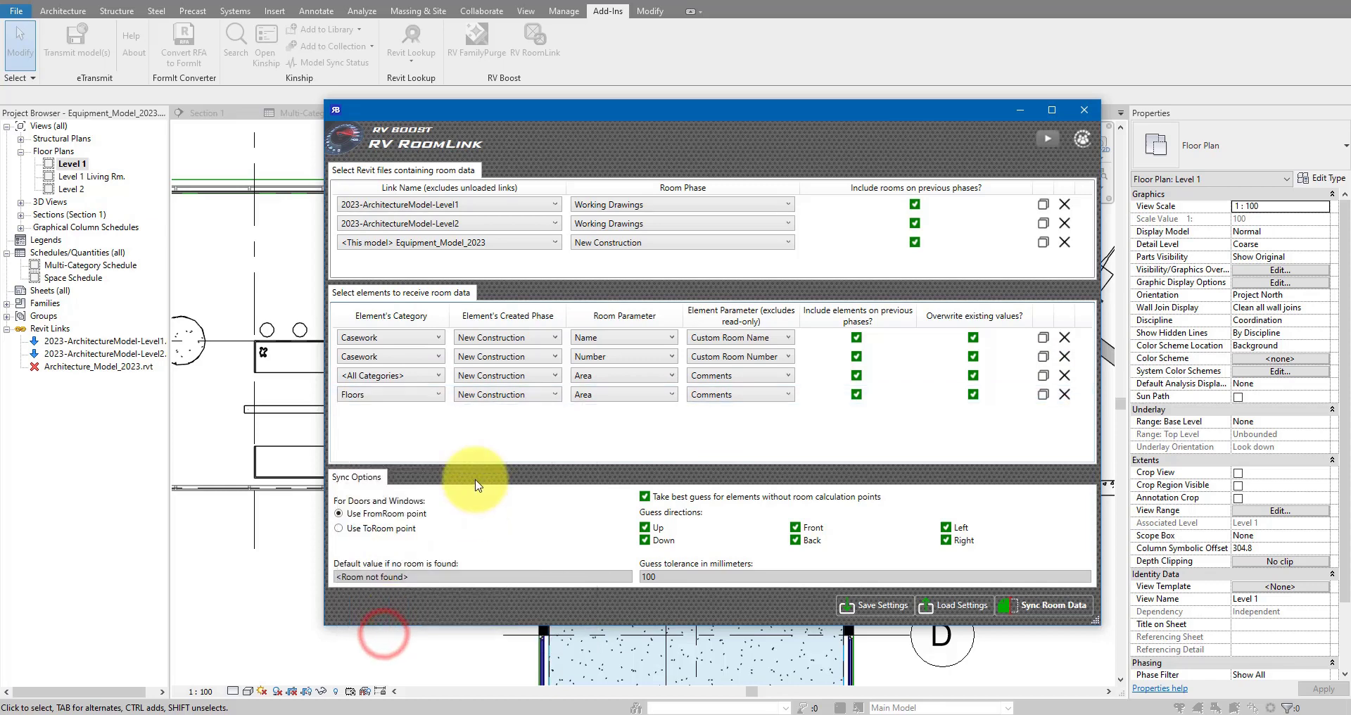
{"action": "left_click", "coordinate": [661, 396]}
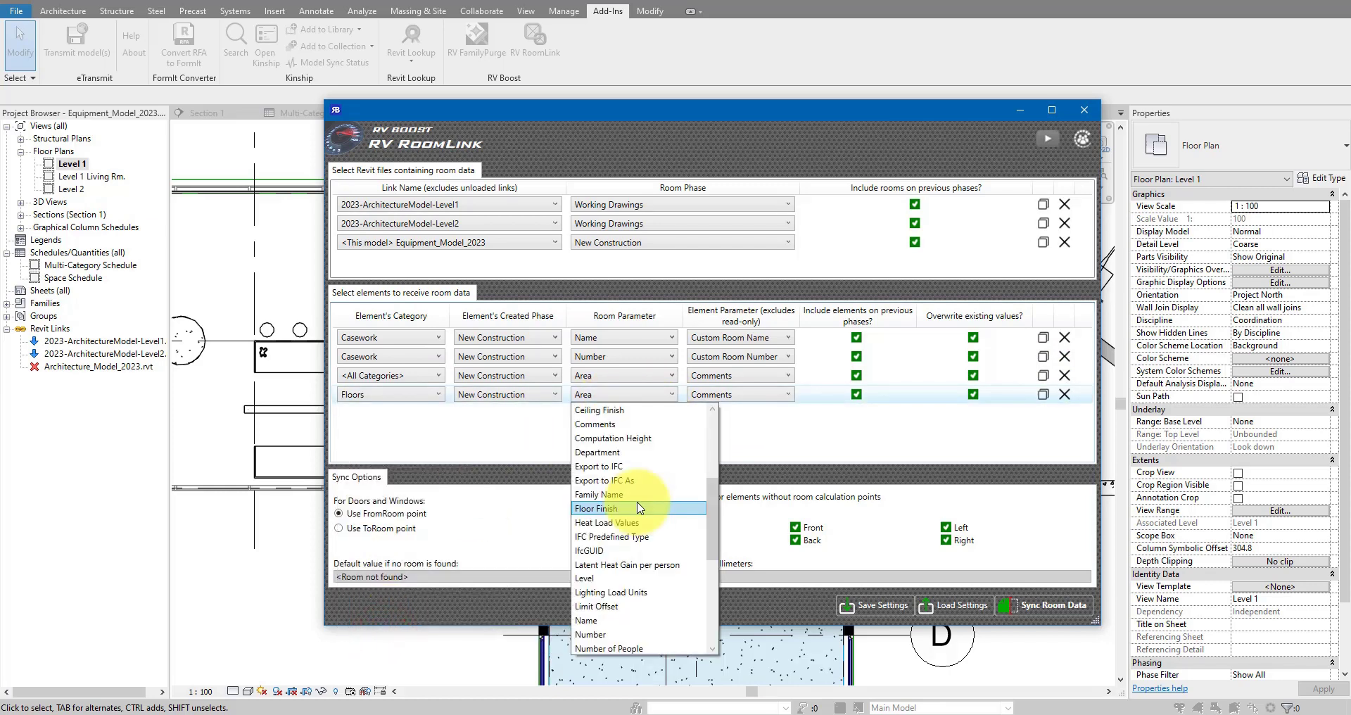
{"action": "left_click", "coordinate": [610, 511]}
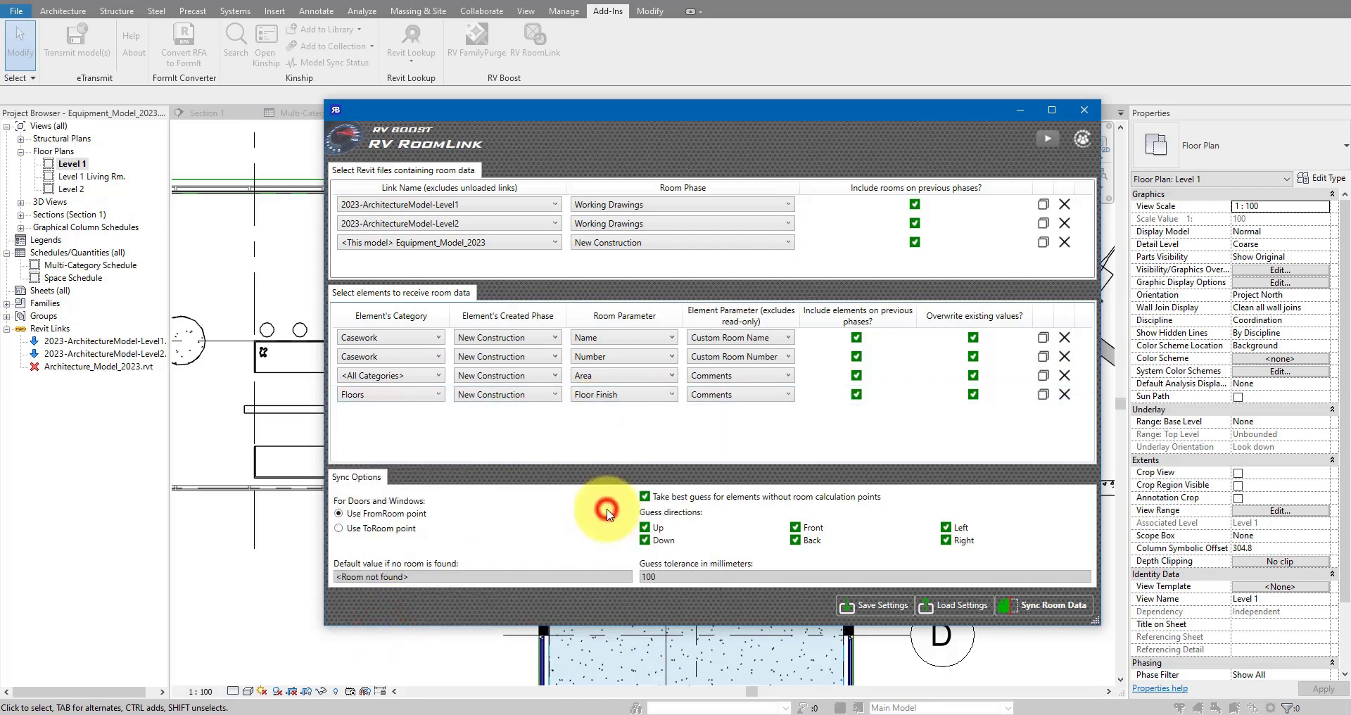
{"action": "left_click", "coordinate": [787, 397]}
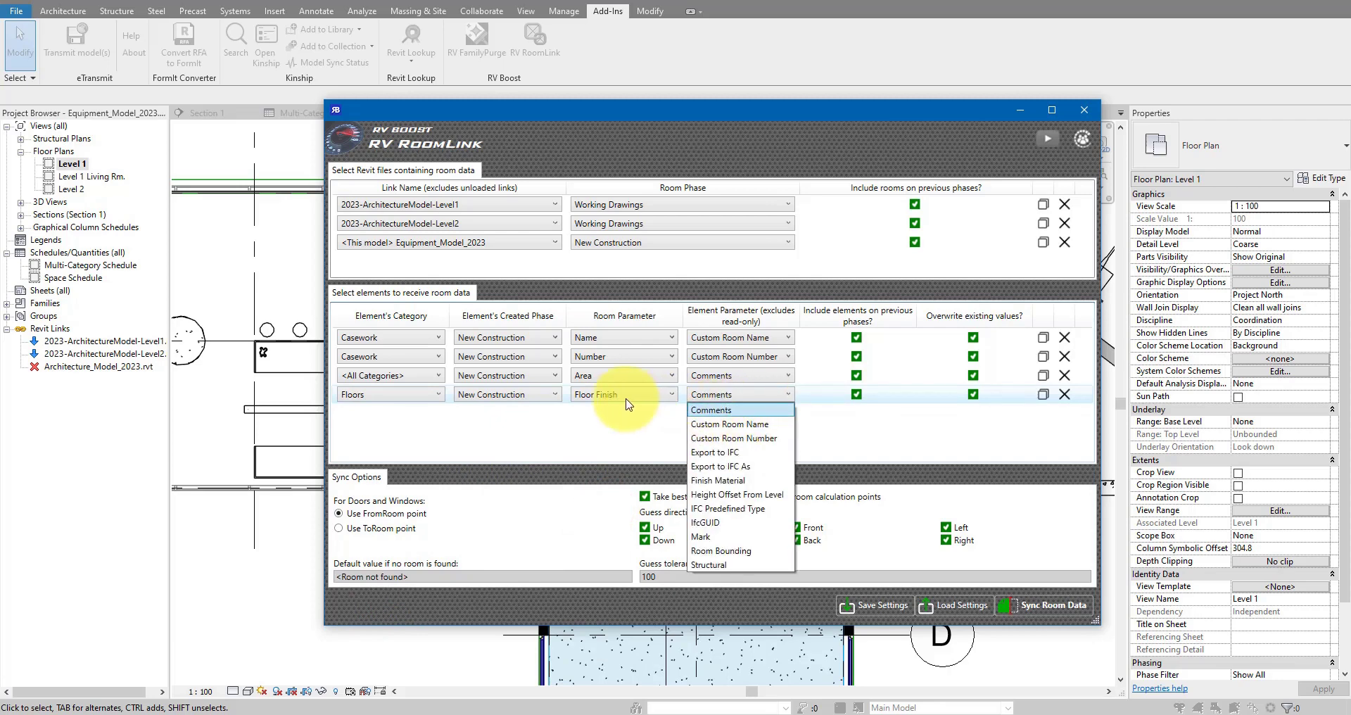
{"action": "left_click", "coordinate": [757, 412]}
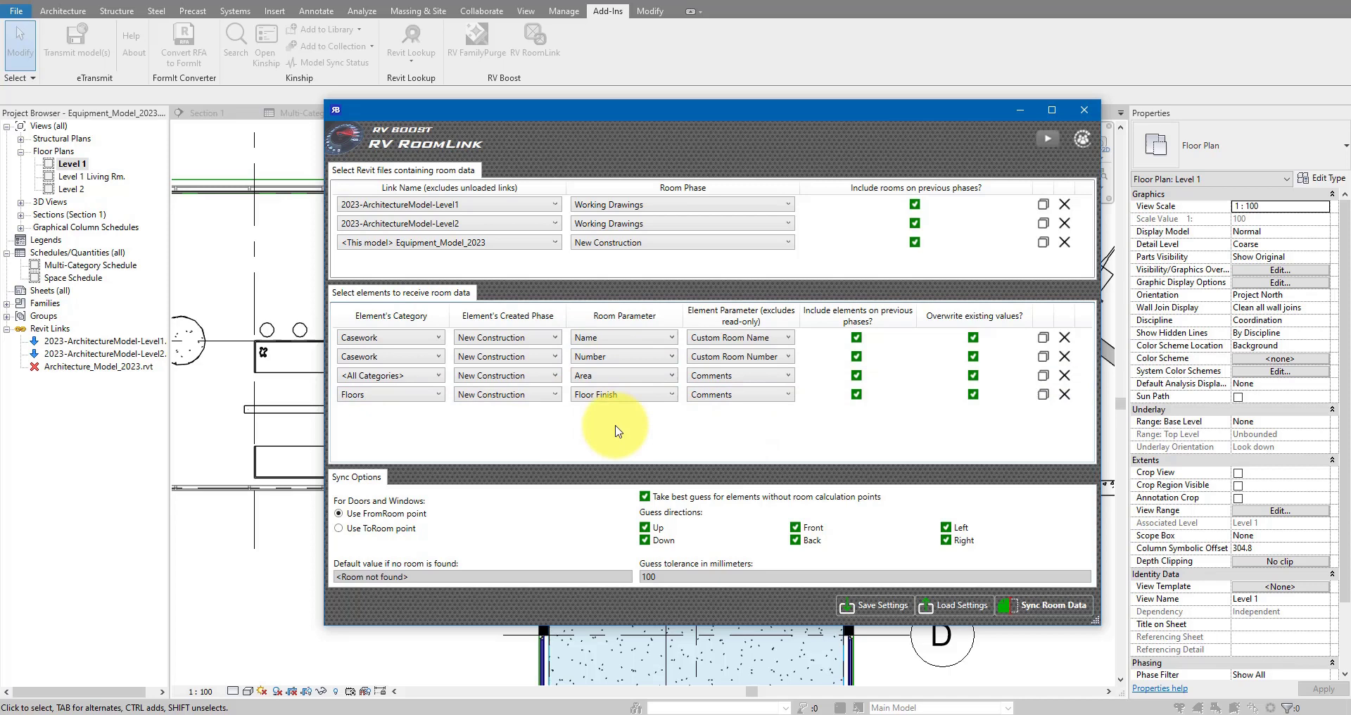
- Select the dining chair beside the table, then reopen RV RoomLink and enlarge its window
{"action": "left_click", "coordinate": [1085, 110]}
{"action": "scroll", "coordinate": [492, 362], "scroll_direction": "up", "scroll_amount": 5}
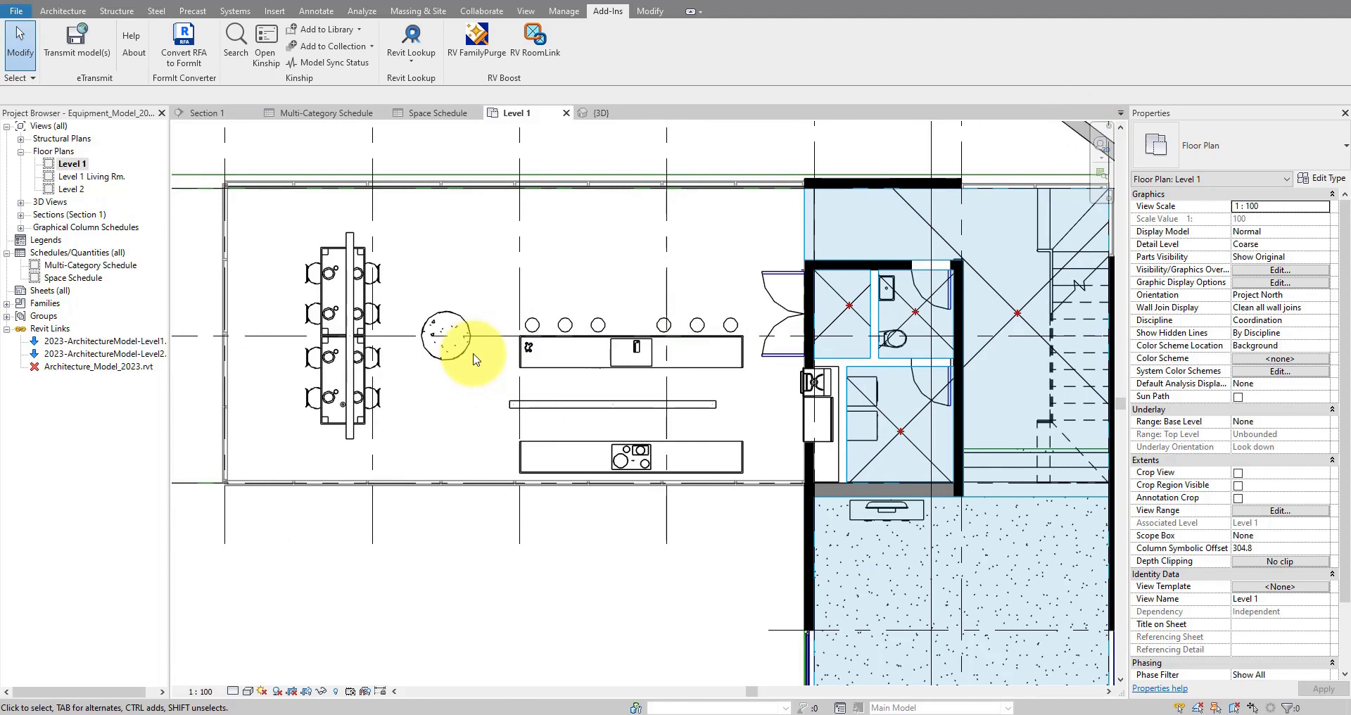
{"action": "left_click", "coordinate": [369, 398]}
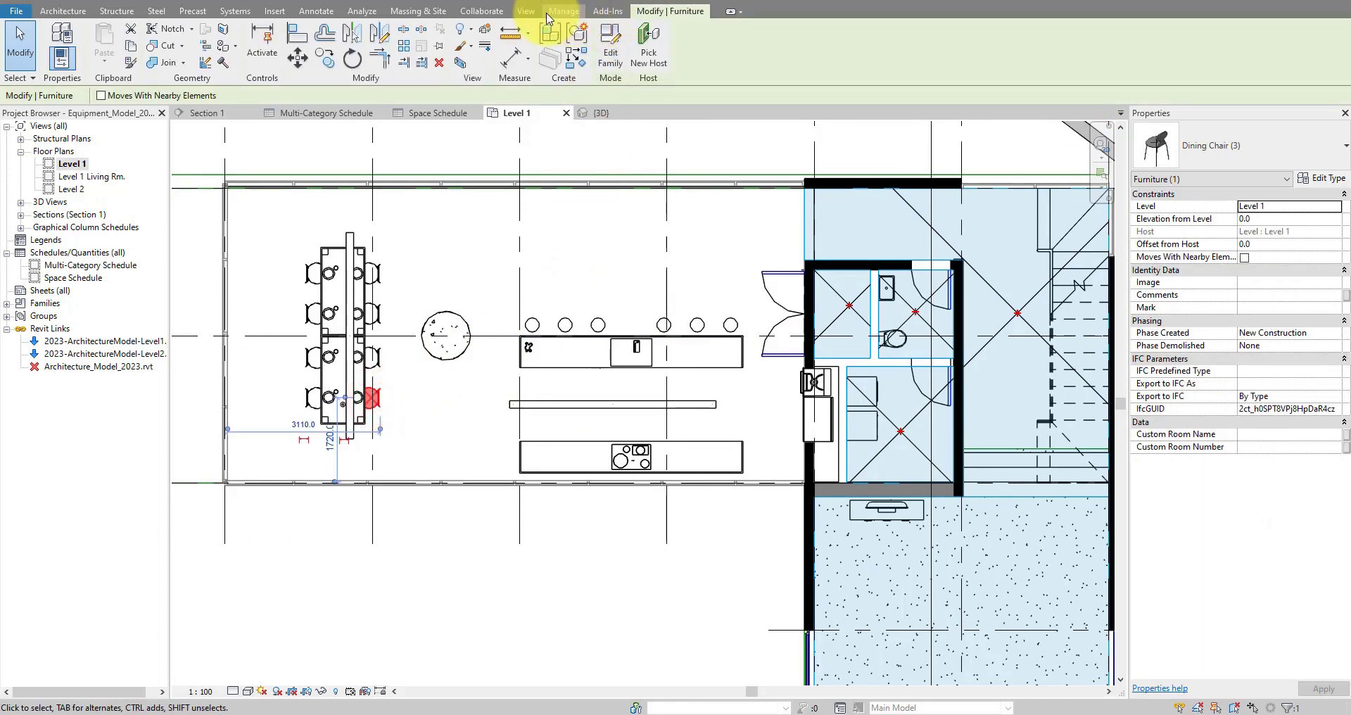
{"action": "left_click", "coordinate": [604, 12]}
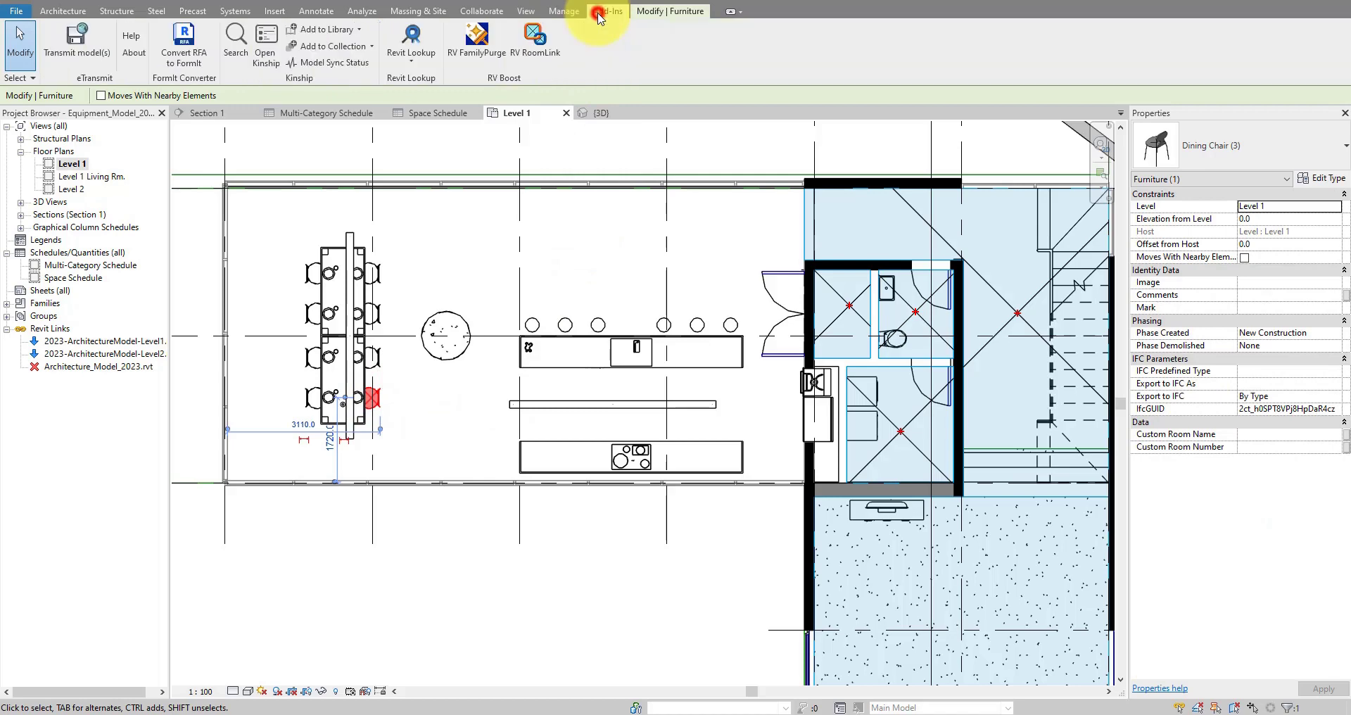
{"action": "left_click", "coordinate": [525, 59]}
{"action": "left_click_drag", "start_coordinate": [620, 15], "coordinate": [852, 129]}
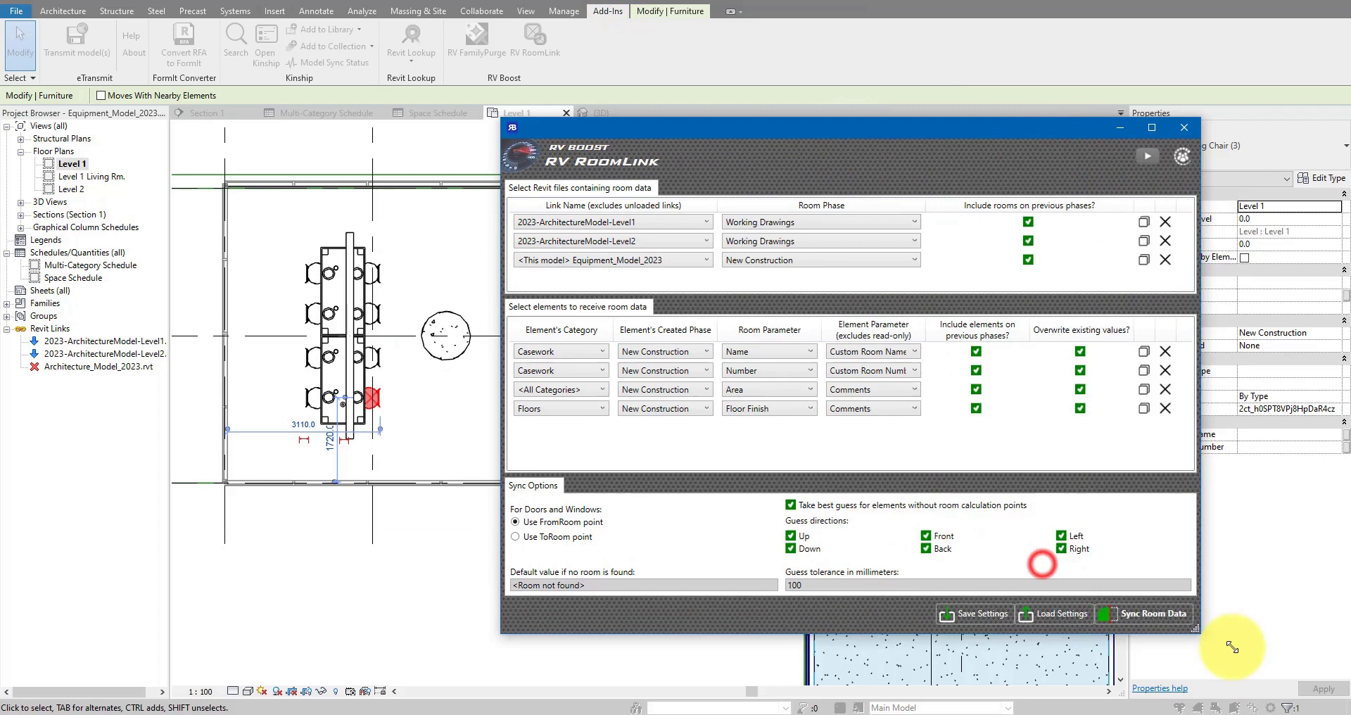
{"action": "left_click_drag", "start_coordinate": [1232, 646], "coordinate": [1245, 652]}
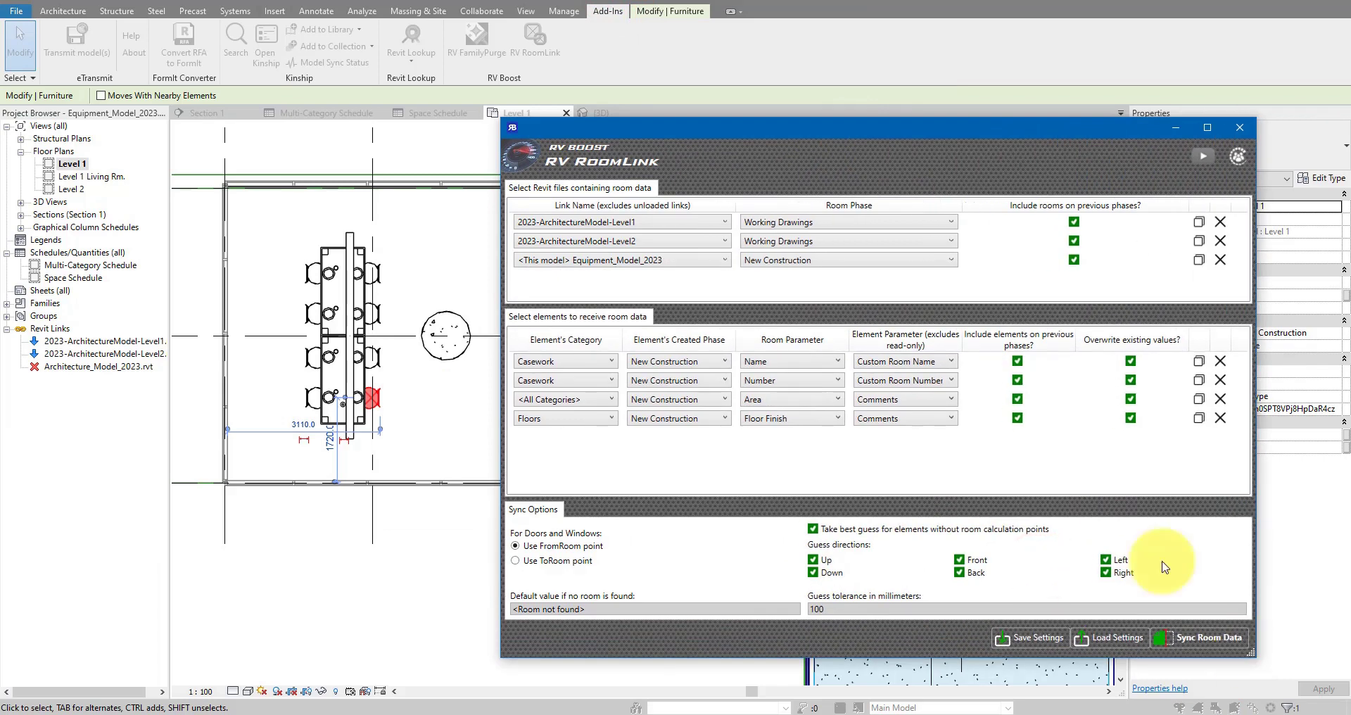
- Add a fifth row mapping room Number into Mark for only preselected elements
{"action": "left_click", "coordinate": [1199, 419]}
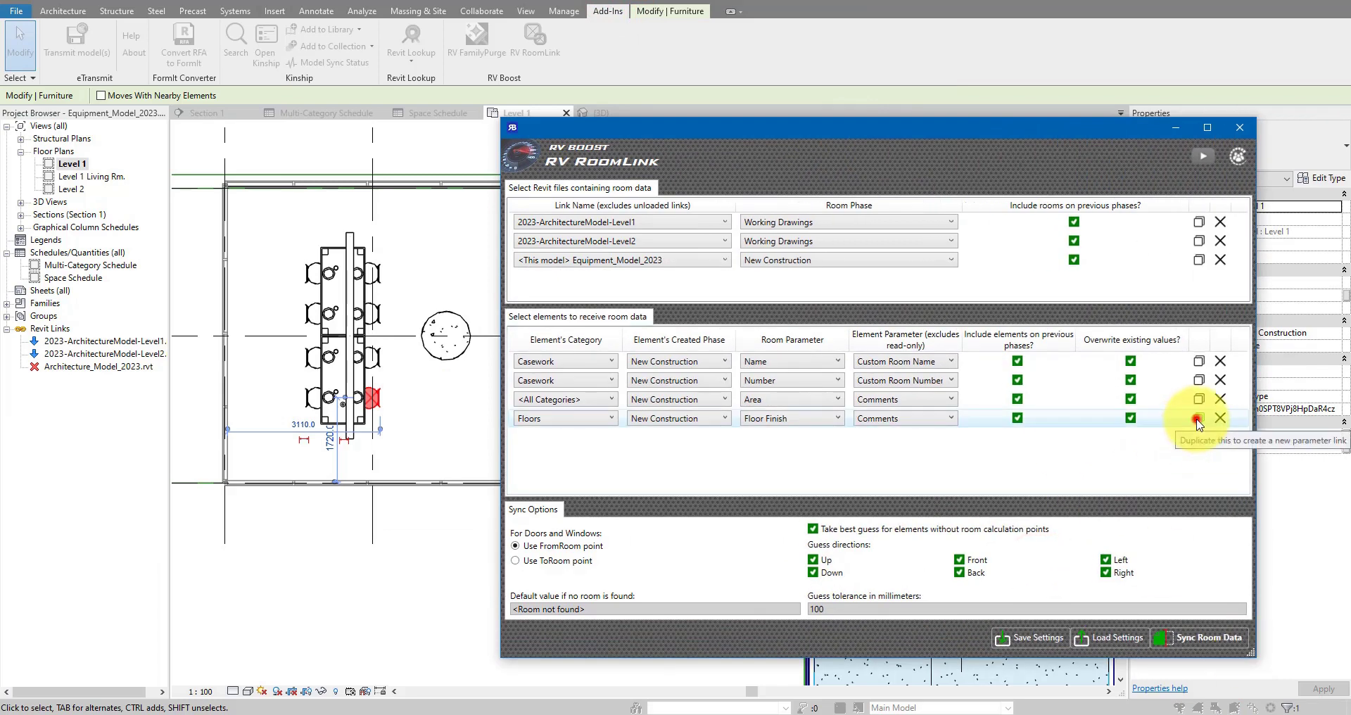
{"action": "left_click", "coordinate": [605, 437]}
{"action": "scroll", "coordinate": [612, 512], "scroll_direction": "up", "scroll_amount": 7}
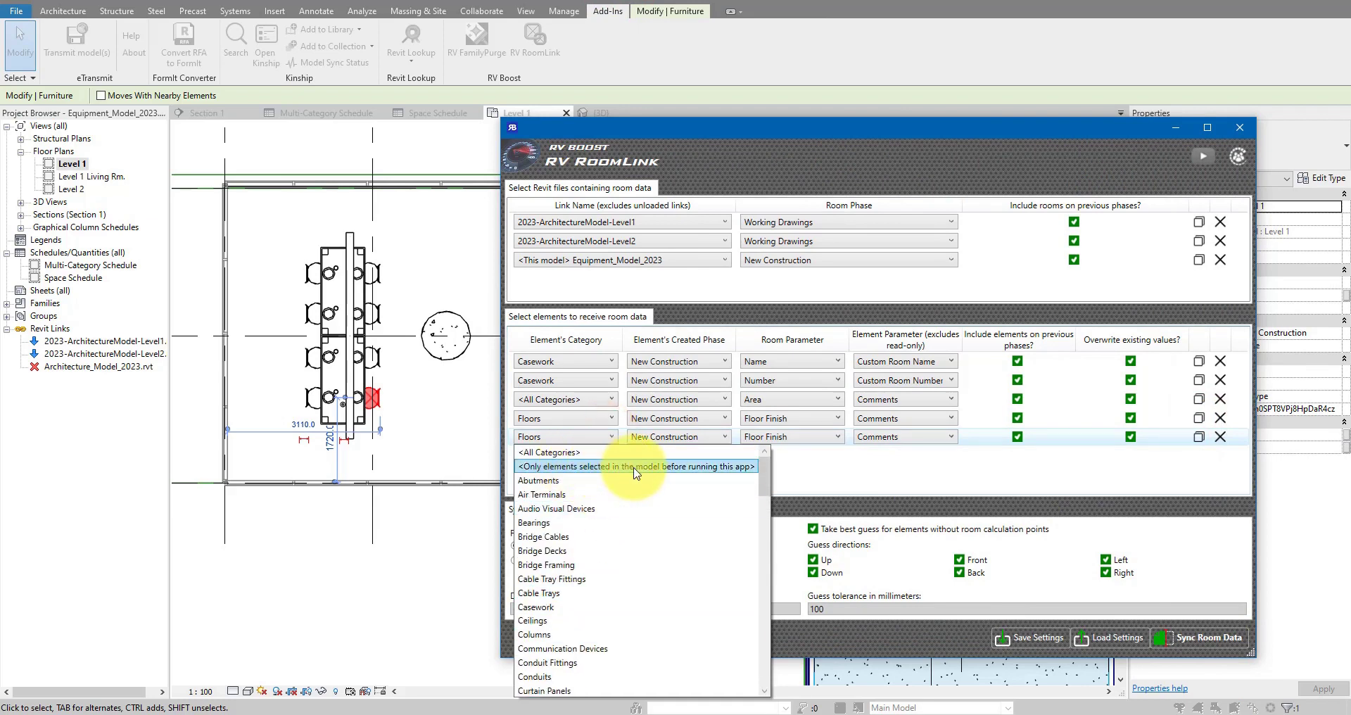
{"action": "left_click", "coordinate": [721, 467]}
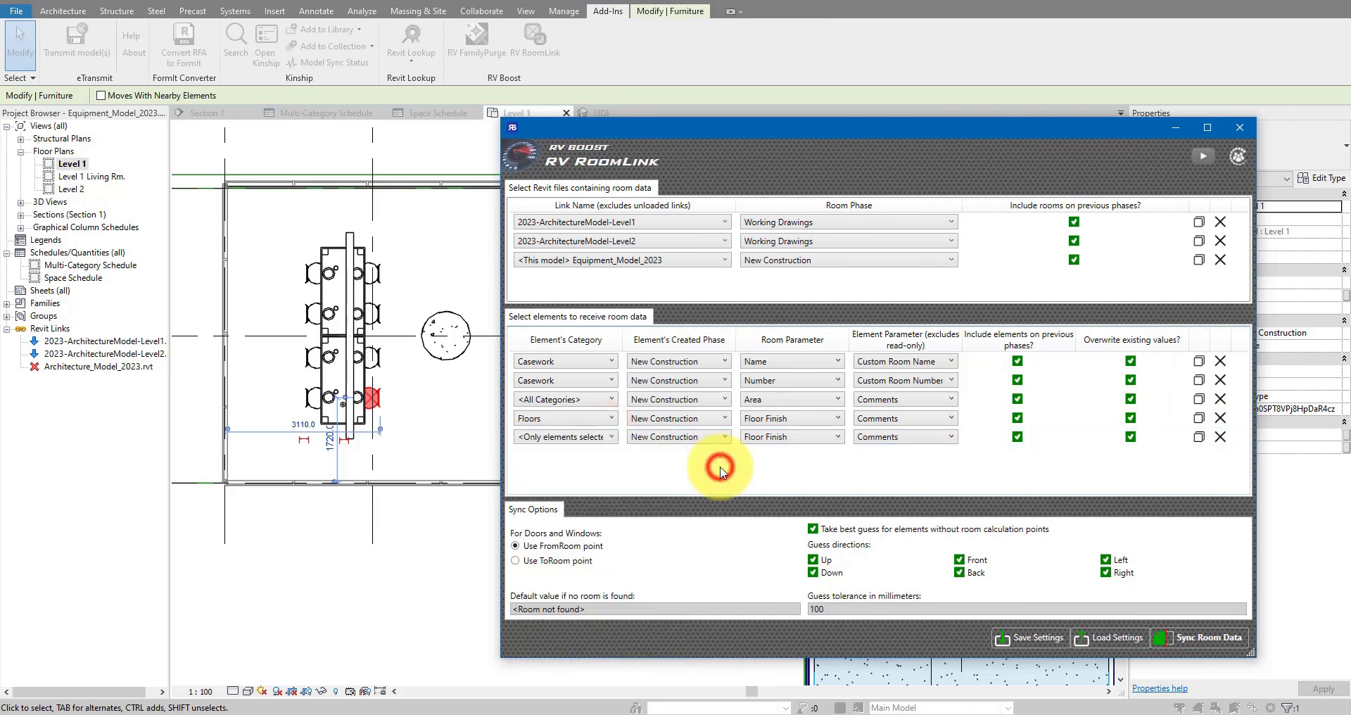
{"action": "left_click", "coordinate": [950, 439]}
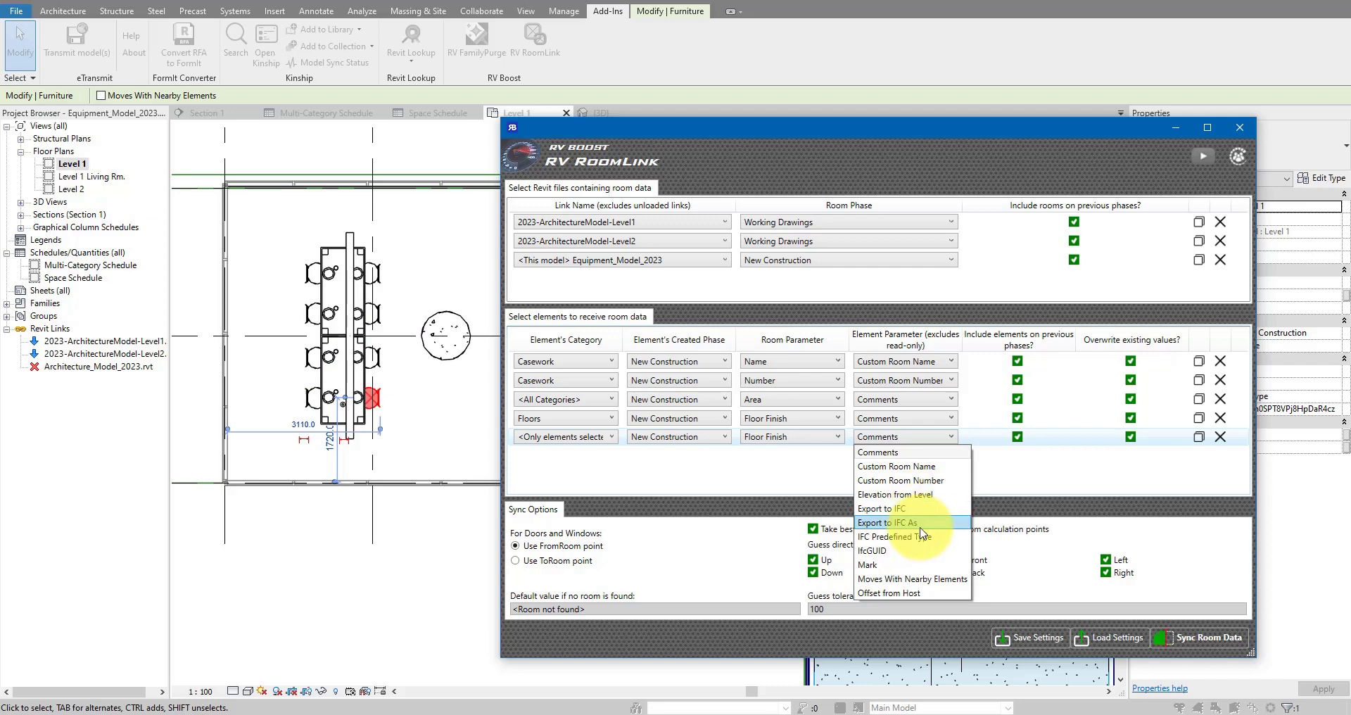
{"action": "left_click", "coordinate": [890, 566]}
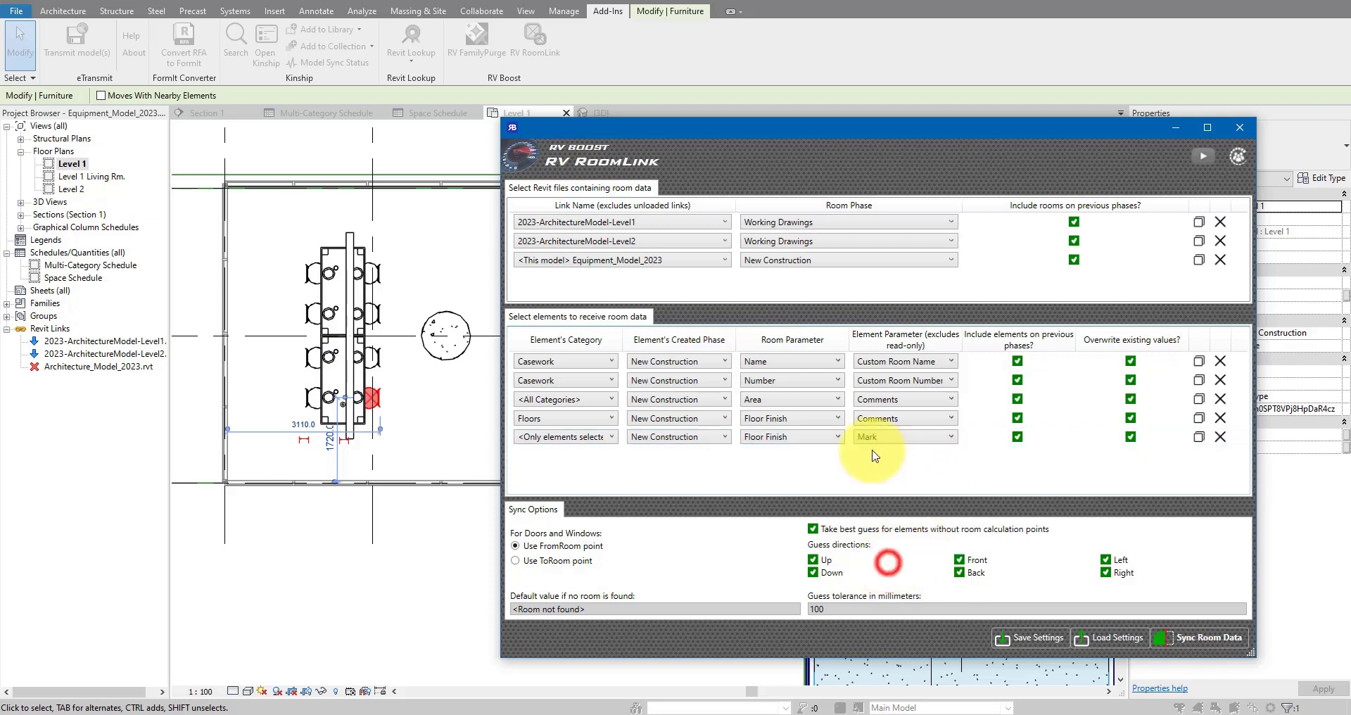
{"action": "left_click", "coordinate": [838, 436]}
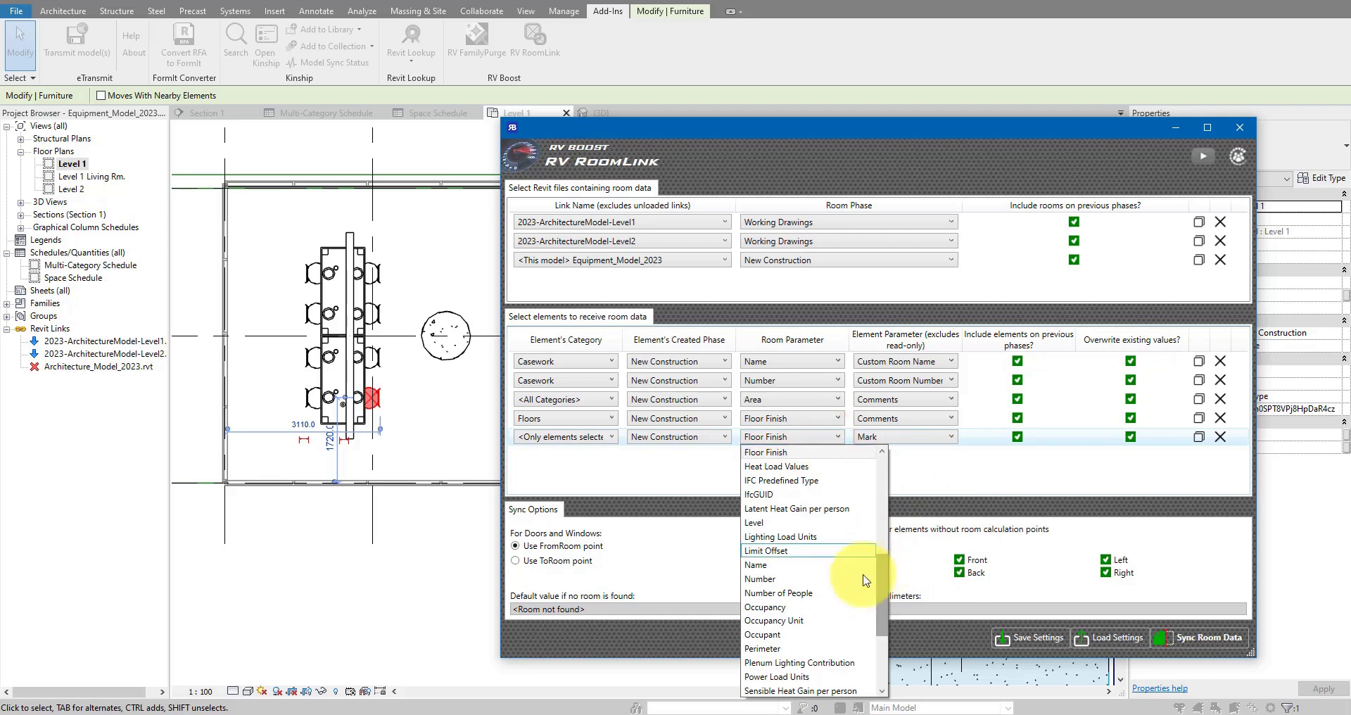
{"action": "left_click", "coordinate": [809, 578]}
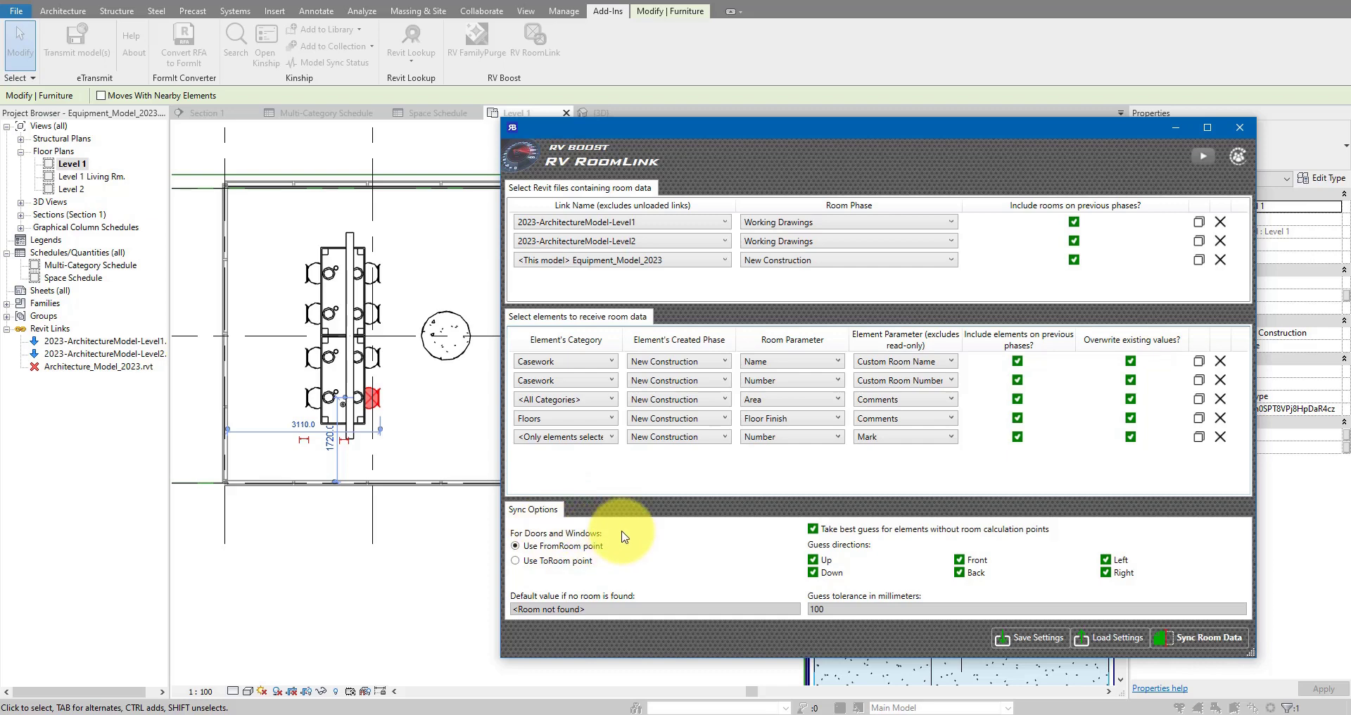
- Use ToRoom points for doors and windows, set the default value to <Not found>, and keep best-guess on
{"action": "mouse_move", "coordinate": [620, 548]}
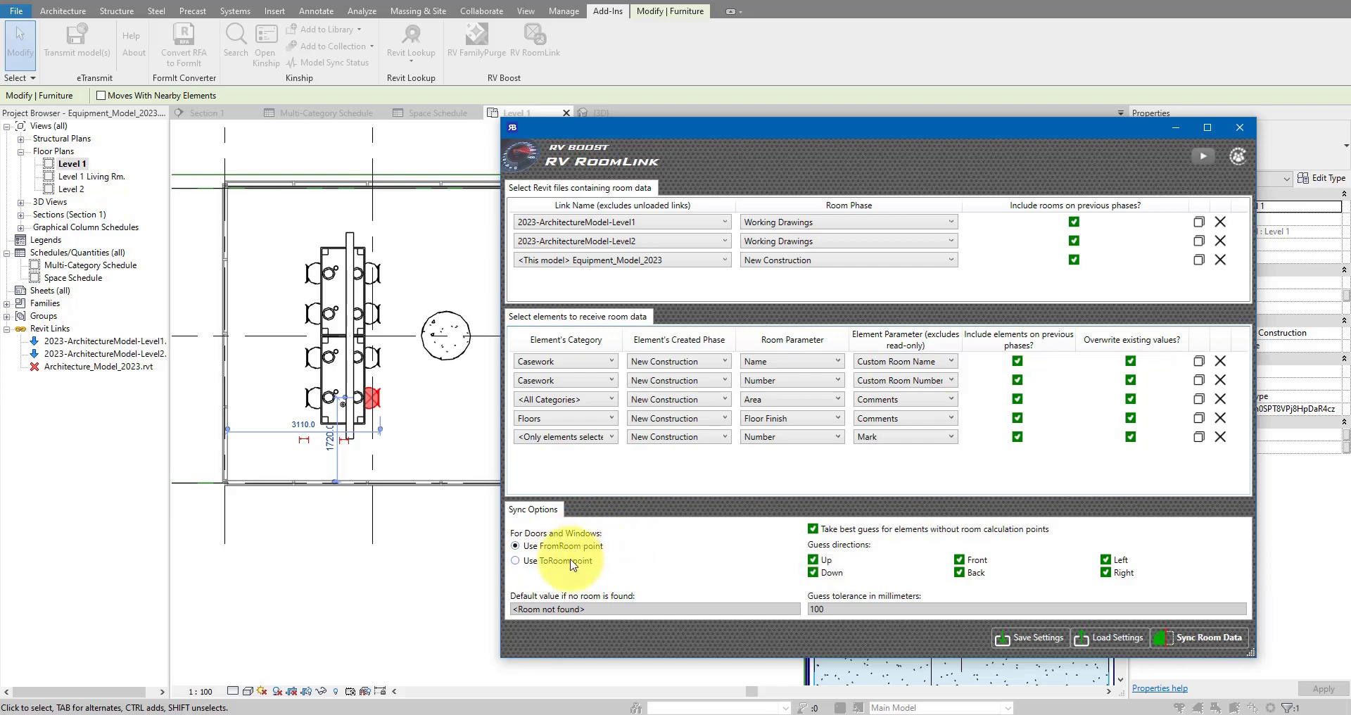
{"action": "left_click", "coordinate": [571, 561]}
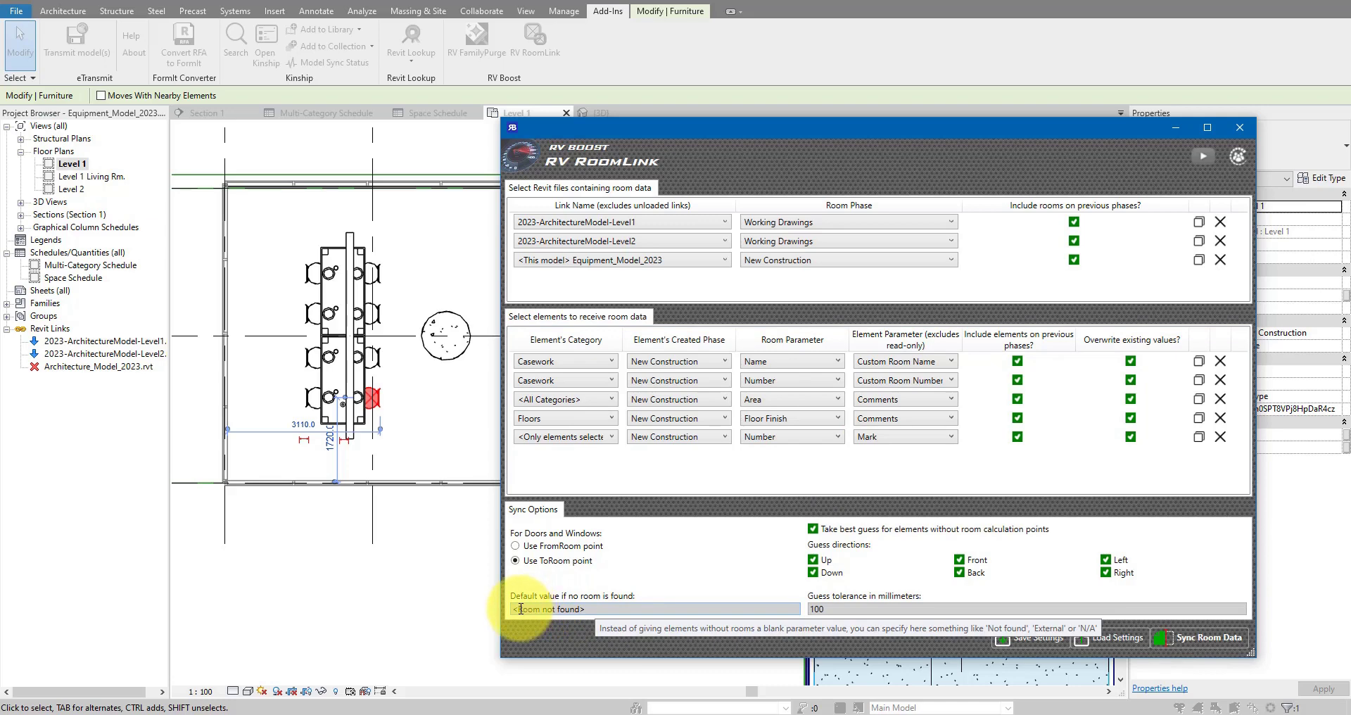
{"action": "left_click", "coordinate": [542, 609]}
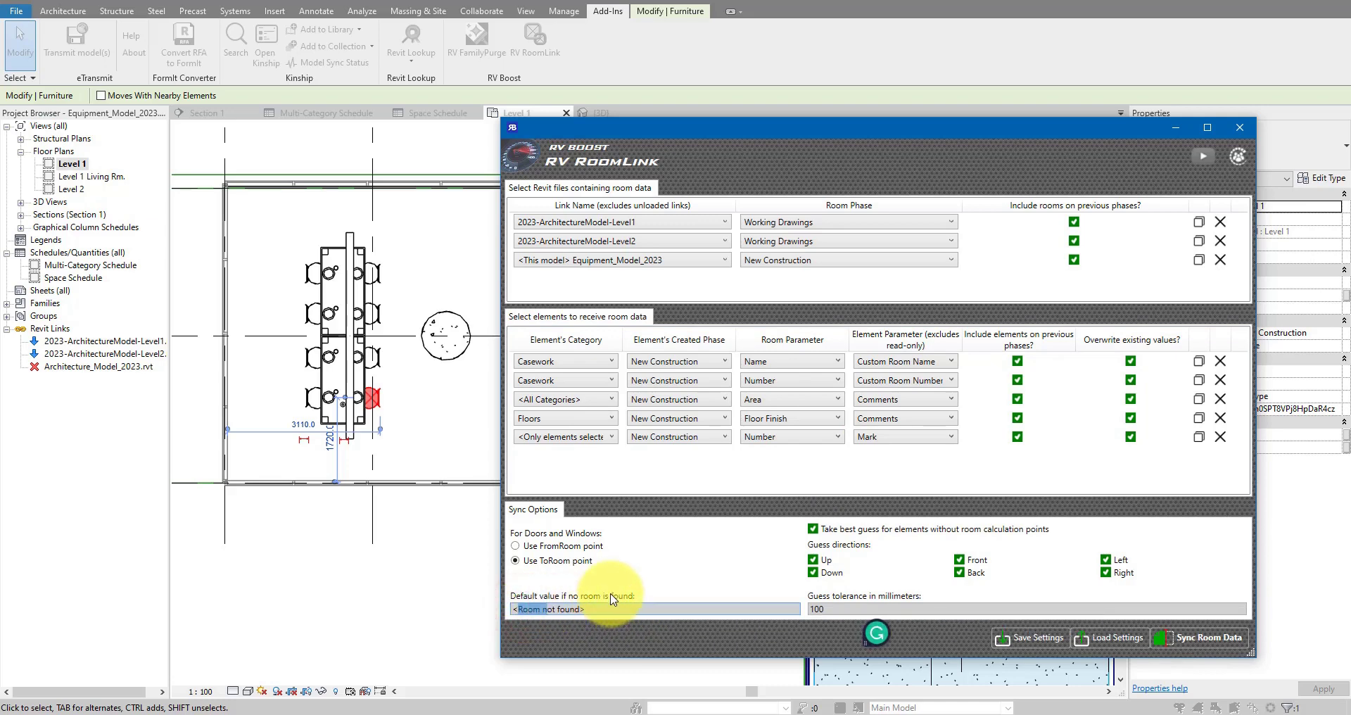
{"action": "key", "text": "BackSpace"}
{"action": "key", "text": "BackSpace"}
{"action": "key", "text": "BackSpace"}
{"action": "key", "text": "BackSpace"}
{"action": "key", "text": "BackSpace"}
{"action": "key", "text": "BackSpace"}
{"action": "type", "text": "N"}
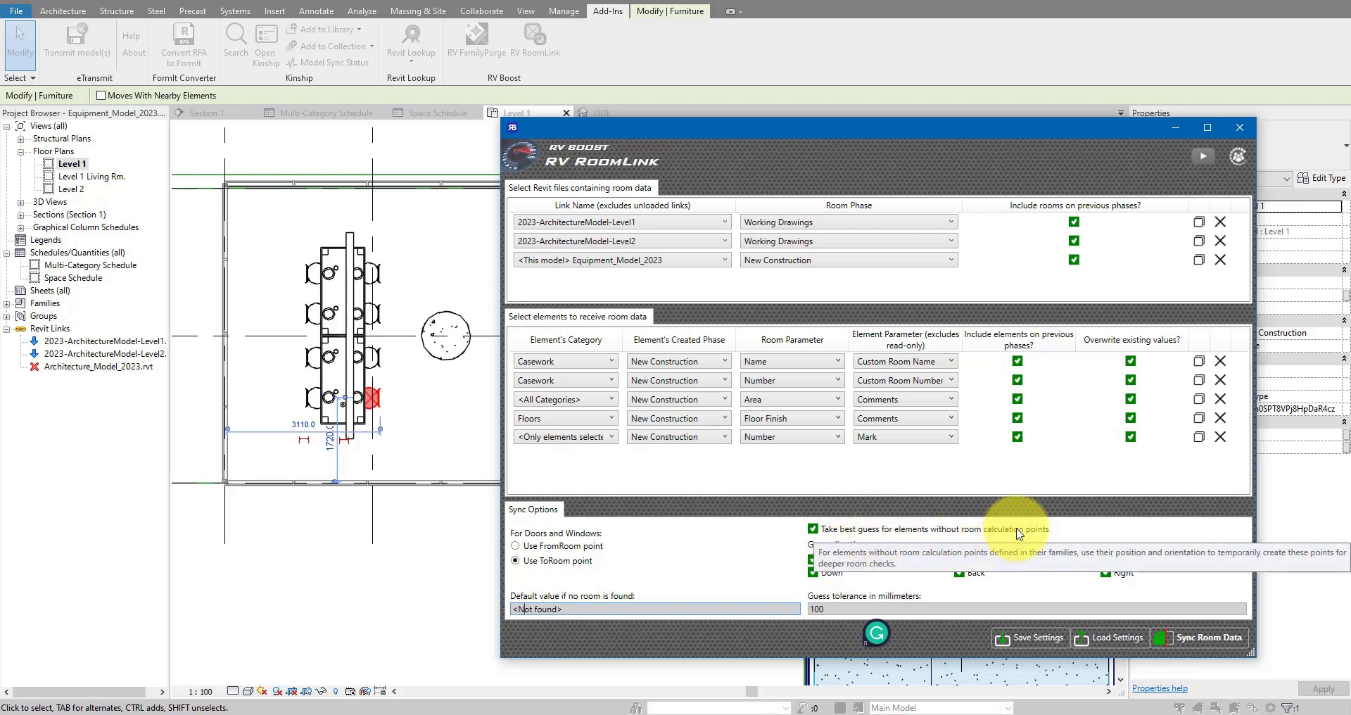
{"action": "left_click", "coordinate": [814, 528]}
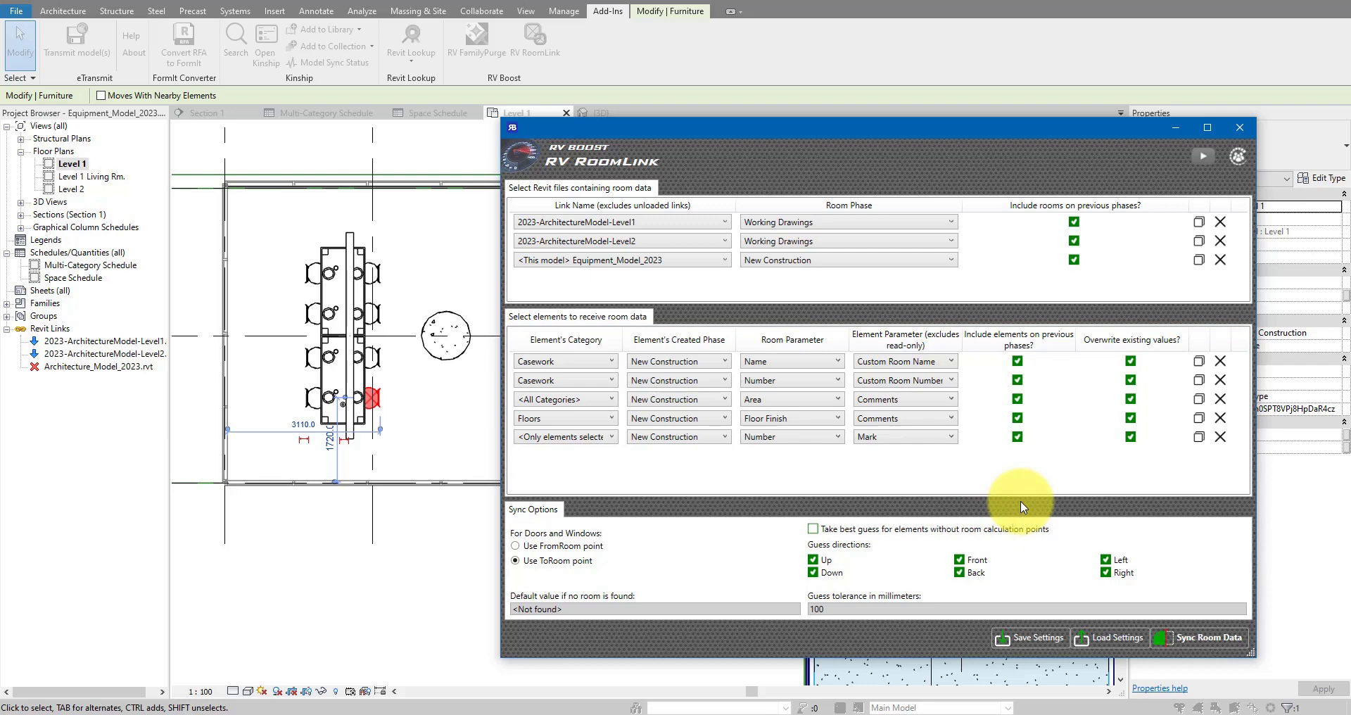
{"action": "left_click", "coordinate": [813, 529]}
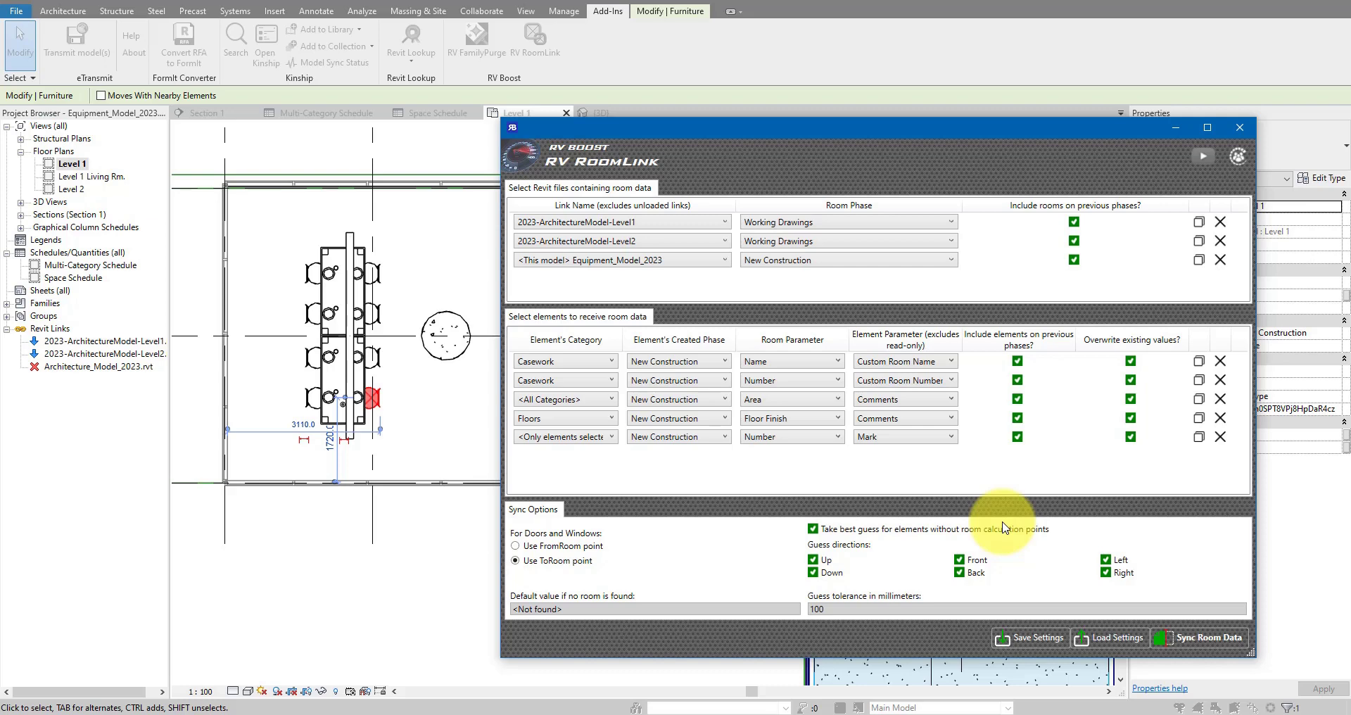
{"action": "mouse_move", "coordinate": [1134, 562]}
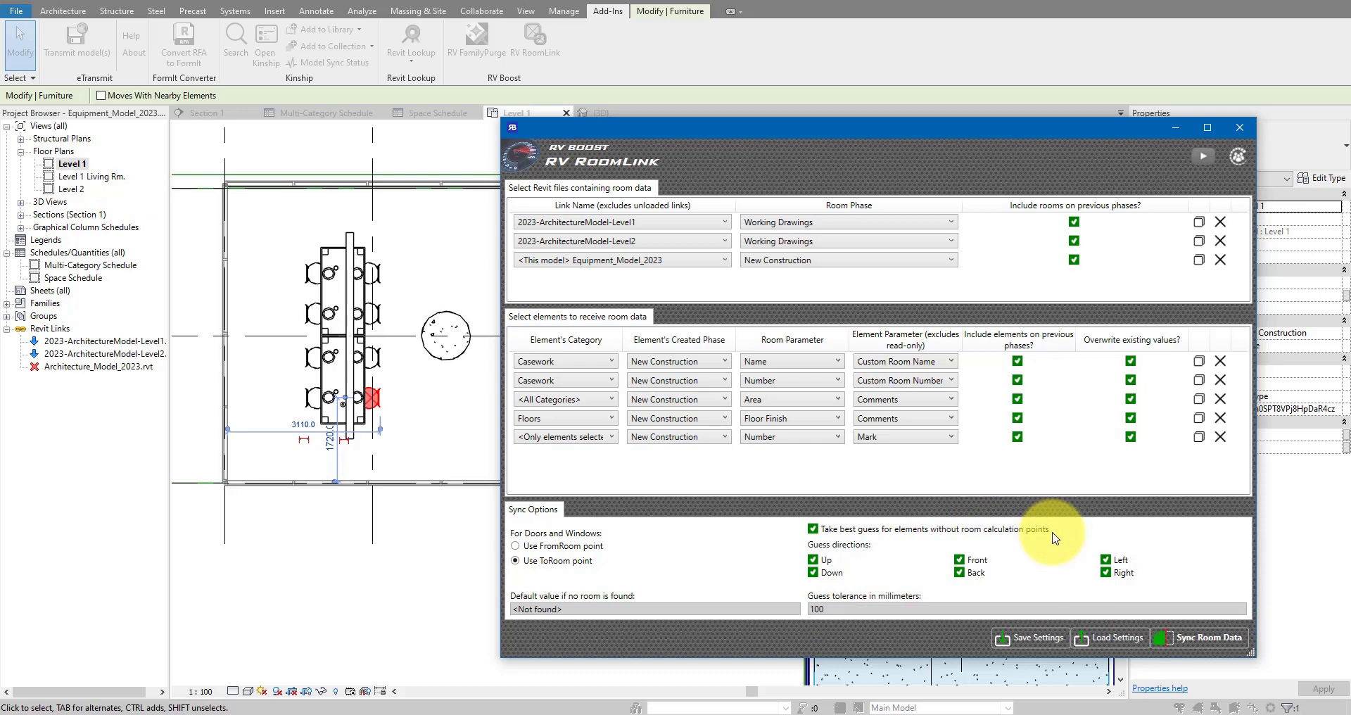
{"action": "mouse_move", "coordinate": [846, 606]}
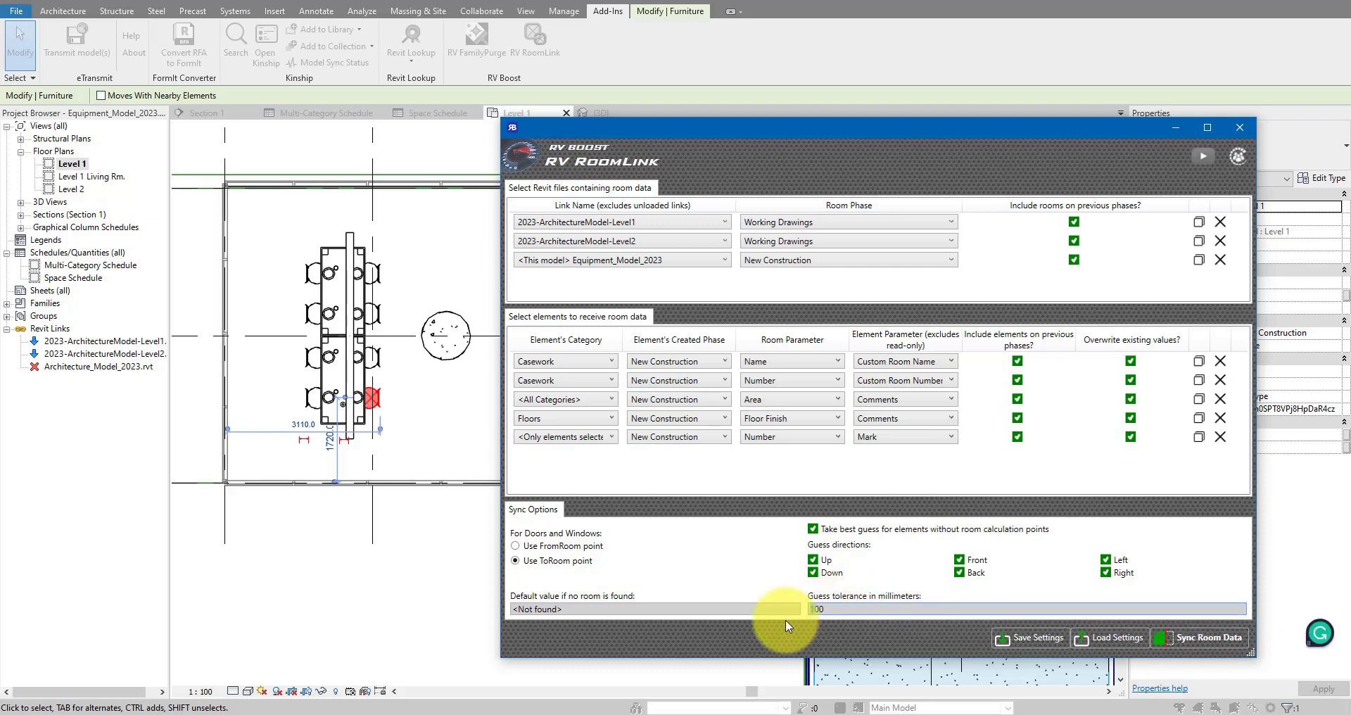
- Change the guess tolerance from 100 to 200 millimetres
{"action": "type", "text": "2"}
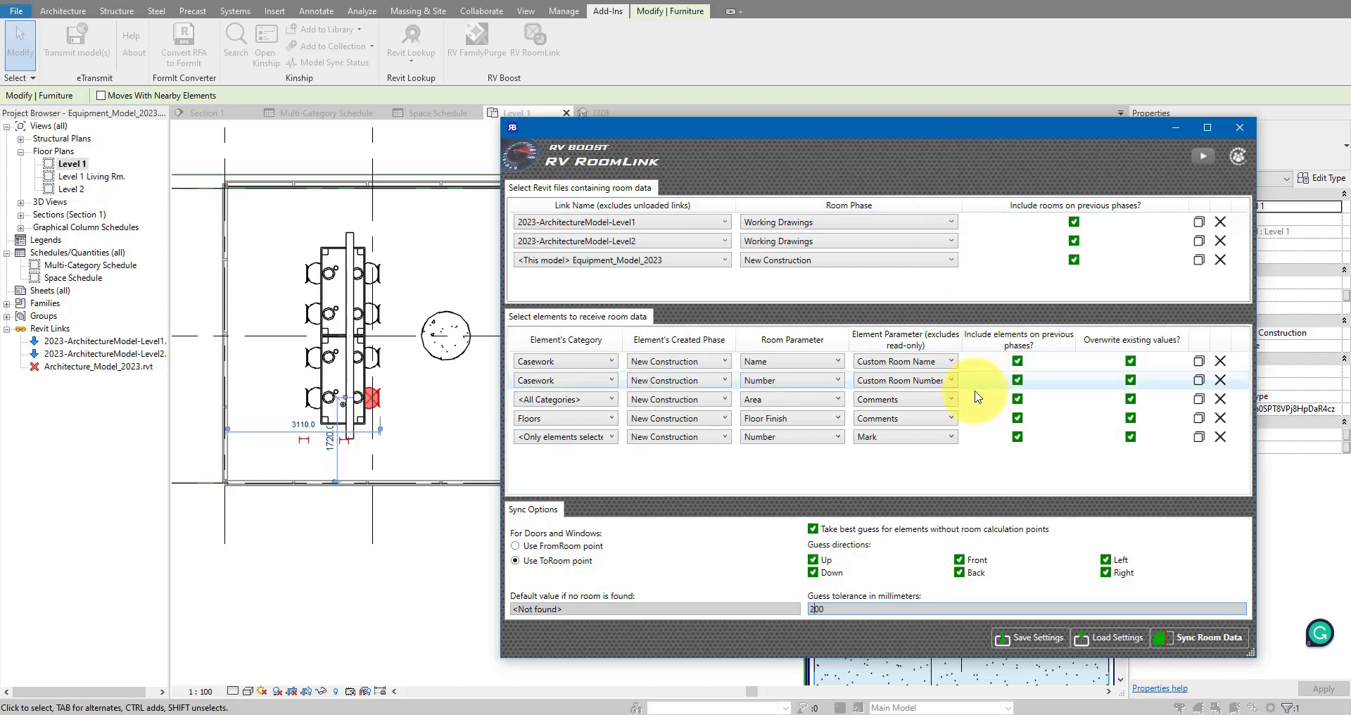
- Sync room data, then enlarge and reposition the Result window
{"action": "left_click", "coordinate": [1180, 638]}
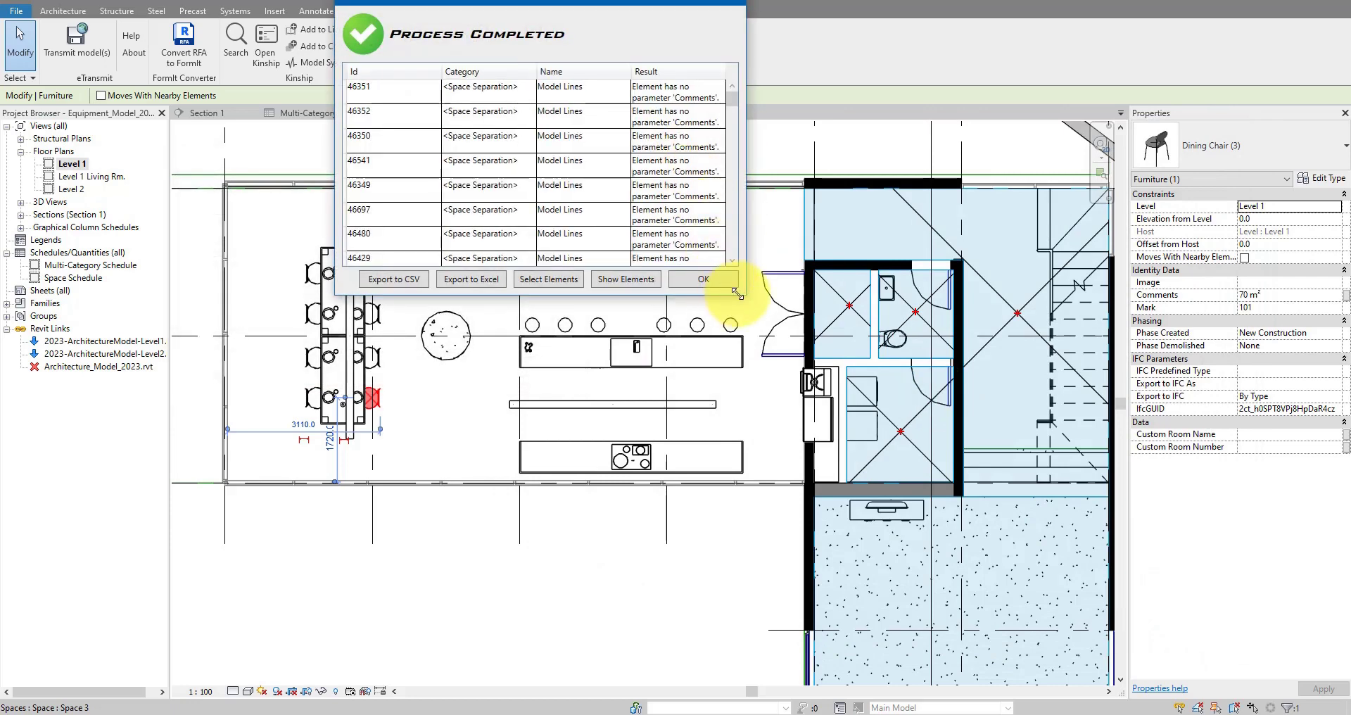
{"action": "left_click_drag", "start_coordinate": [737, 294], "coordinate": [1087, 376]}
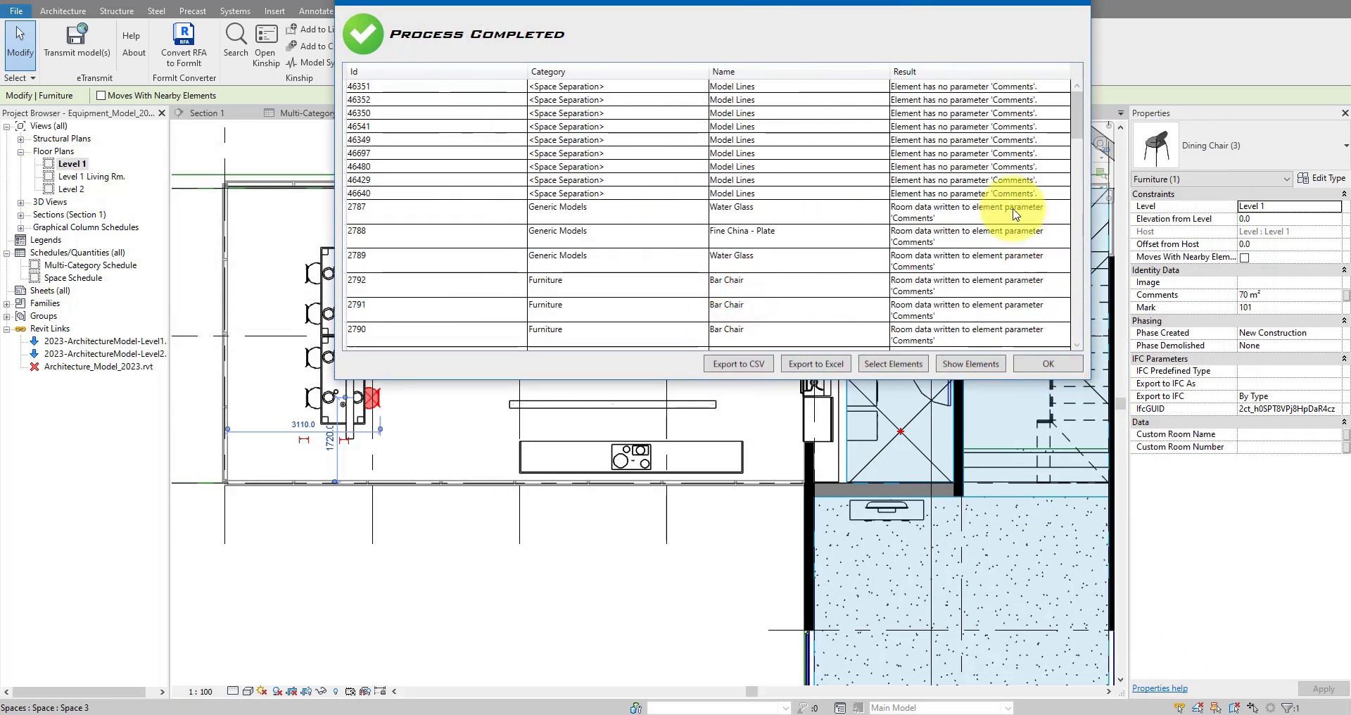
{"action": "left_click_drag", "start_coordinate": [936, 2], "coordinate": [858, 169]}
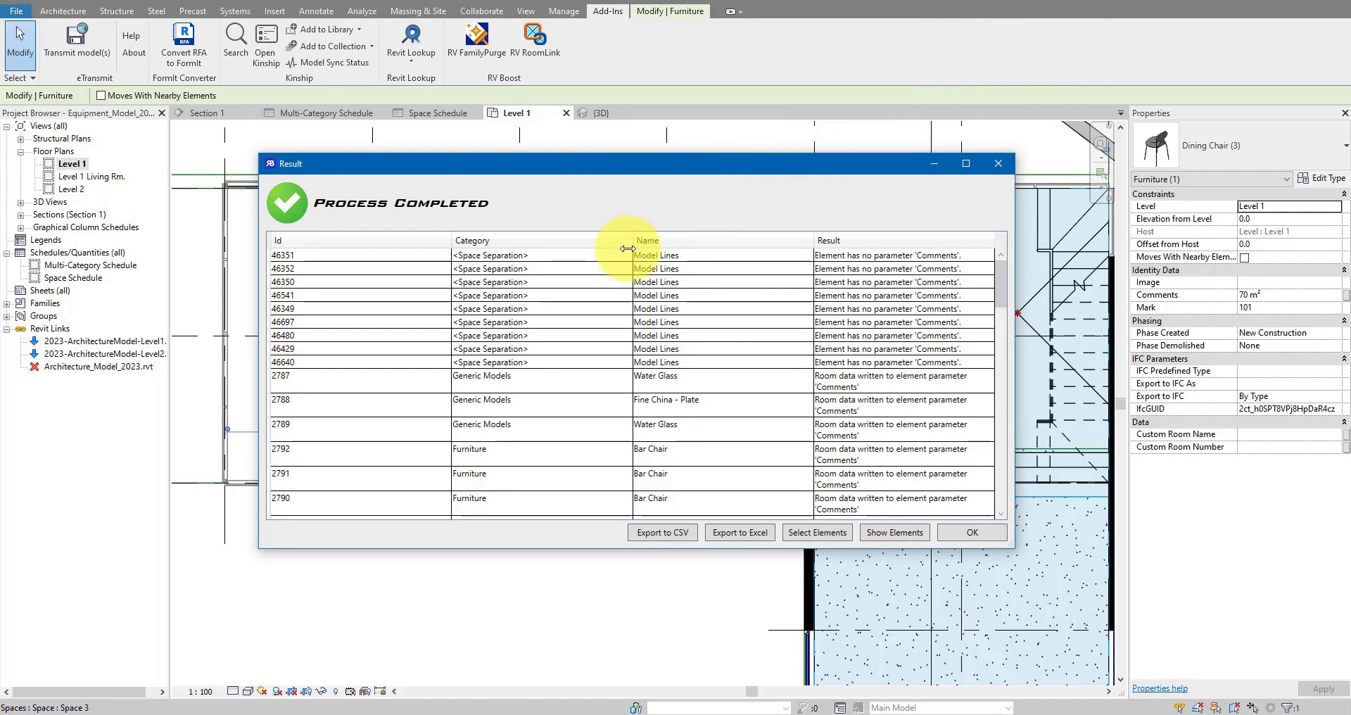
- Review the 46352 model line and 2792 Bar Chair results, scrolling to the table's end
{"action": "left_click", "coordinate": [704, 270]}
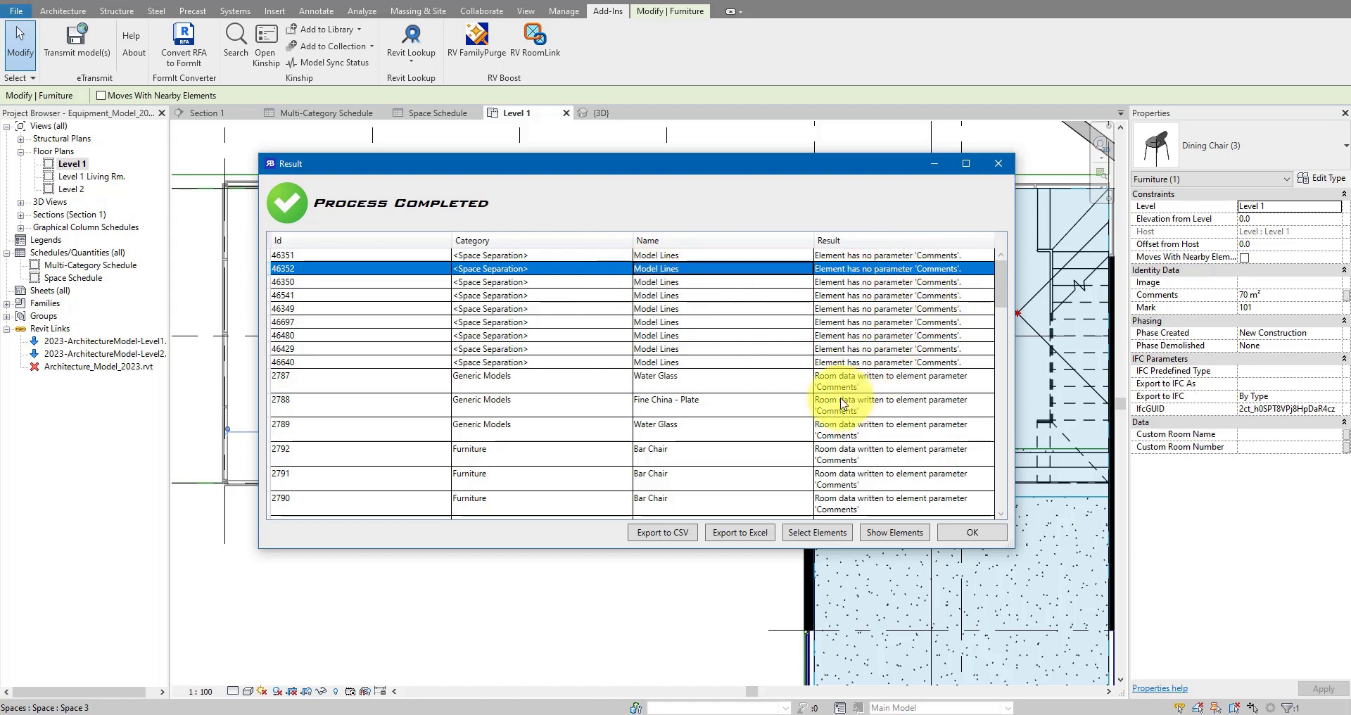
{"action": "left_click", "coordinate": [718, 460]}
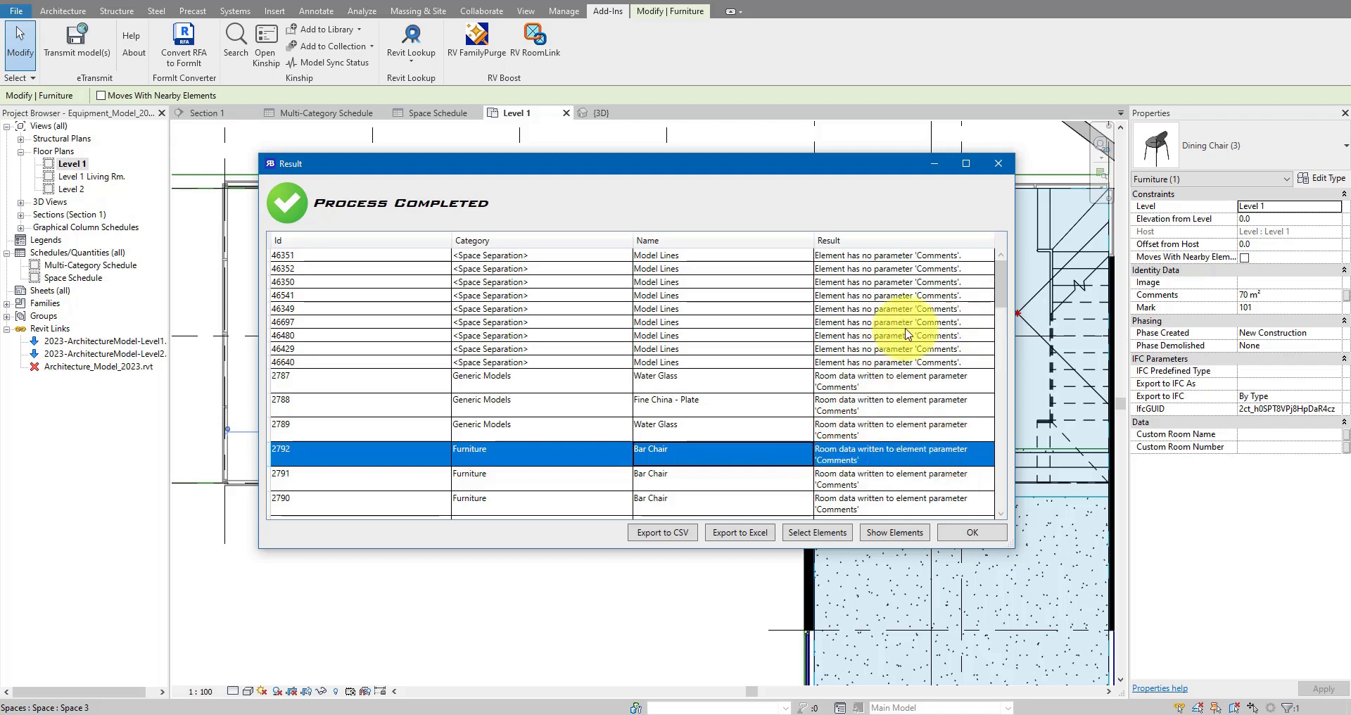
{"action": "scroll", "coordinate": [881, 366], "scroll_direction": "down", "scroll_amount": 10}
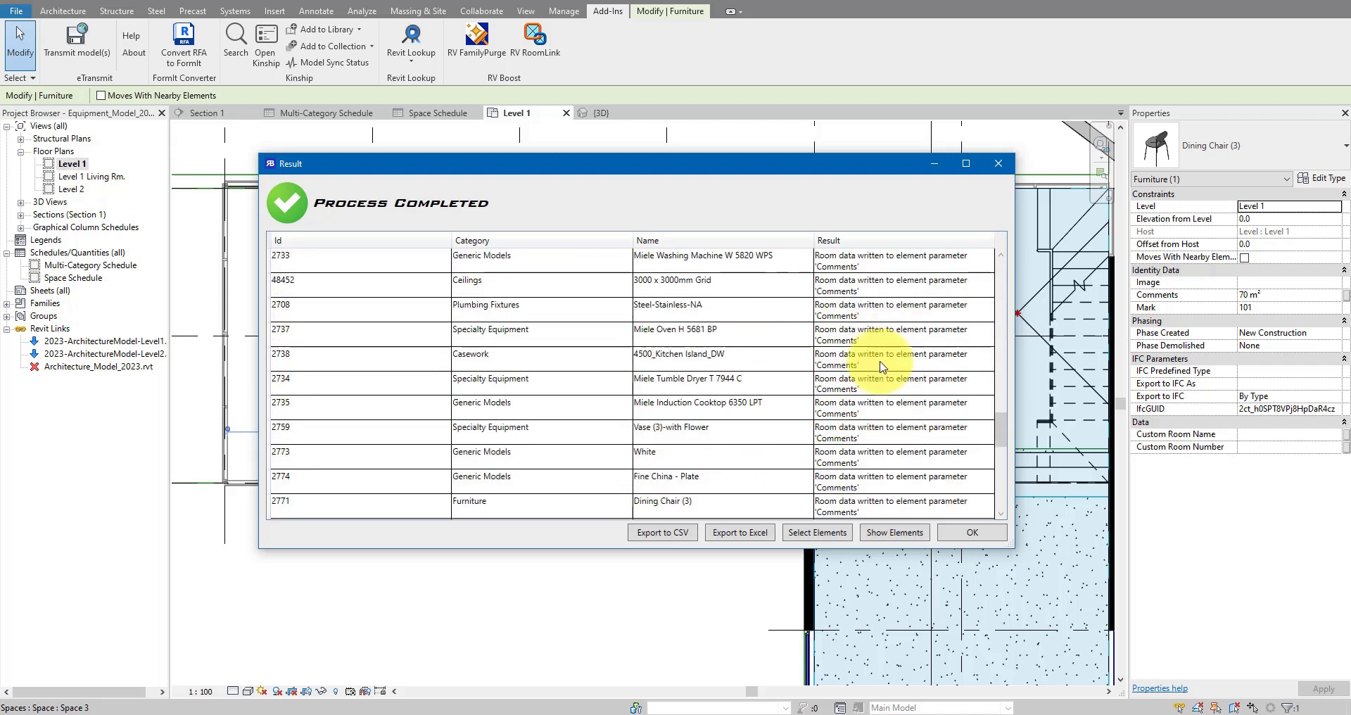
{"action": "scroll", "coordinate": [882, 365], "scroll_direction": "down", "scroll_amount": 5}
{"action": "scroll", "coordinate": [882, 365], "scroll_direction": "down", "scroll_amount": 3}
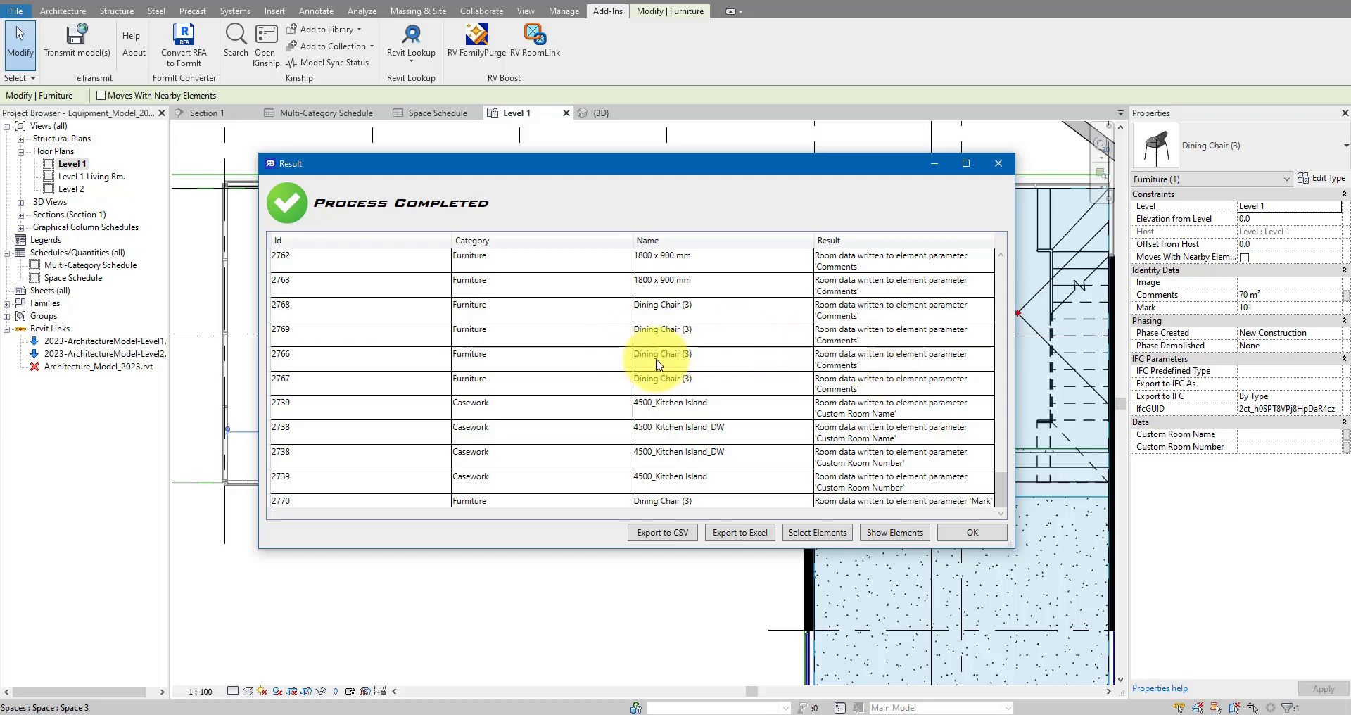
- Show the 2768 Dining Chair result in the plan
{"action": "left_click_drag", "start_coordinate": [721, 171], "coordinate": [847, 277]}
{"action": "left_click", "coordinate": [820, 487]}
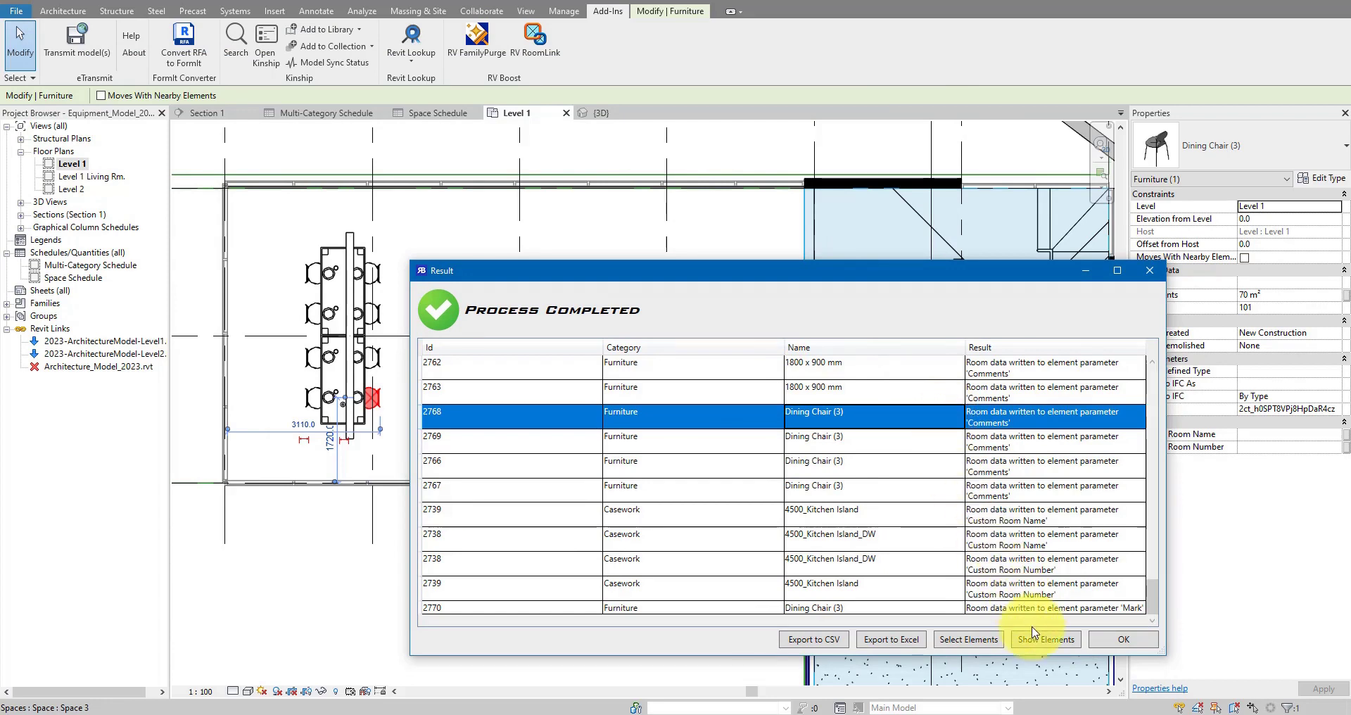
{"action": "left_click", "coordinate": [1034, 645]}
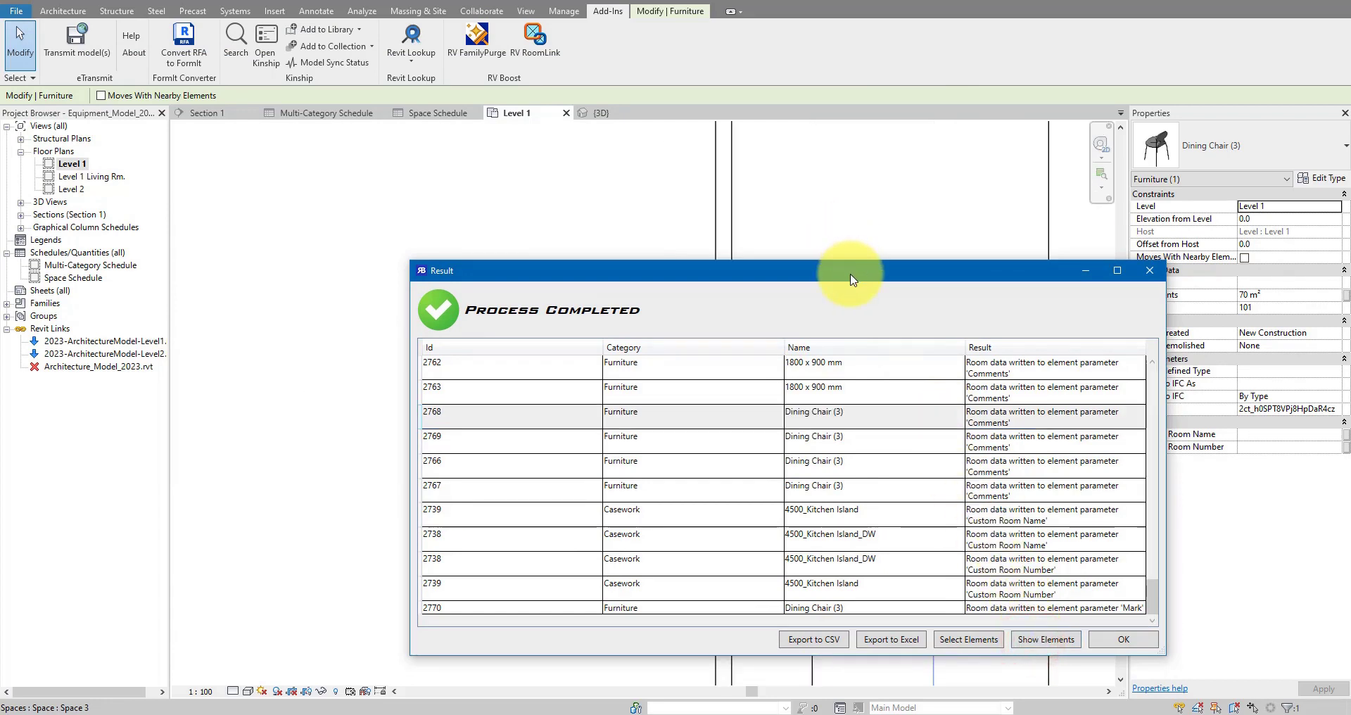
{"action": "left_click_drag", "start_coordinate": [850, 275], "coordinate": [187, 196]}
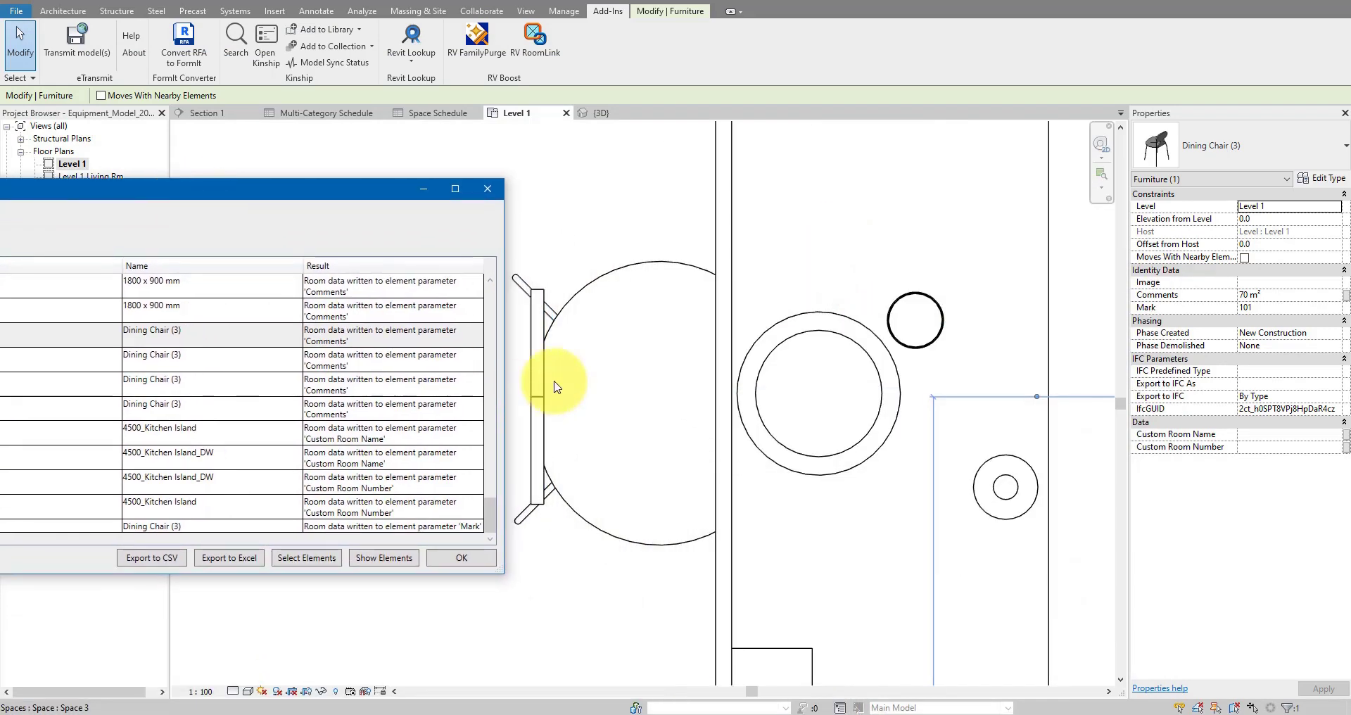
{"action": "left_click_drag", "start_coordinate": [352, 192], "coordinate": [382, 138]}
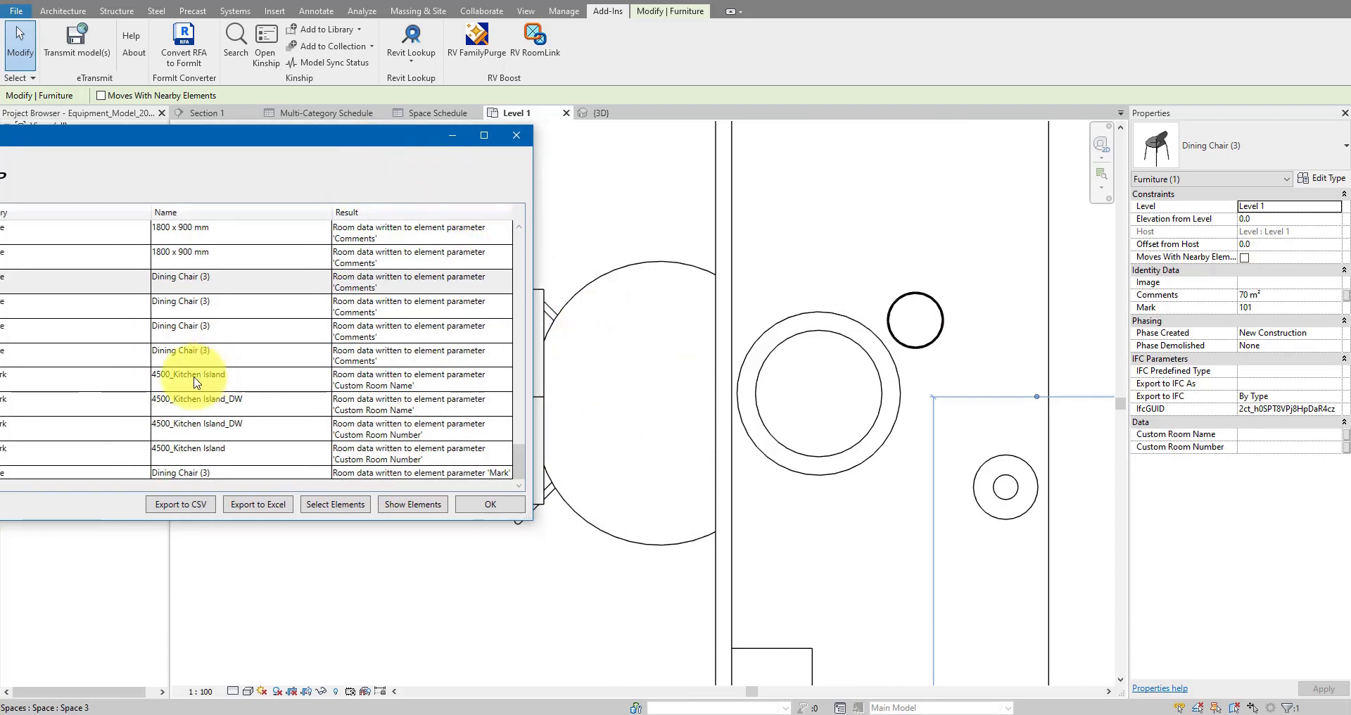
- Zoom to and select the 4500_Kitchen Island, checking its Kitchen & Dining, 101 properties
{"action": "left_click", "coordinate": [239, 380]}
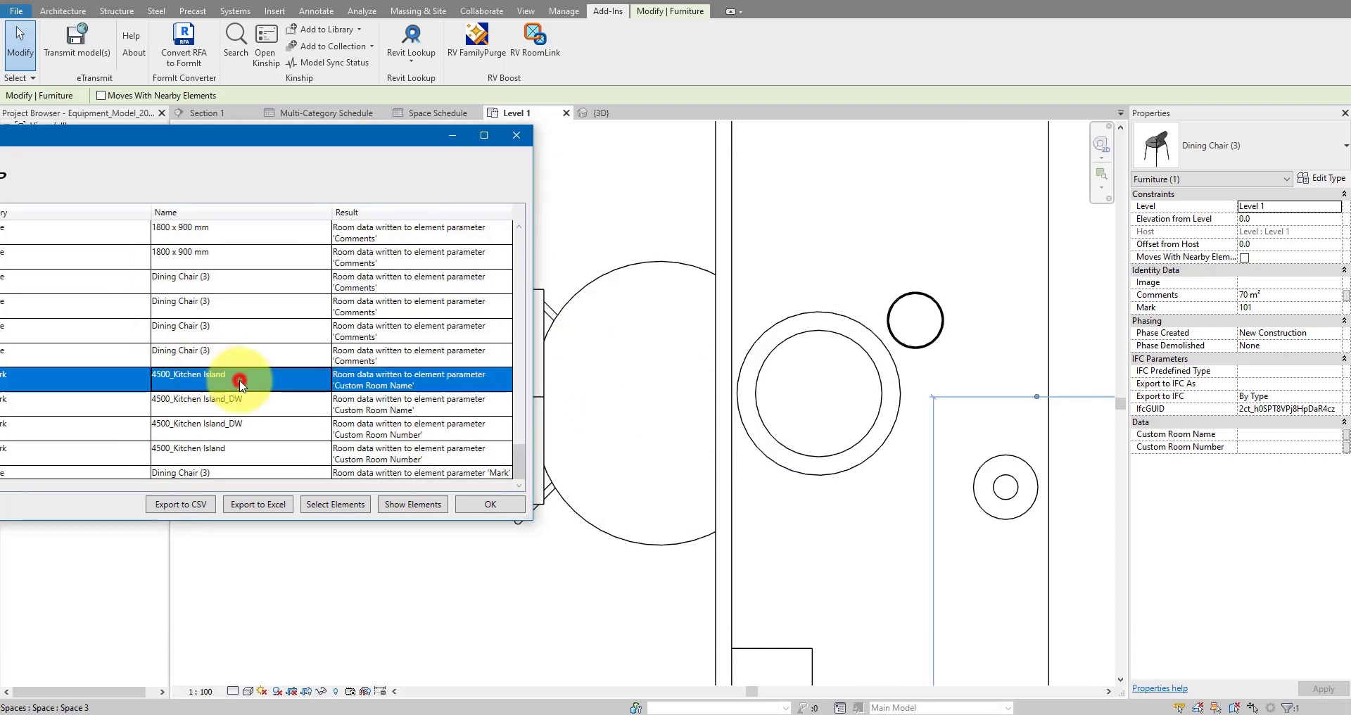
{"action": "left_click", "coordinate": [423, 507]}
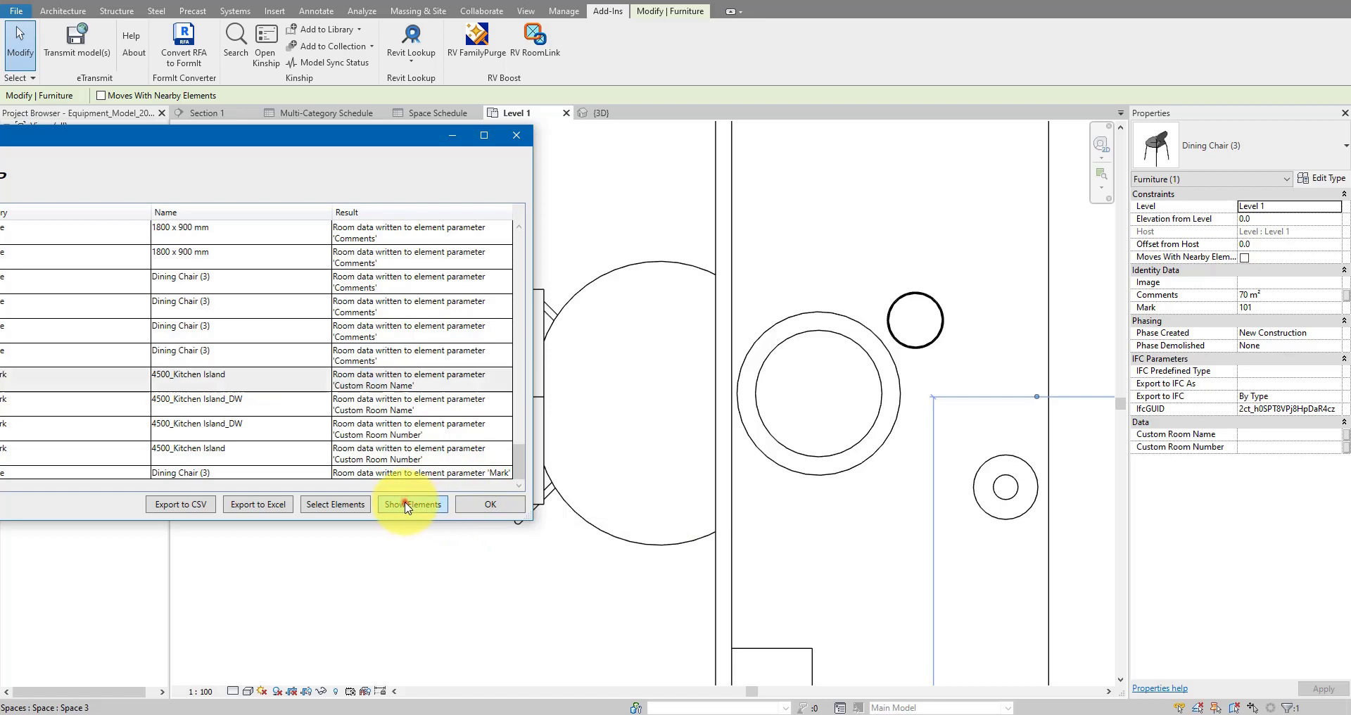
{"action": "left_click", "coordinate": [337, 506]}
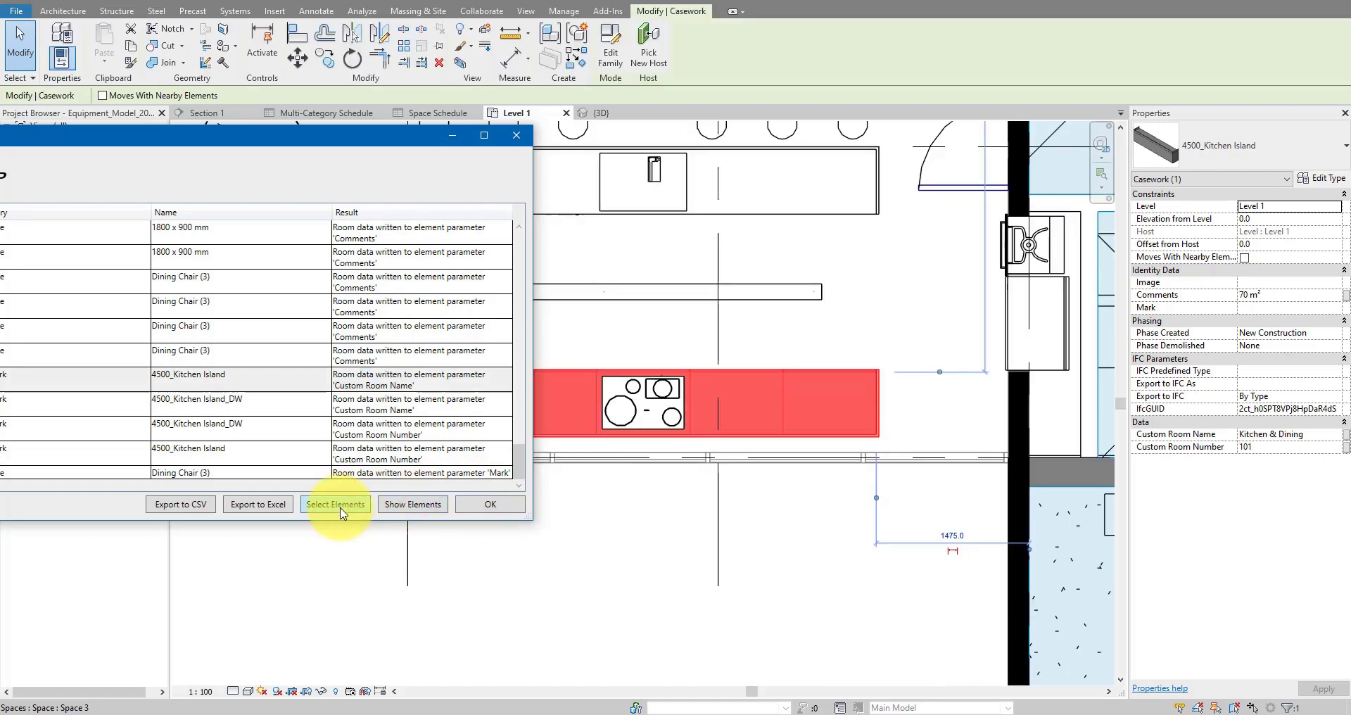
{"action": "middle_click_drag", "start_coordinate": [959, 357], "coordinate": [995, 381]}
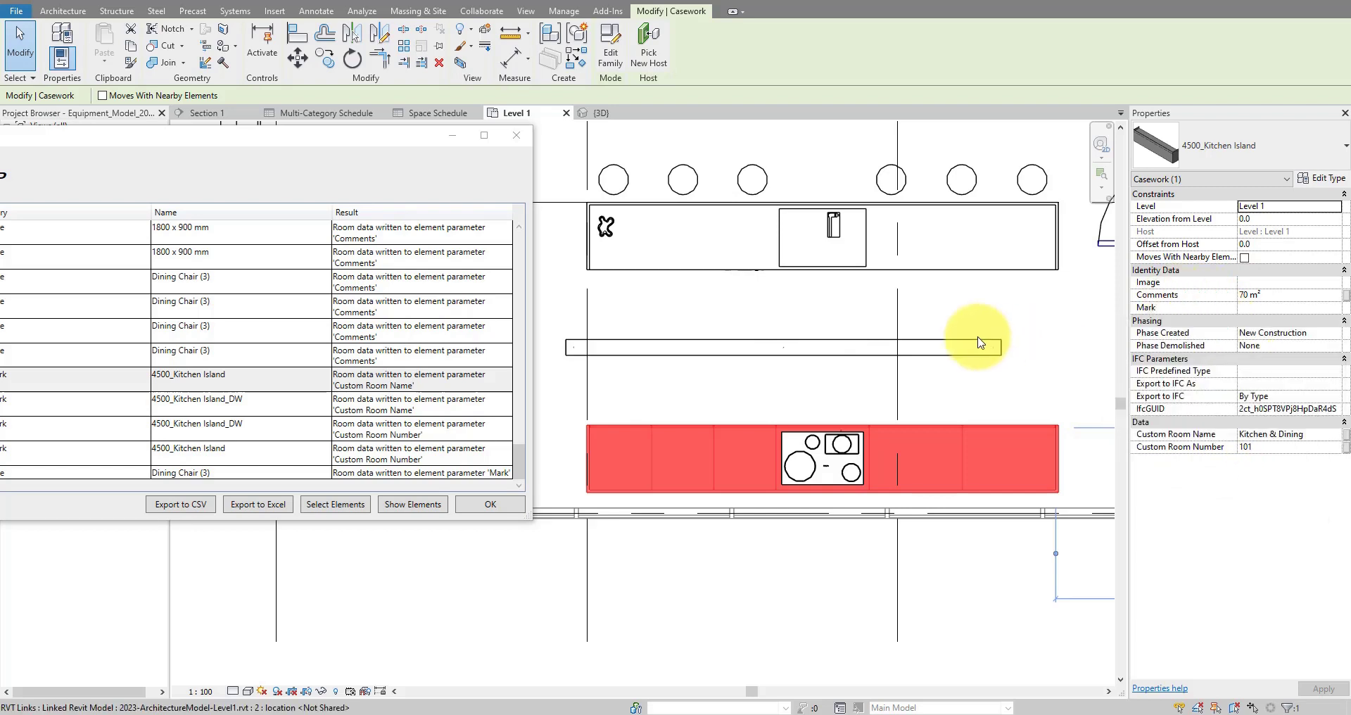
{"action": "left_click_drag", "start_coordinate": [310, 135], "coordinate": [711, 135]}
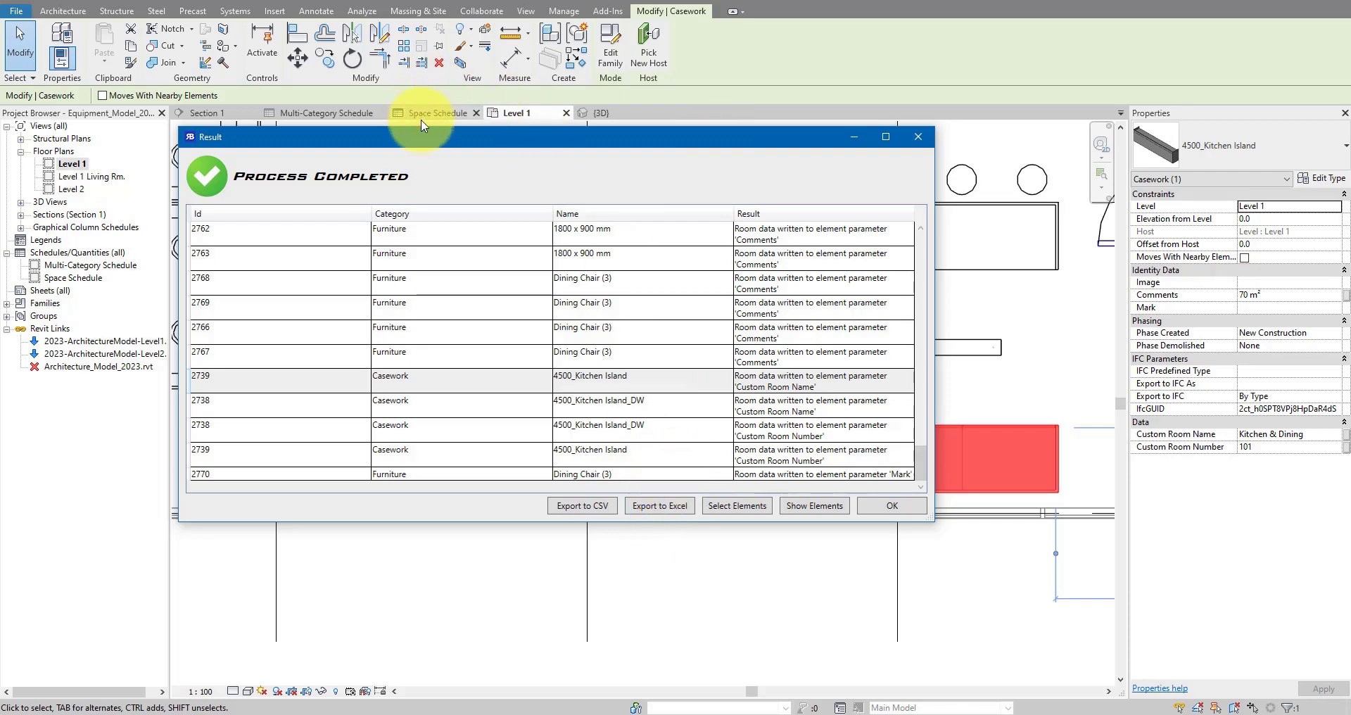
- Close the Result window and switch to the Multi-Category Schedule view
{"action": "left_click", "coordinate": [915, 503]}
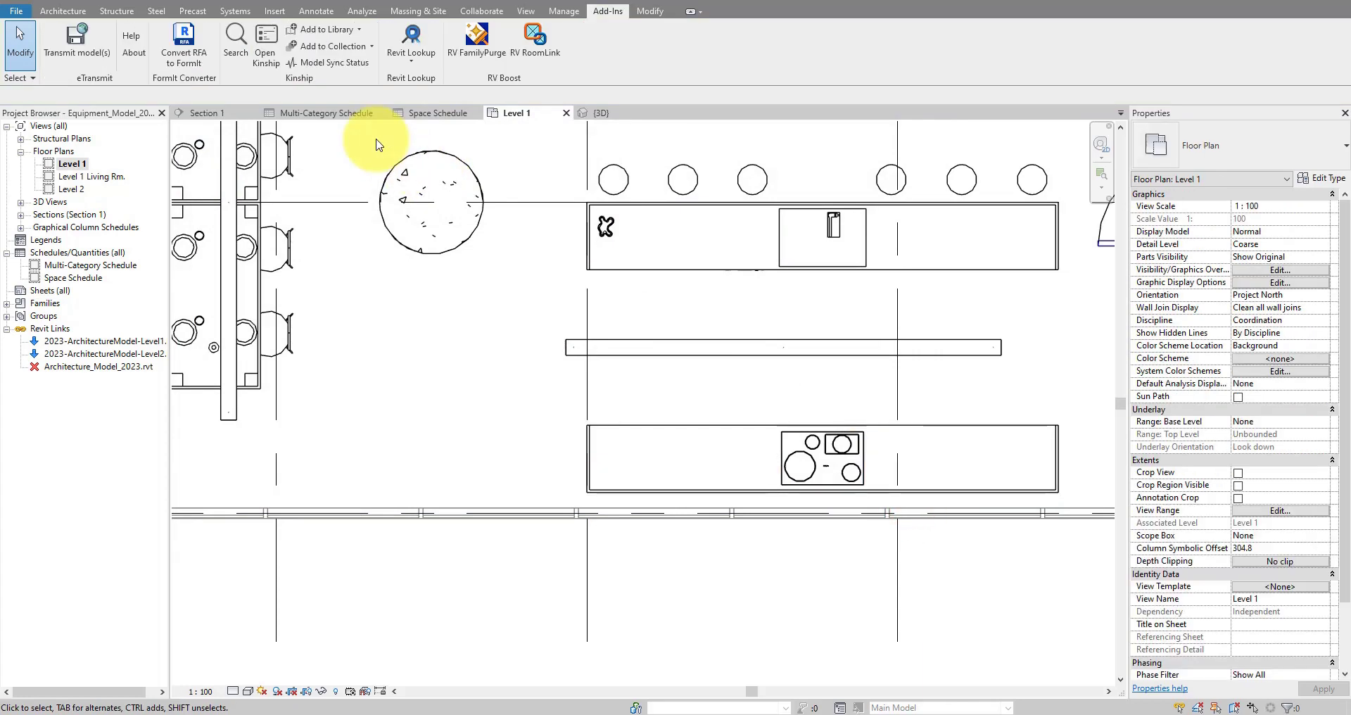
{"action": "left_click", "coordinate": [329, 114]}
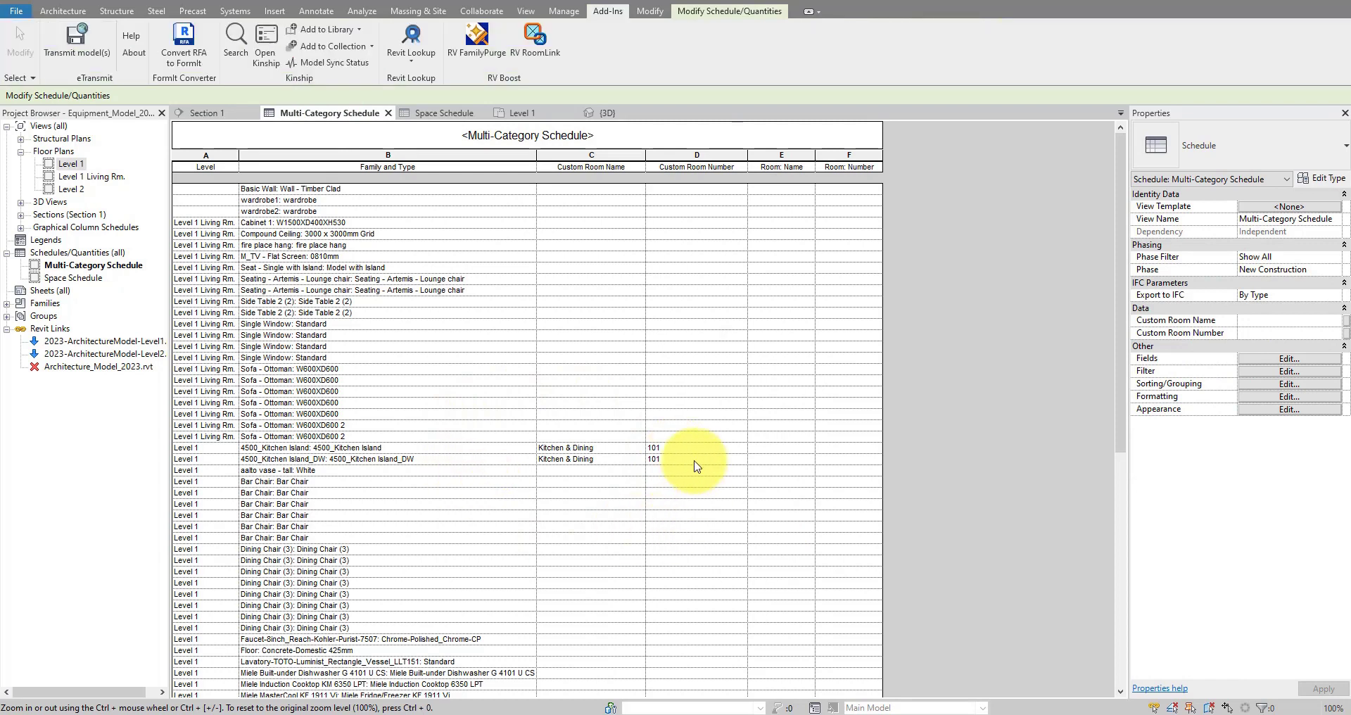
- Reopen RV RoomLink and set both Custom Room Name and Number rows to <All Categories>
{"action": "left_click", "coordinate": [546, 63]}
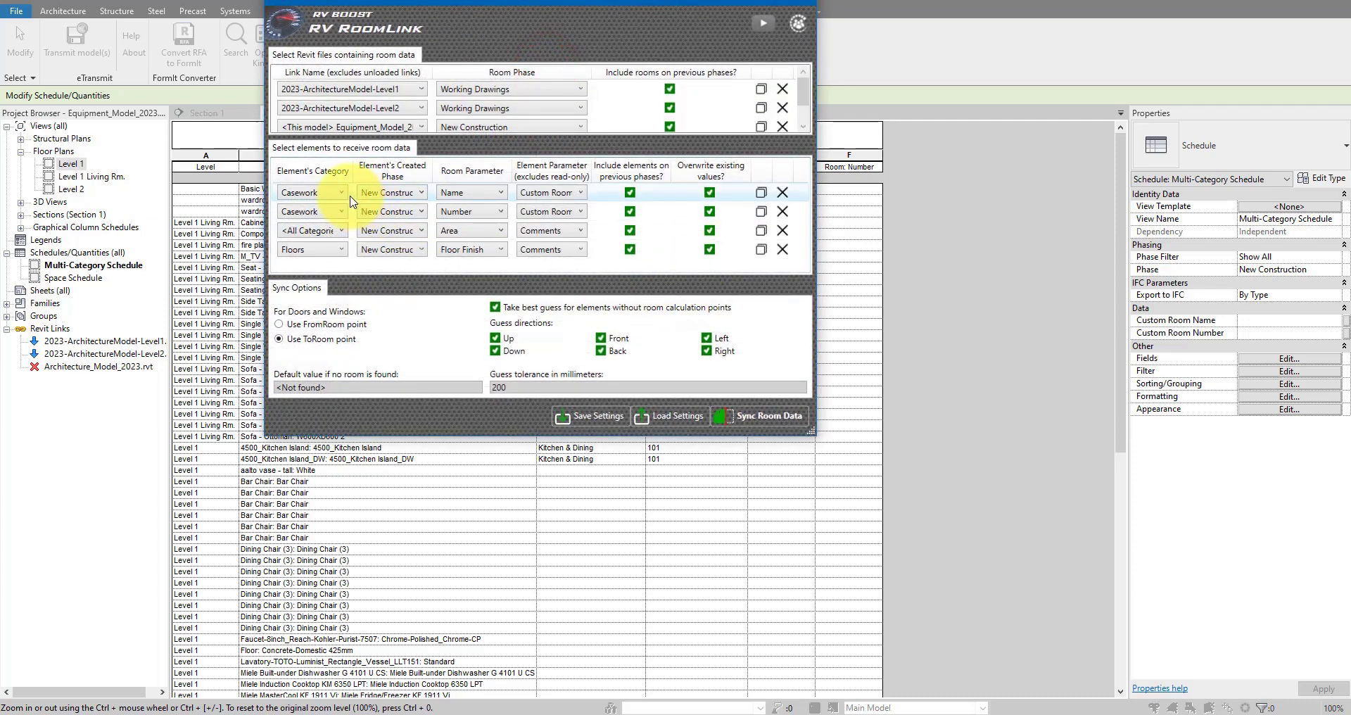
{"action": "left_click", "coordinate": [578, 193]}
{"action": "left_click", "coordinate": [560, 222]}
{"action": "left_click", "coordinate": [577, 211]}
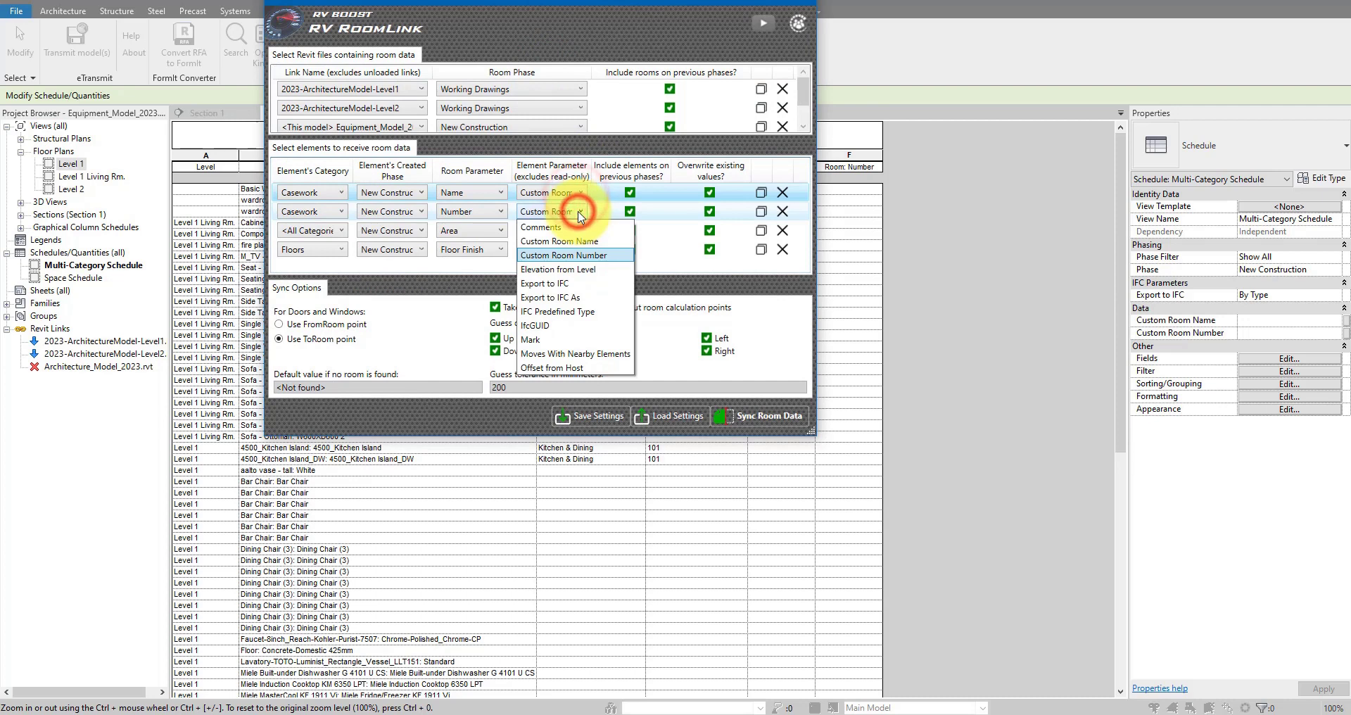
{"action": "left_click", "coordinate": [563, 255]}
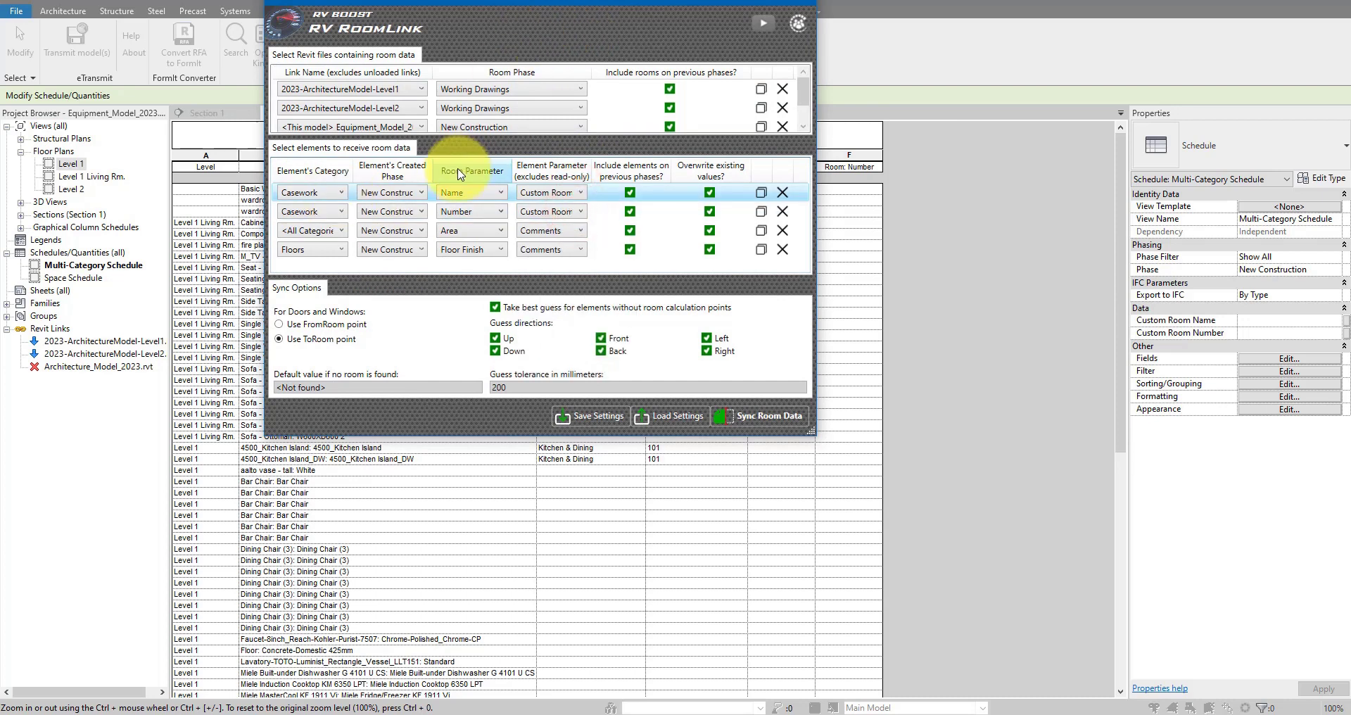
{"action": "left_click", "coordinate": [344, 193]}
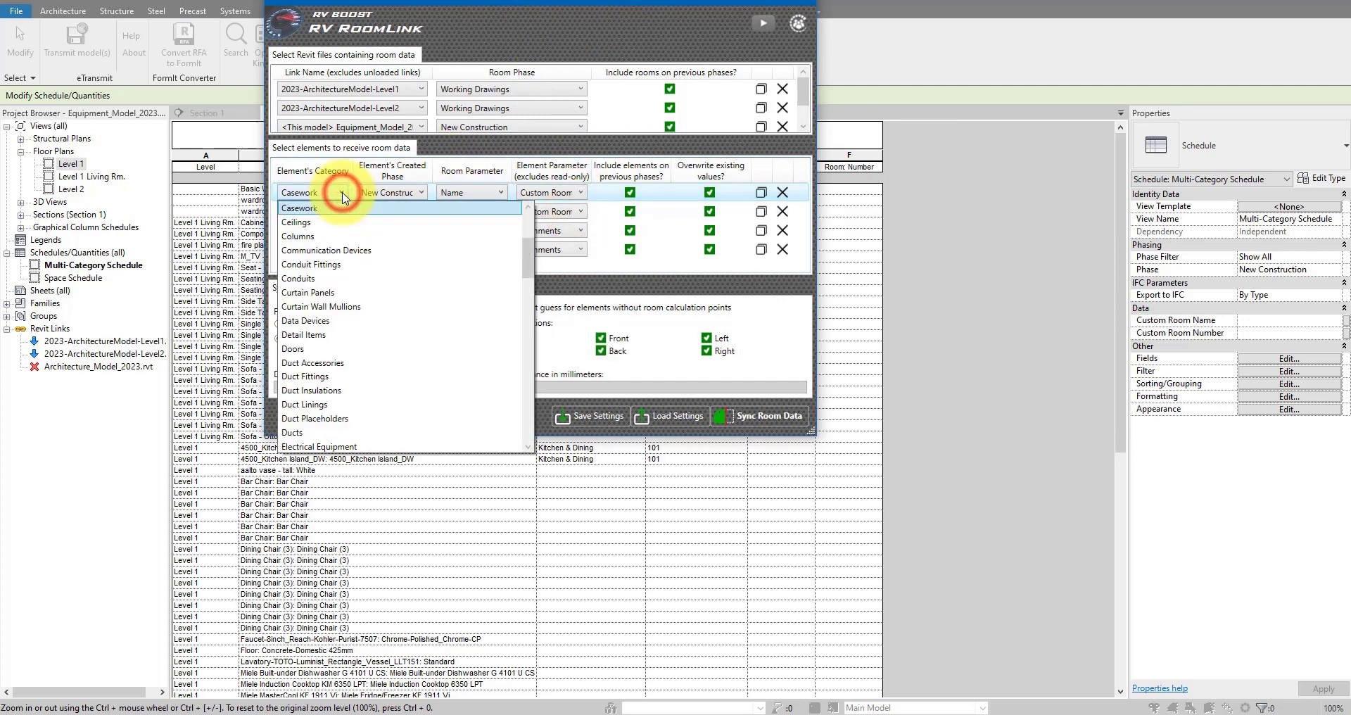
{"action": "scroll", "coordinate": [420, 272], "scroll_direction": "up", "scroll_amount": 4}
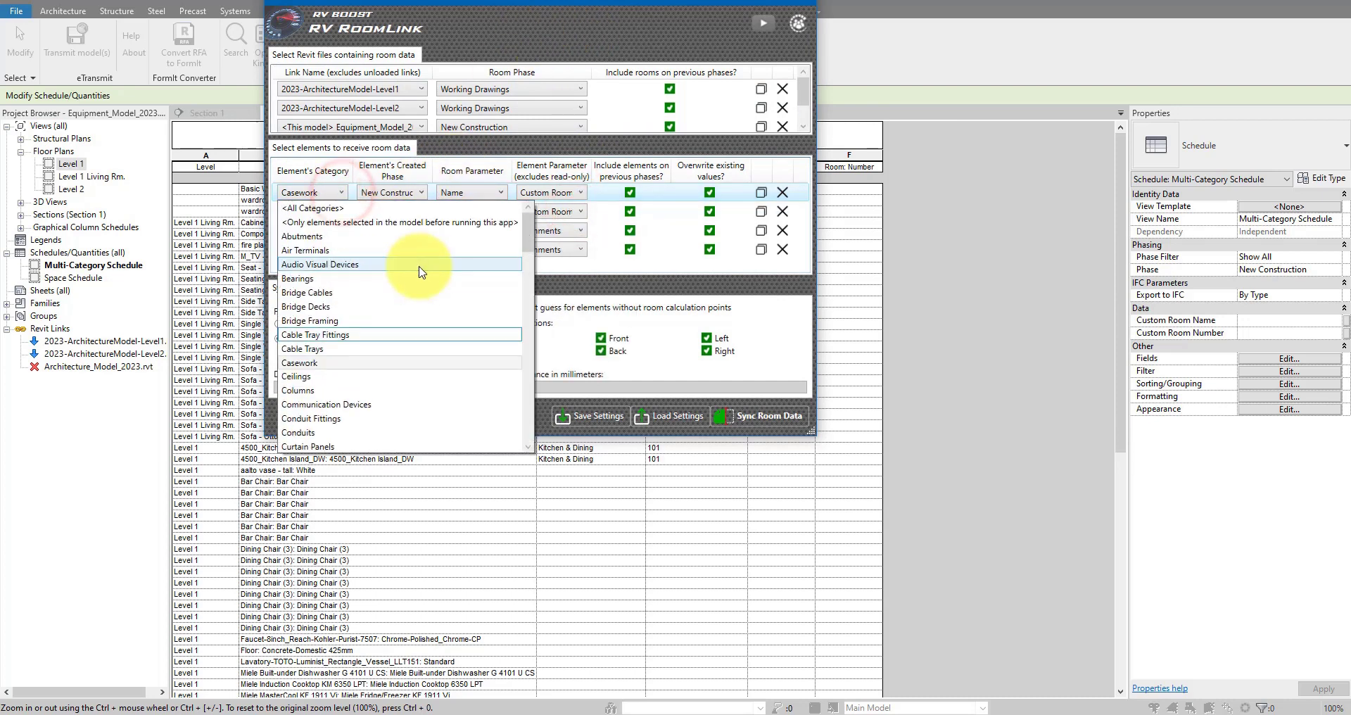
{"action": "left_click", "coordinate": [334, 209]}
{"action": "left_click", "coordinate": [342, 211]}
{"action": "scroll", "coordinate": [342, 248], "scroll_direction": "up", "scroll_amount": 4}
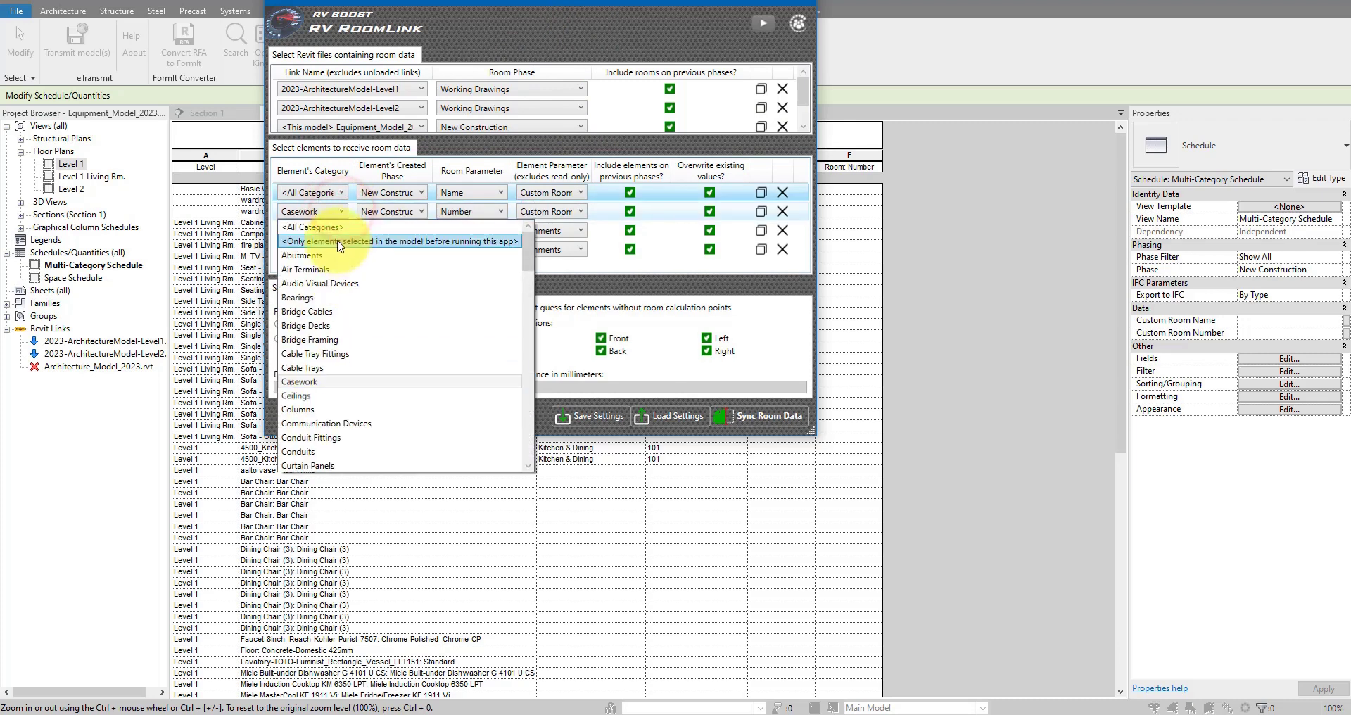
{"action": "left_click", "coordinate": [337, 227]}
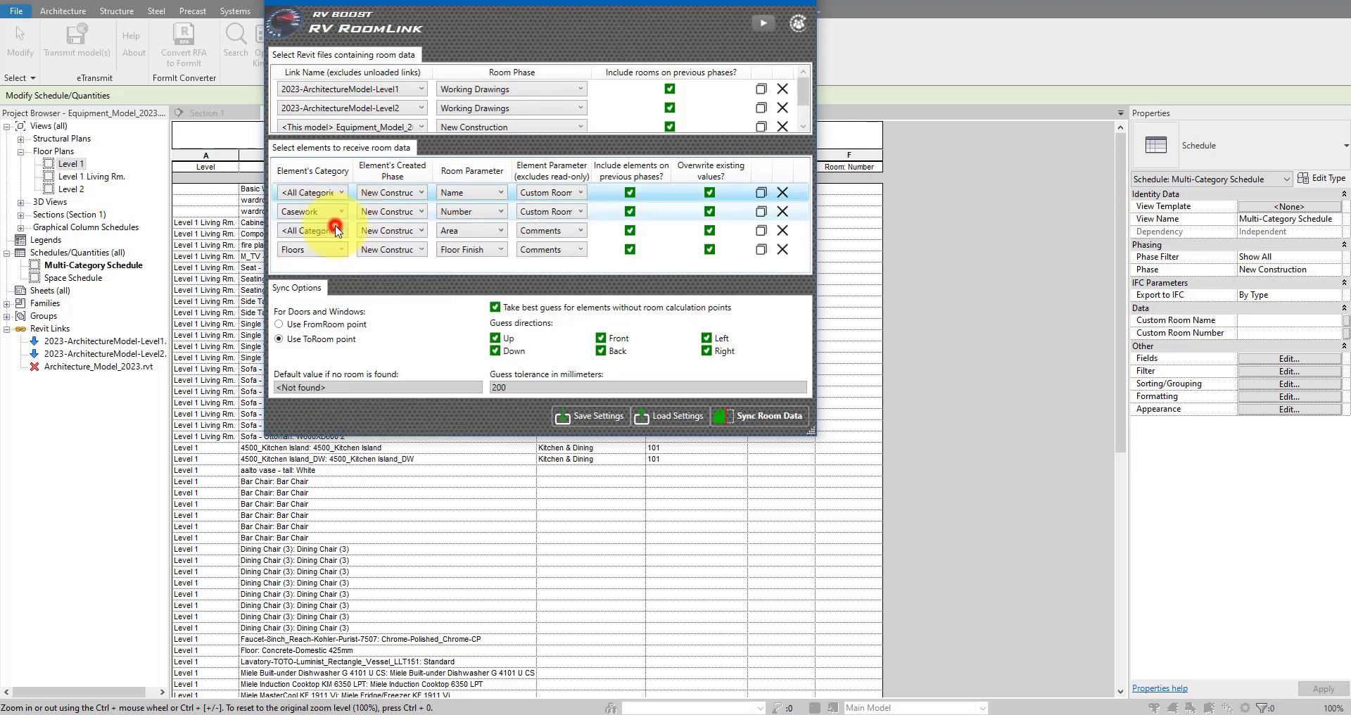
- Re-sync room data and select the schedule rows reporting <Not found>
{"action": "left_click", "coordinate": [753, 416]}
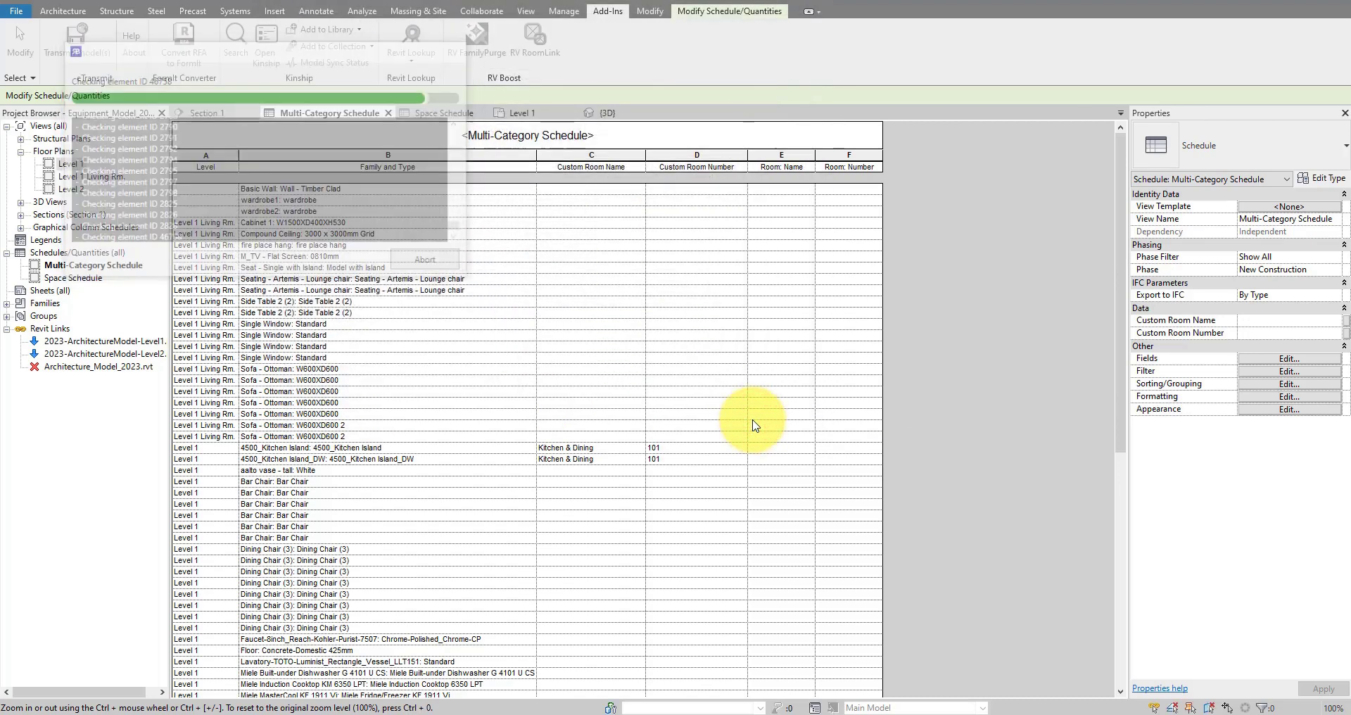
{"action": "left_click", "coordinate": [713, 280]}
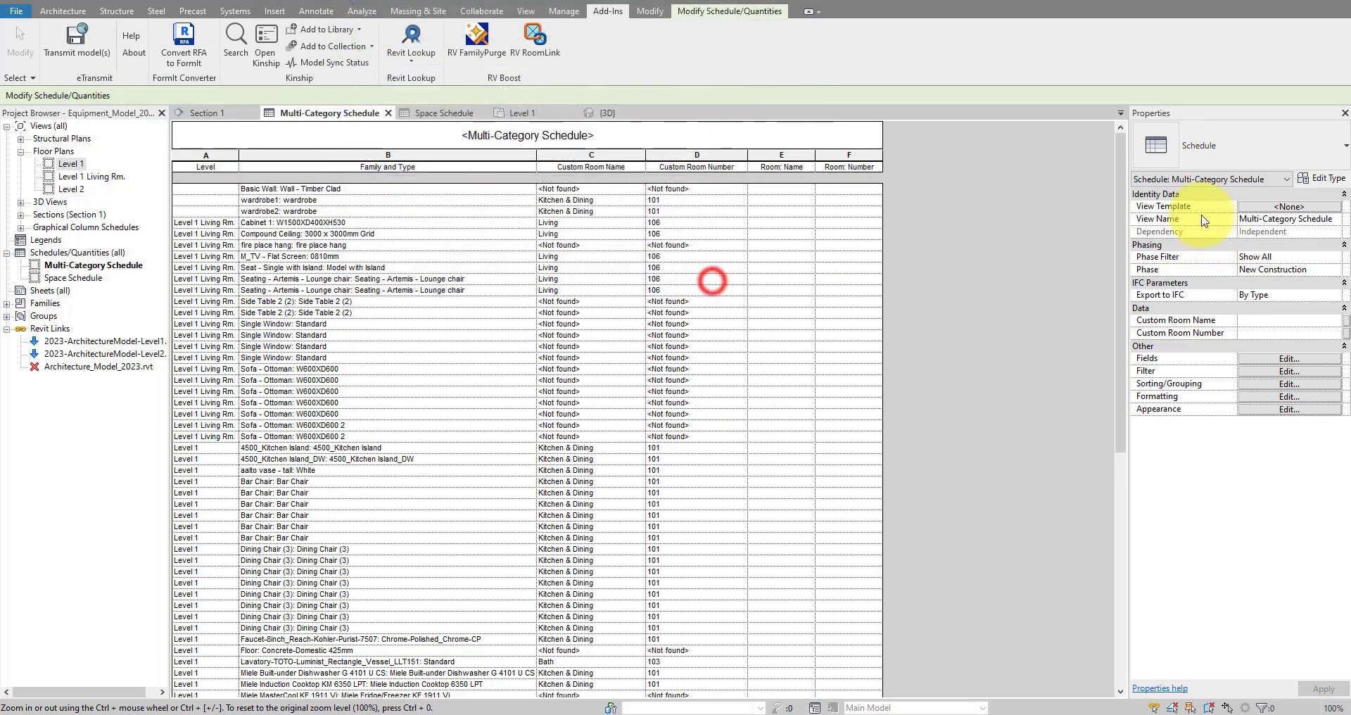
{"action": "left_click_drag", "start_coordinate": [1120, 182], "coordinate": [1119, 475]}
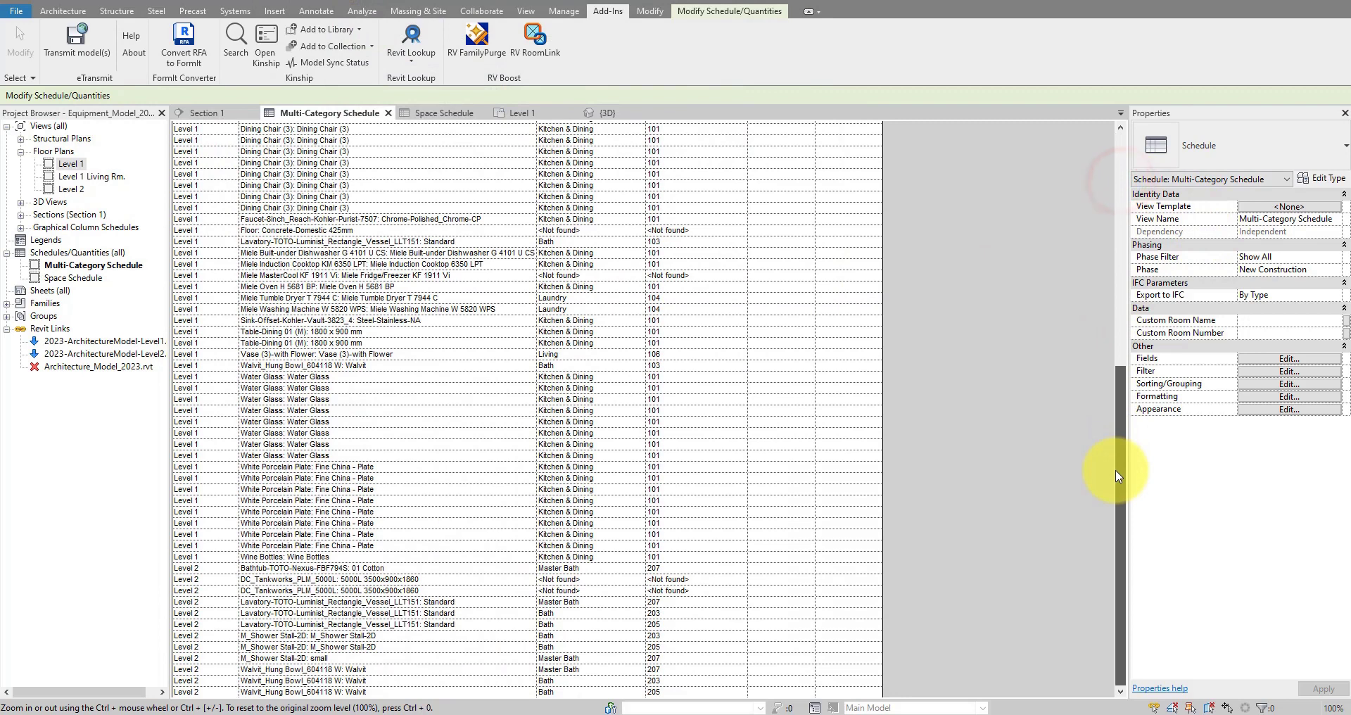
{"action": "left_click_drag", "start_coordinate": [1119, 401], "coordinate": [1109, 113]}
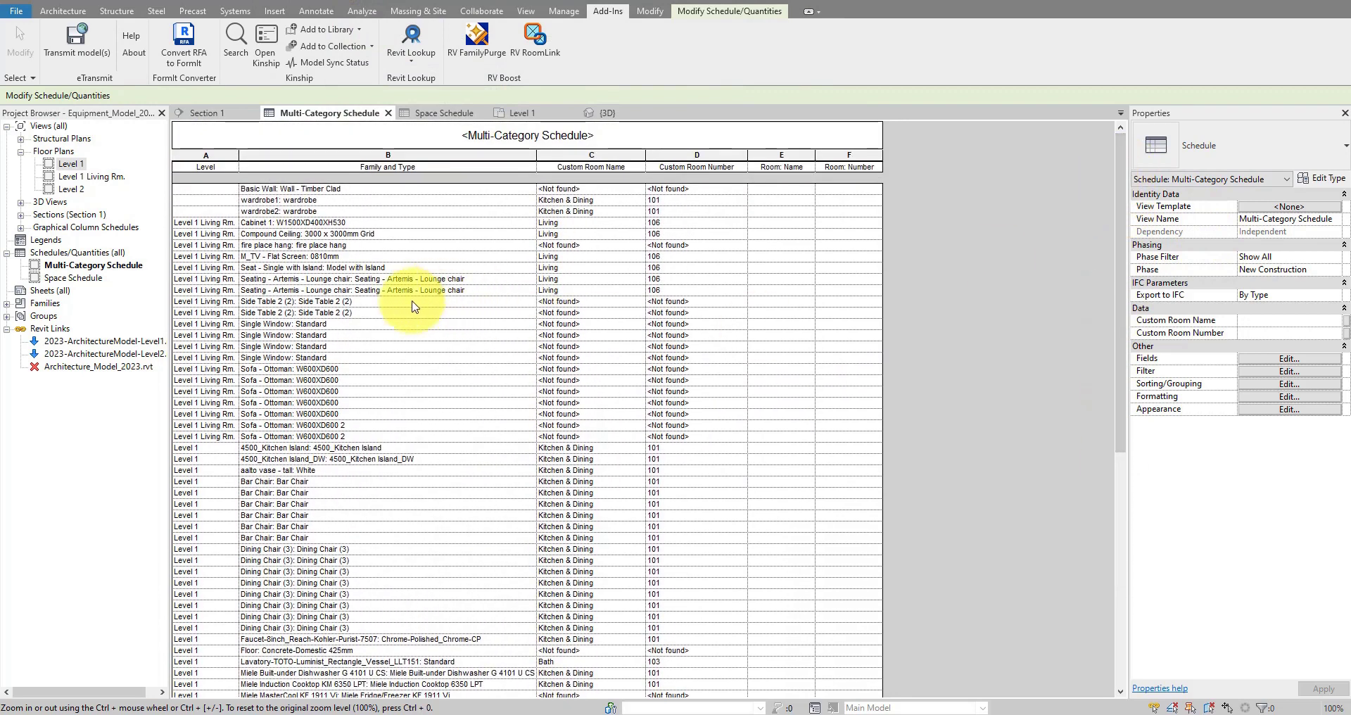
{"action": "left_click", "coordinate": [411, 301]}
{"action": "left_click_drag", "start_coordinate": [415, 309], "coordinate": [666, 437]}
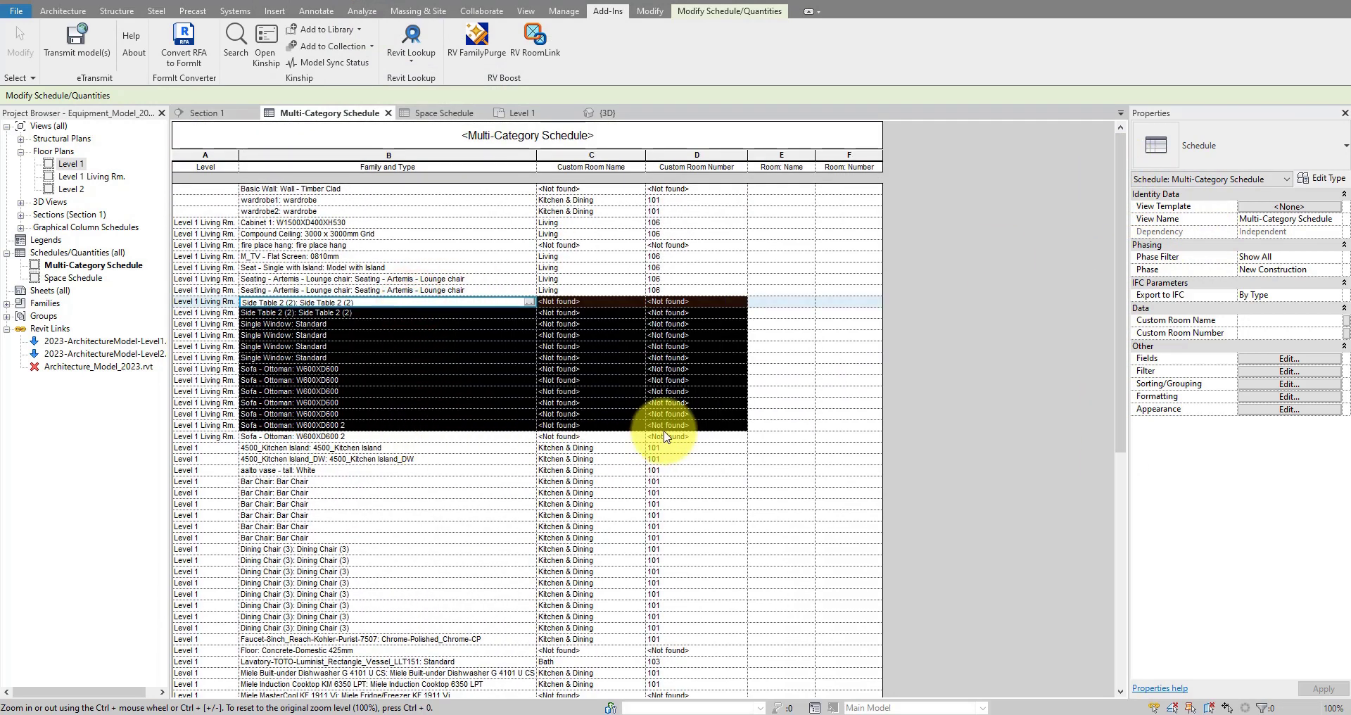
- Draw a section through the Level 1 plan and open the new Section 2 view
{"action": "double_click", "coordinate": [71, 163]}
{"action": "scroll", "coordinate": [671, 323], "scroll_direction": "down", "scroll_amount": 5}
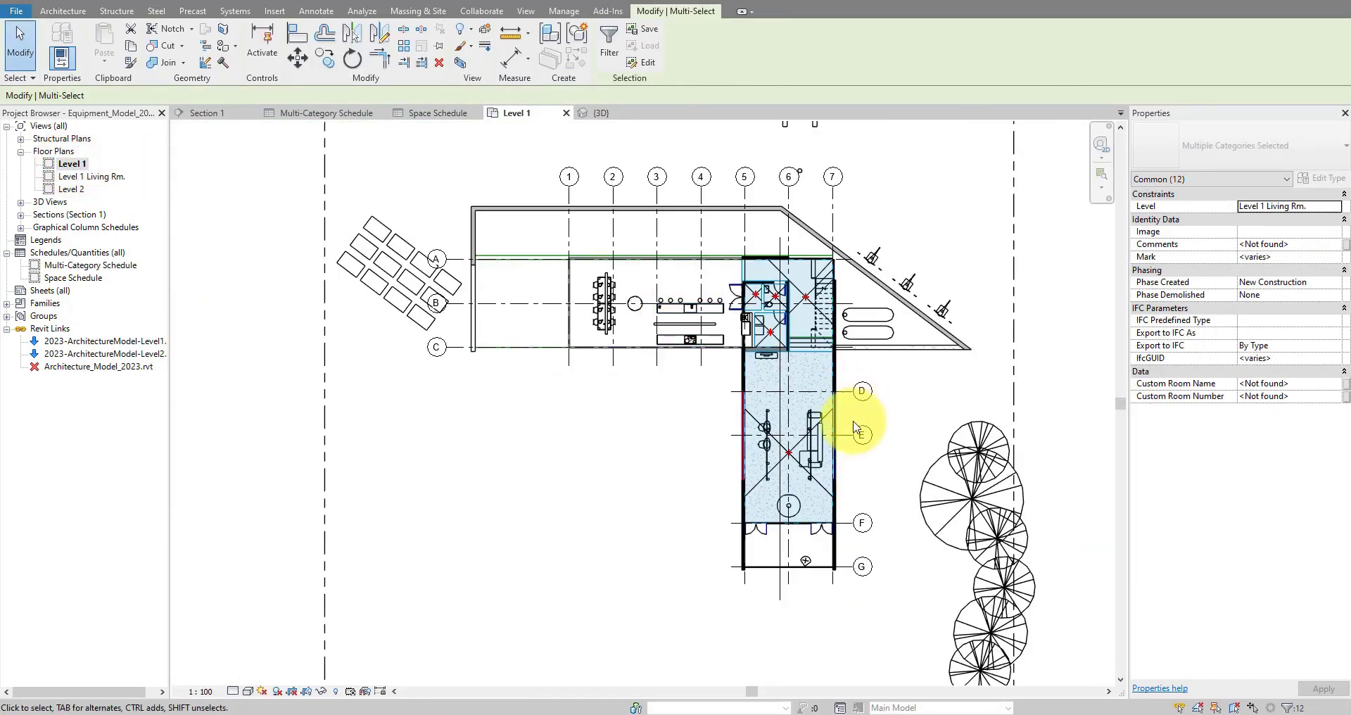
{"action": "left_click", "coordinate": [316, 2]}
{"action": "left_click", "coordinate": [757, 229]}
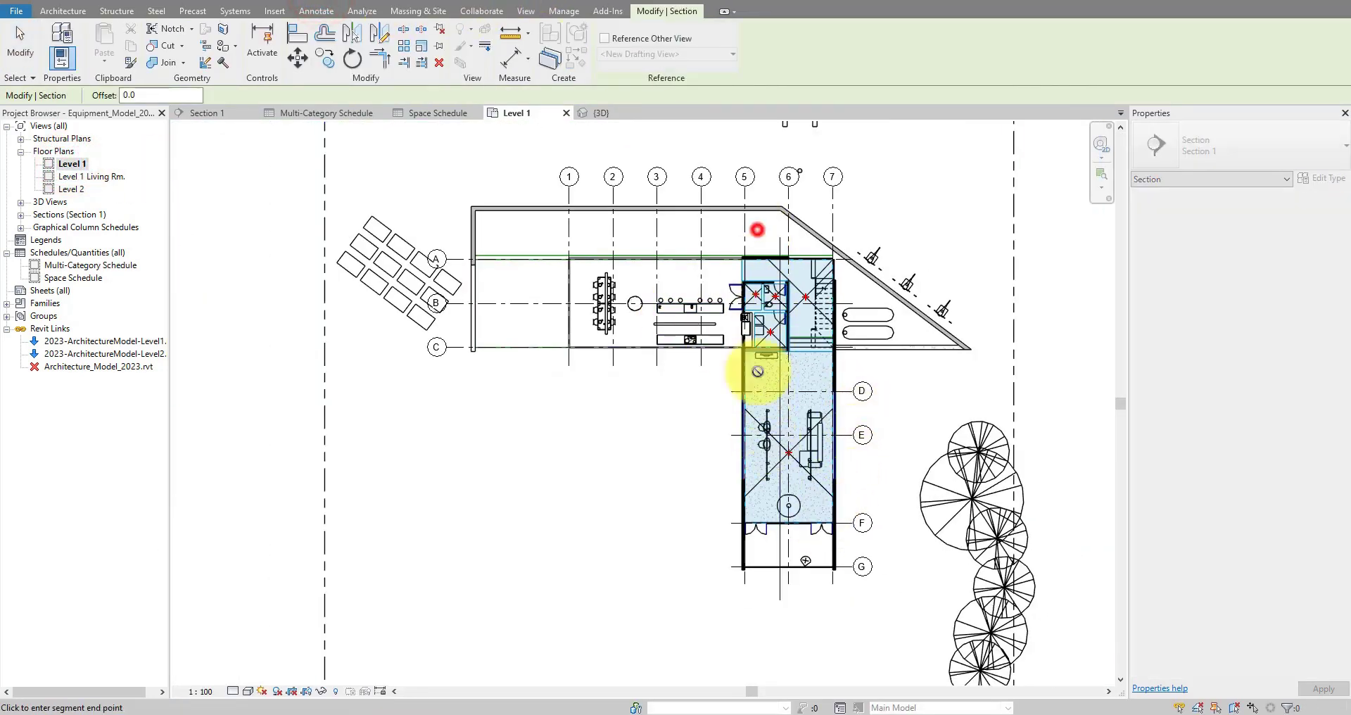
{"action": "left_click", "coordinate": [759, 606]}
{"action": "right_click", "coordinate": [757, 609]}
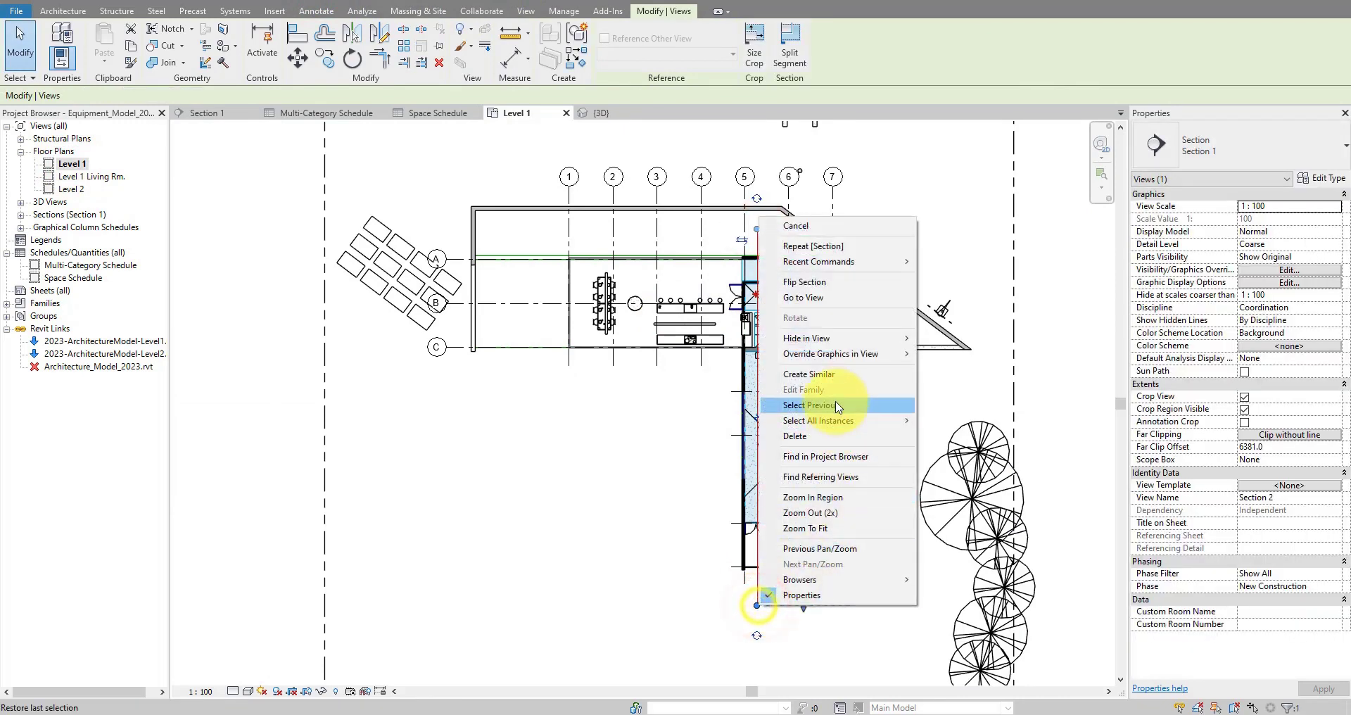
{"action": "left_click", "coordinate": [825, 299]}
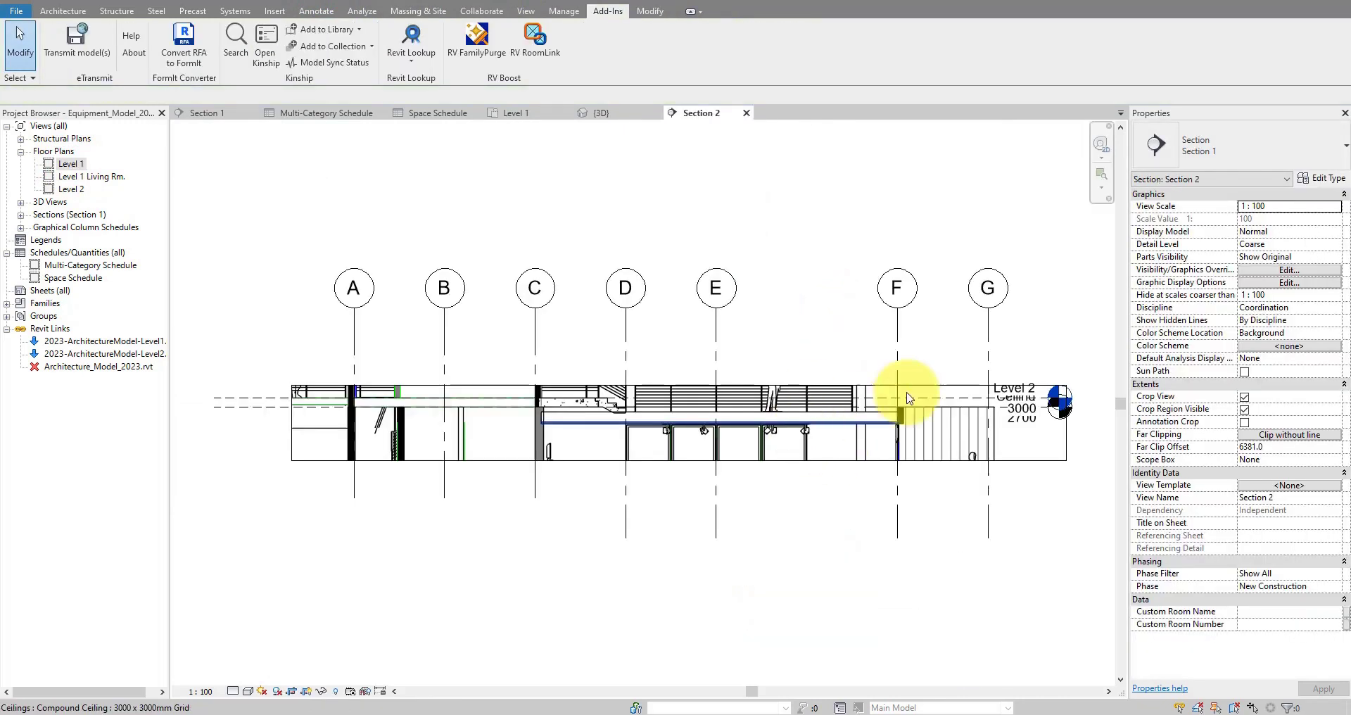
- Turn off Crop View and enable the Rooms Color Fill subcategory in Visibility/Graphics
{"action": "left_click", "coordinate": [1245, 398]}
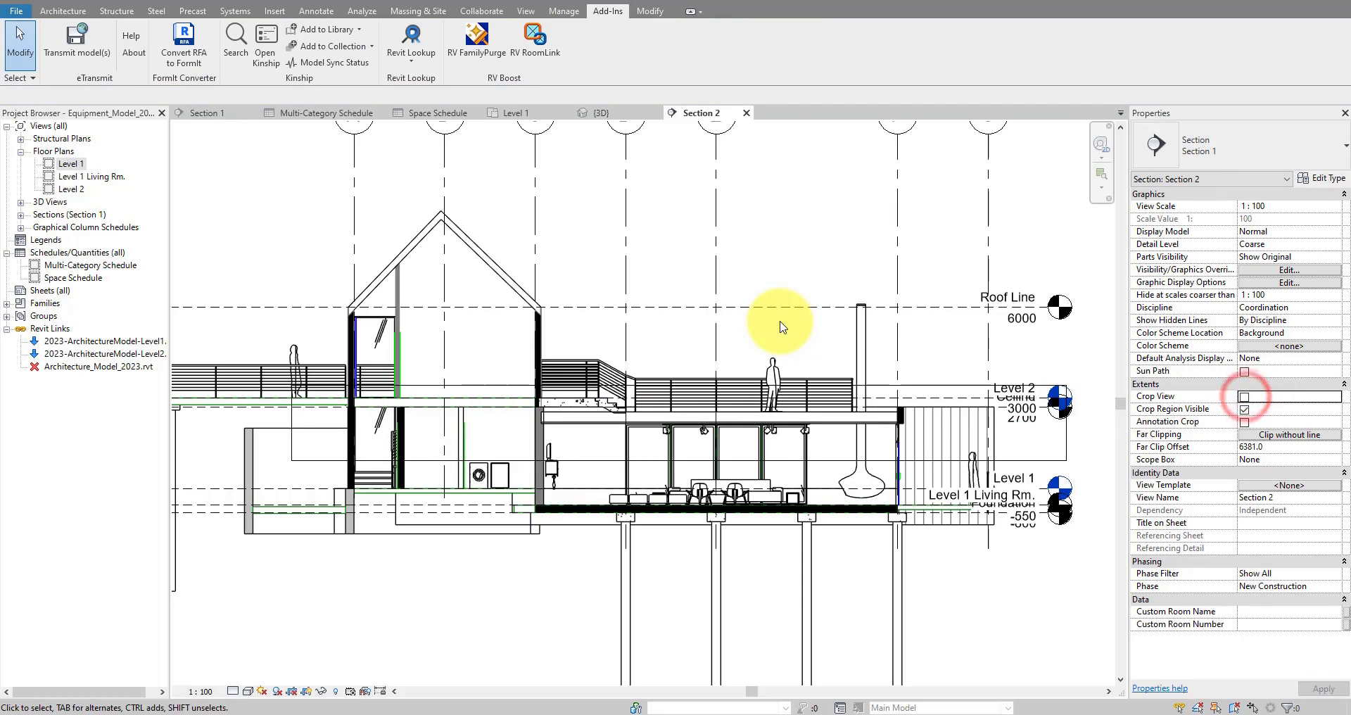
{"action": "left_click", "coordinate": [774, 324]}
{"action": "key", "text": "v"}
{"action": "key", "text": "v"}
{"action": "key", "text": "r"}
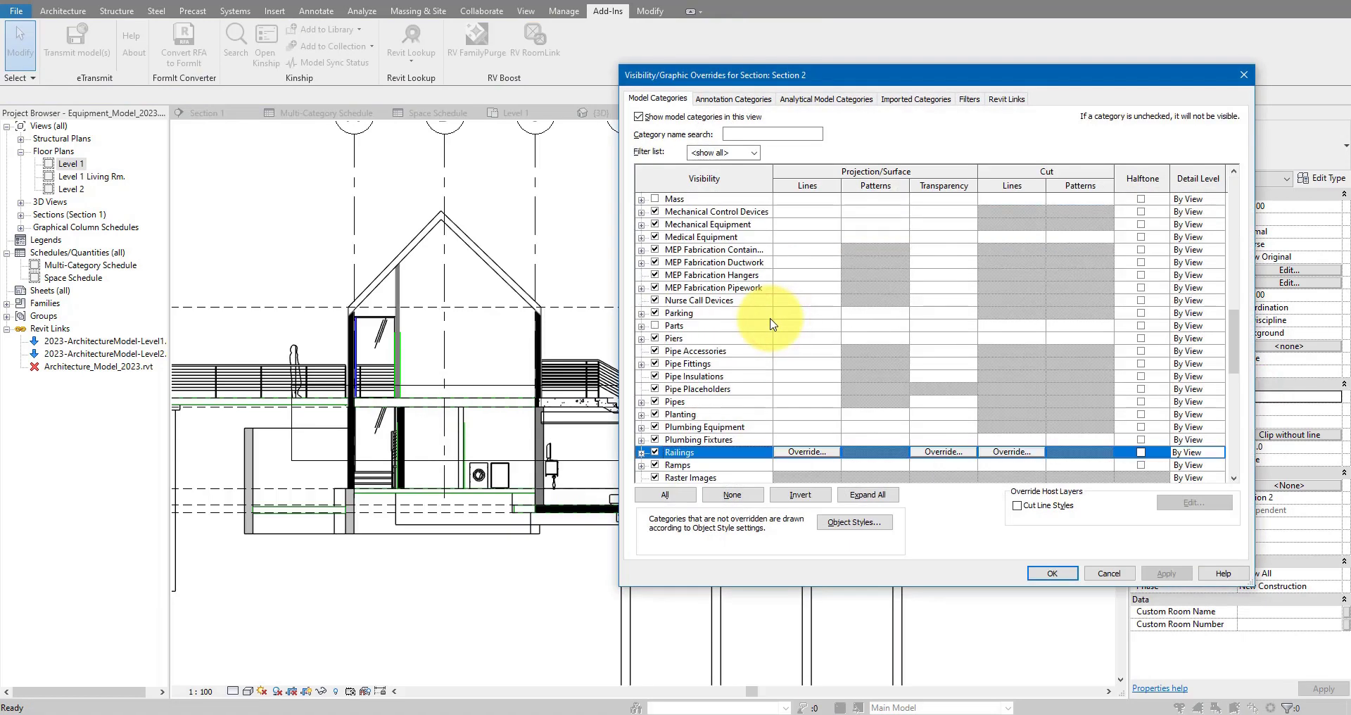
{"action": "key", "text": "Down"}
{"action": "key", "text": "Down"}
{"action": "key", "text": "Down"}
{"action": "key", "text": "Down"}
{"action": "key", "text": "Down"}
{"action": "key", "text": "Right"}
{"action": "key", "text": "Down"}
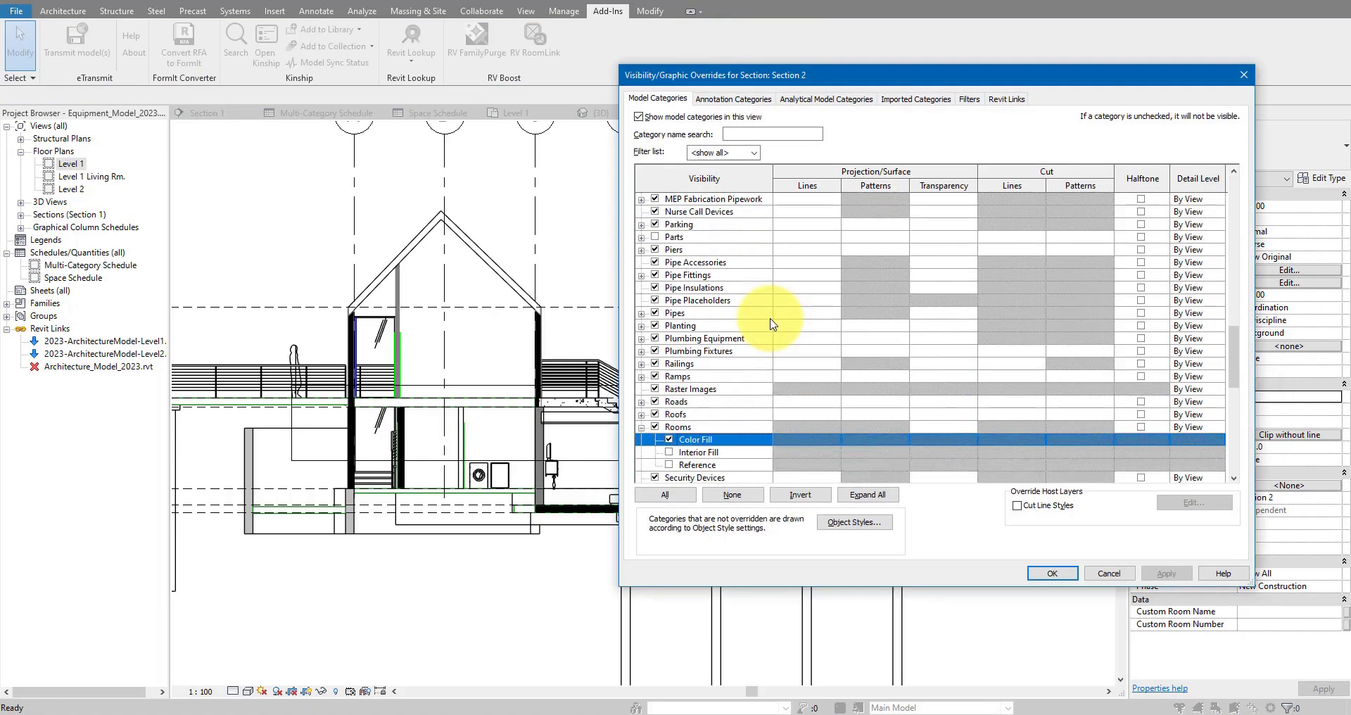
{"action": "key", "text": "Down"}
{"action": "left_click", "coordinate": [1048, 574]}
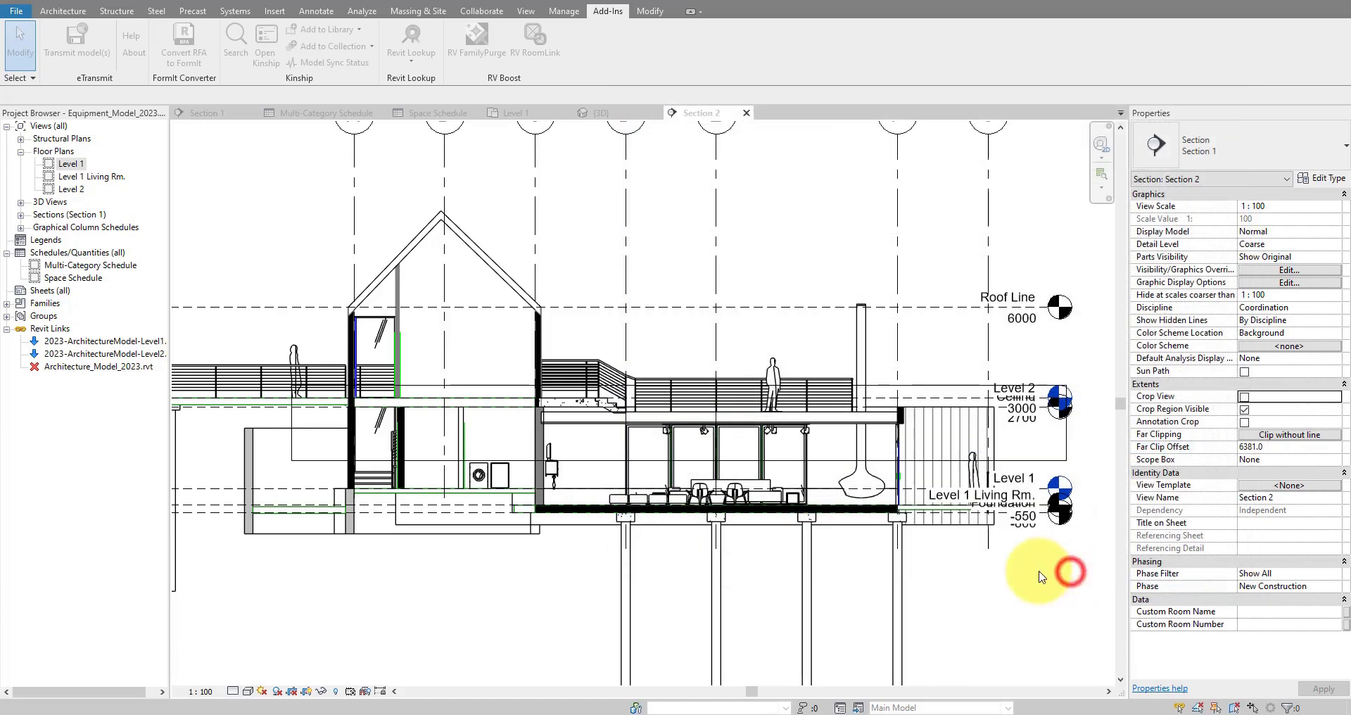
{"action": "scroll", "coordinate": [808, 497], "scroll_direction": "up", "scroll_amount": 3}
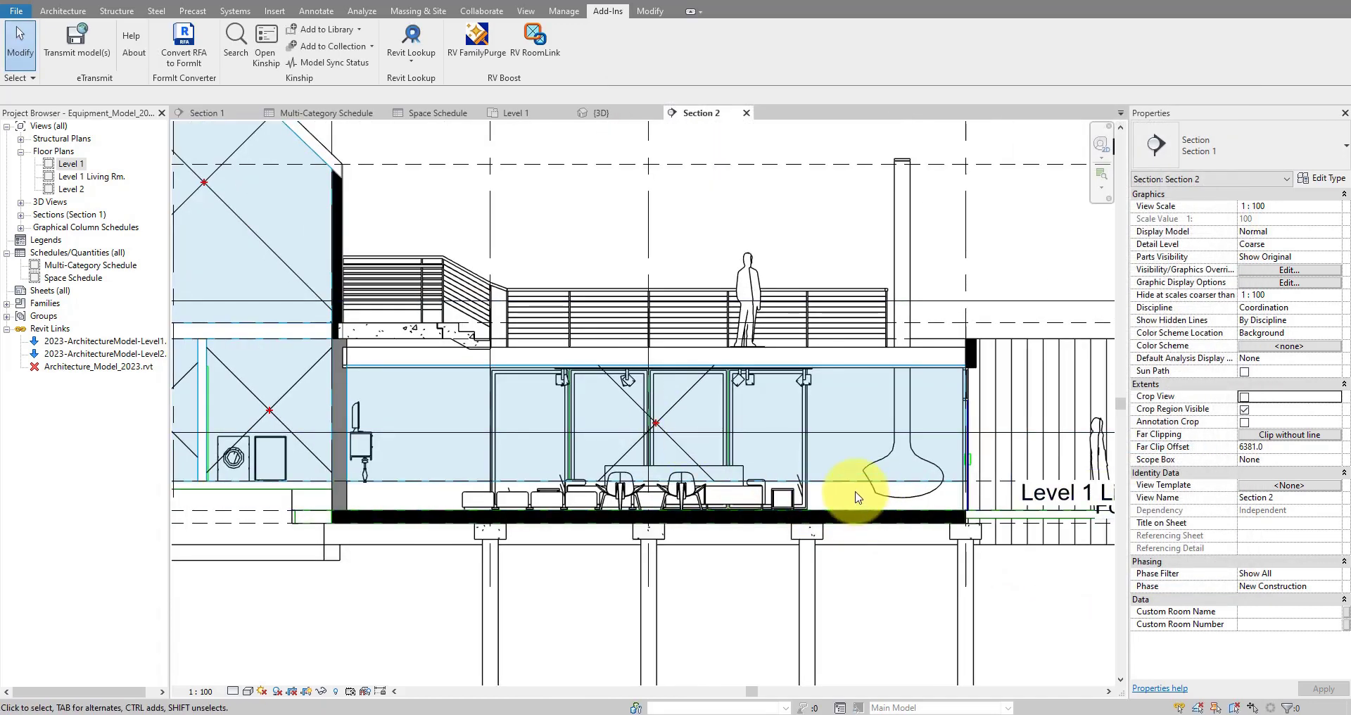
{"action": "scroll", "coordinate": [856, 496], "scroll_direction": "up", "scroll_amount": 2}
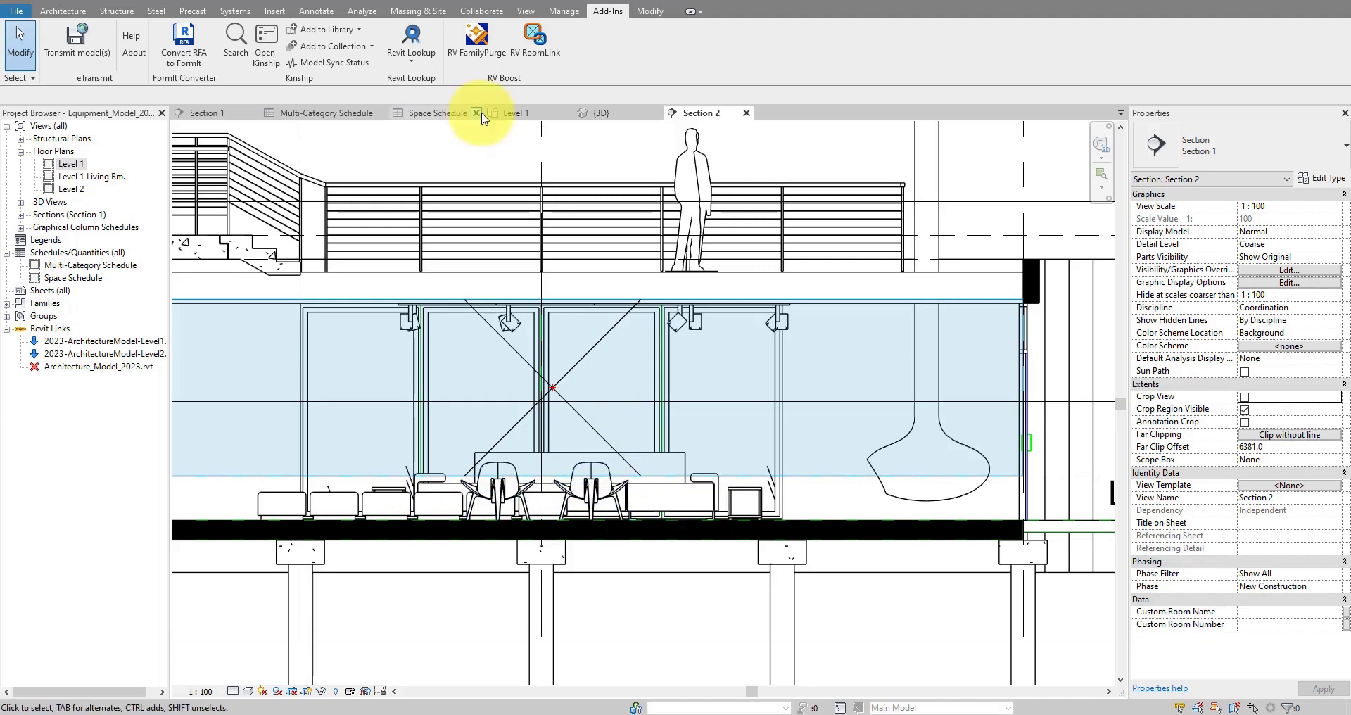
- Run RV RoomLink's Sync Room Data on the Multi-Category Schedule so Side Table and Sofa rows read Living, 106
{"action": "left_click", "coordinate": [343, 114]}
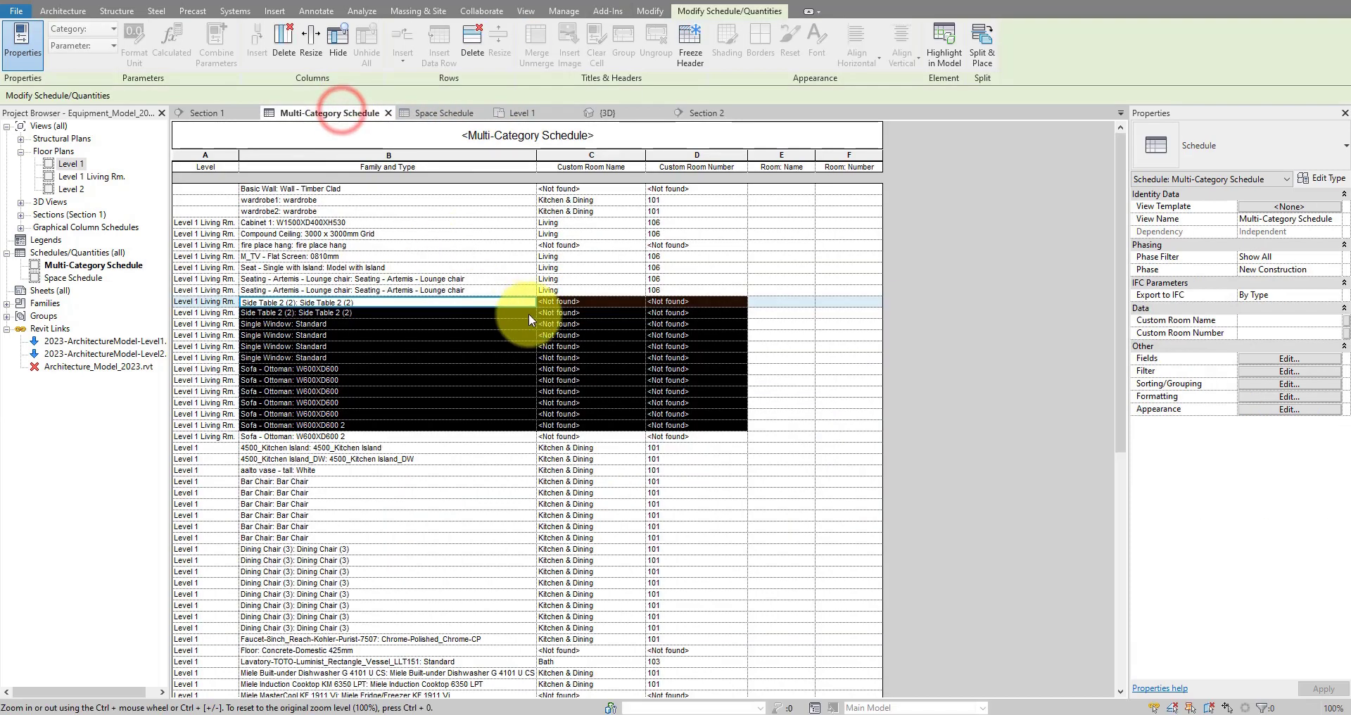
{"action": "left_click", "coordinate": [602, 14]}
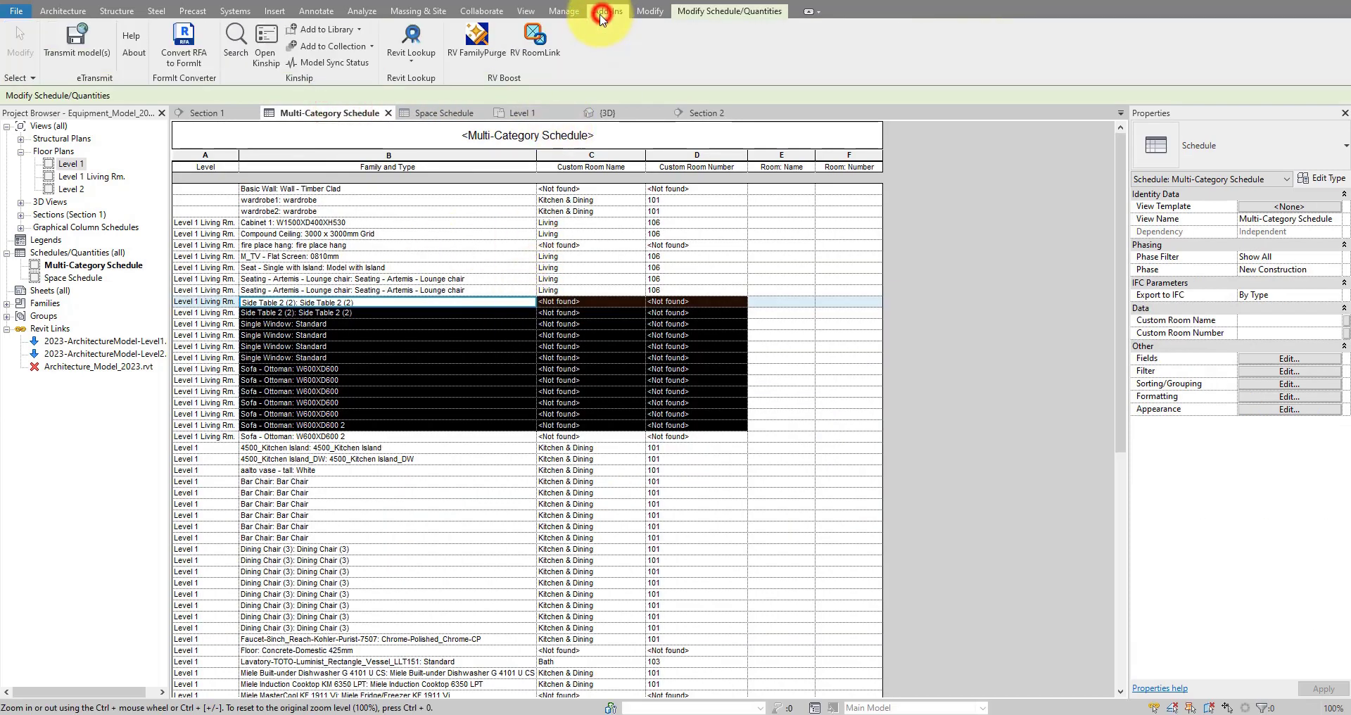
{"action": "left_click", "coordinate": [533, 35]}
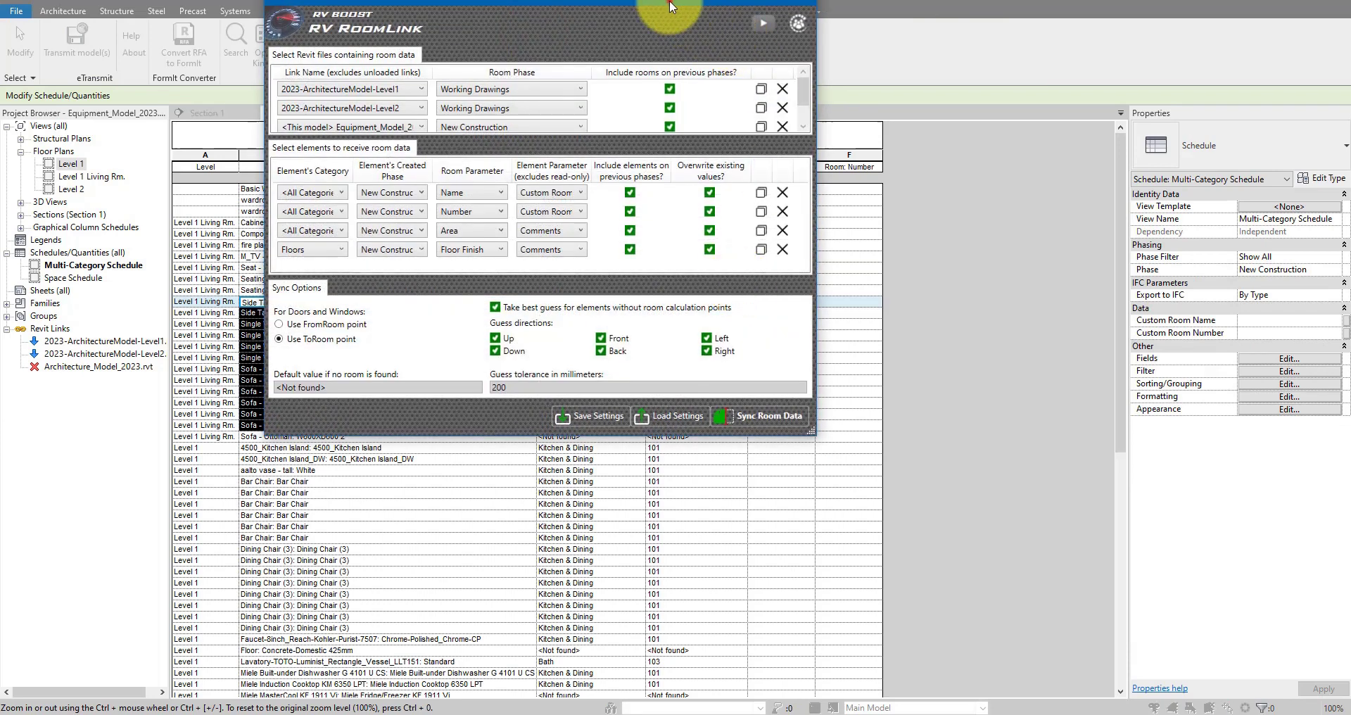
{"action": "left_click_drag", "start_coordinate": [670, 6], "coordinate": [1111, 125]}
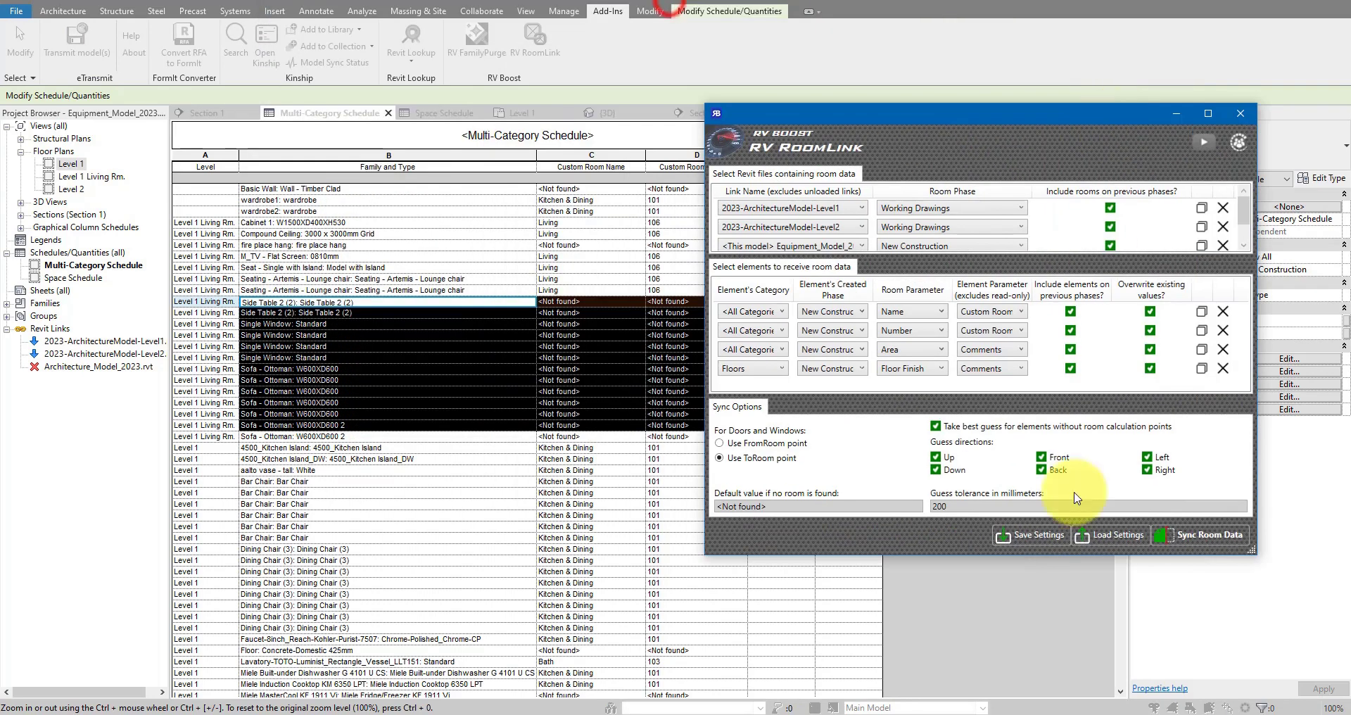
{"action": "left_click", "coordinate": [940, 508]}
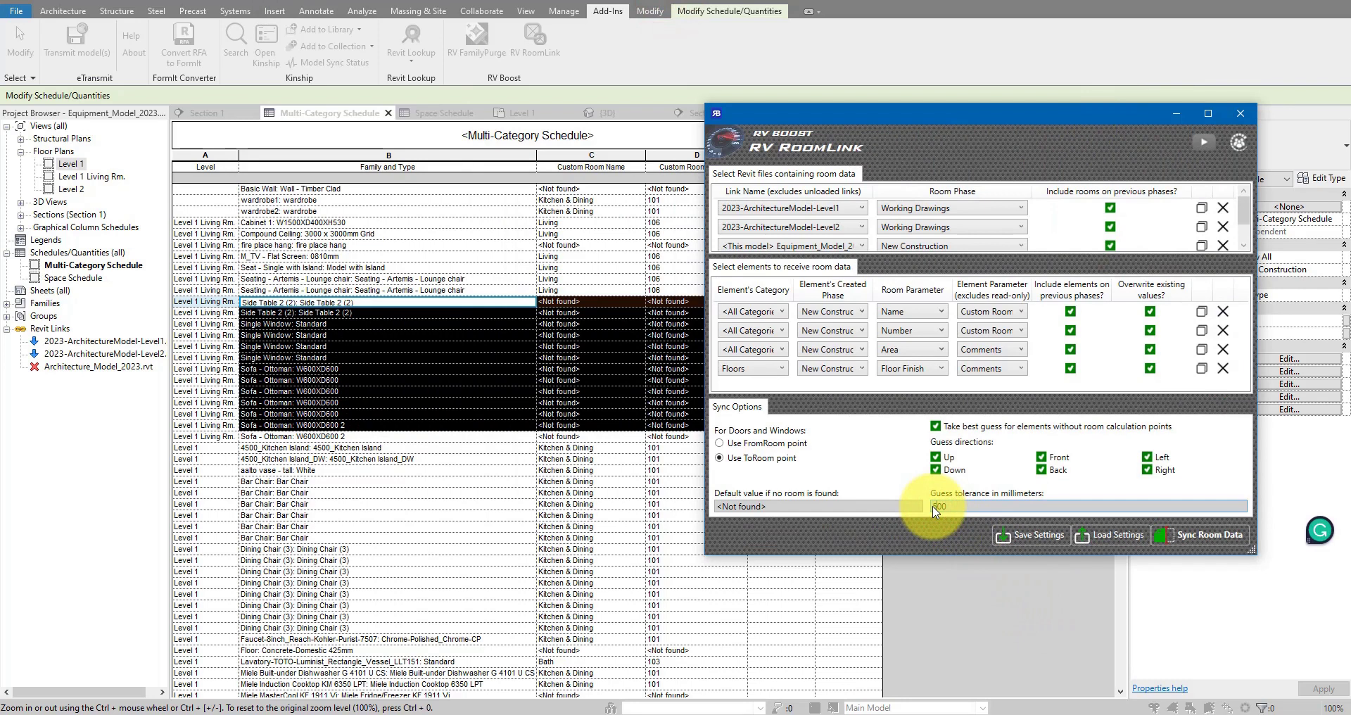
{"action": "left_click", "coordinate": [1213, 536]}
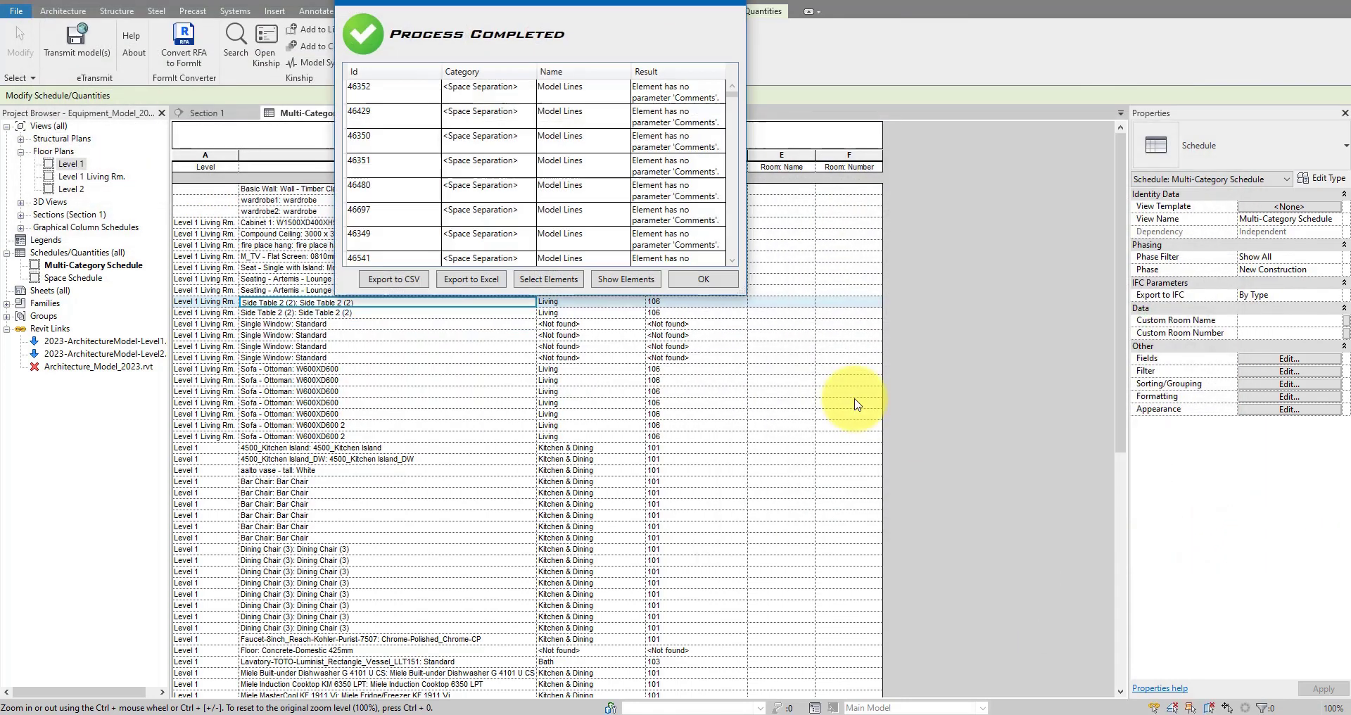
- Dismiss the sync report and select the Sofa - Ottoman room name and number cells
{"action": "left_click", "coordinate": [709, 278]}
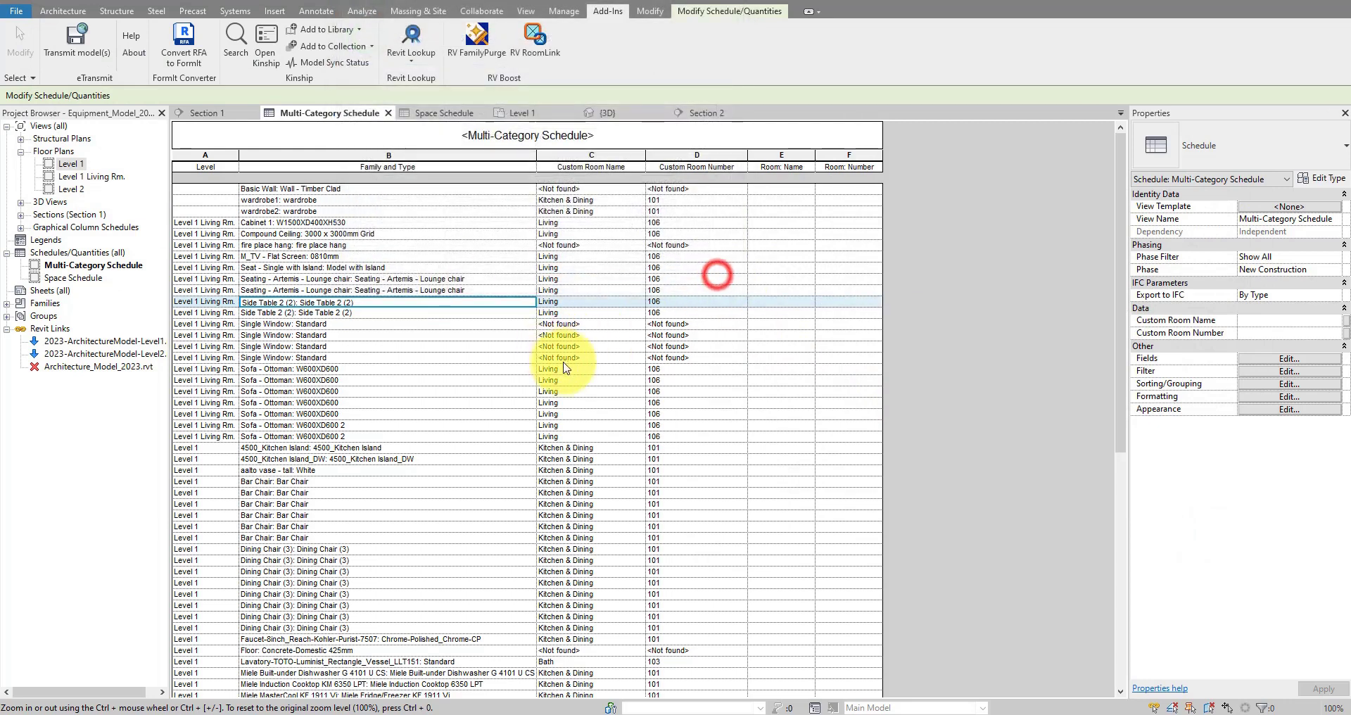
{"action": "left_click_drag", "start_coordinate": [568, 372], "coordinate": [669, 435]}
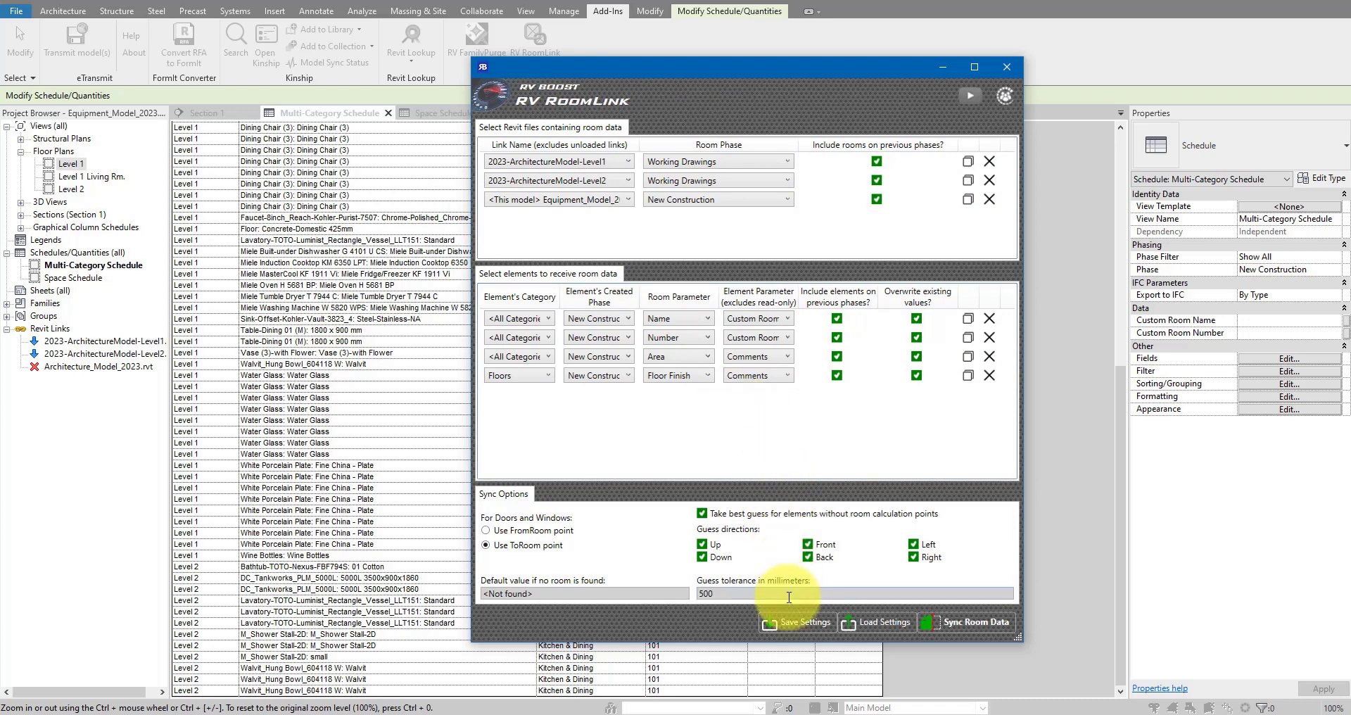
- Save the RoomLink settings as an XML file named 'RoomSettings' in the REVIT folder
{"action": "left_click", "coordinate": [791, 628]}
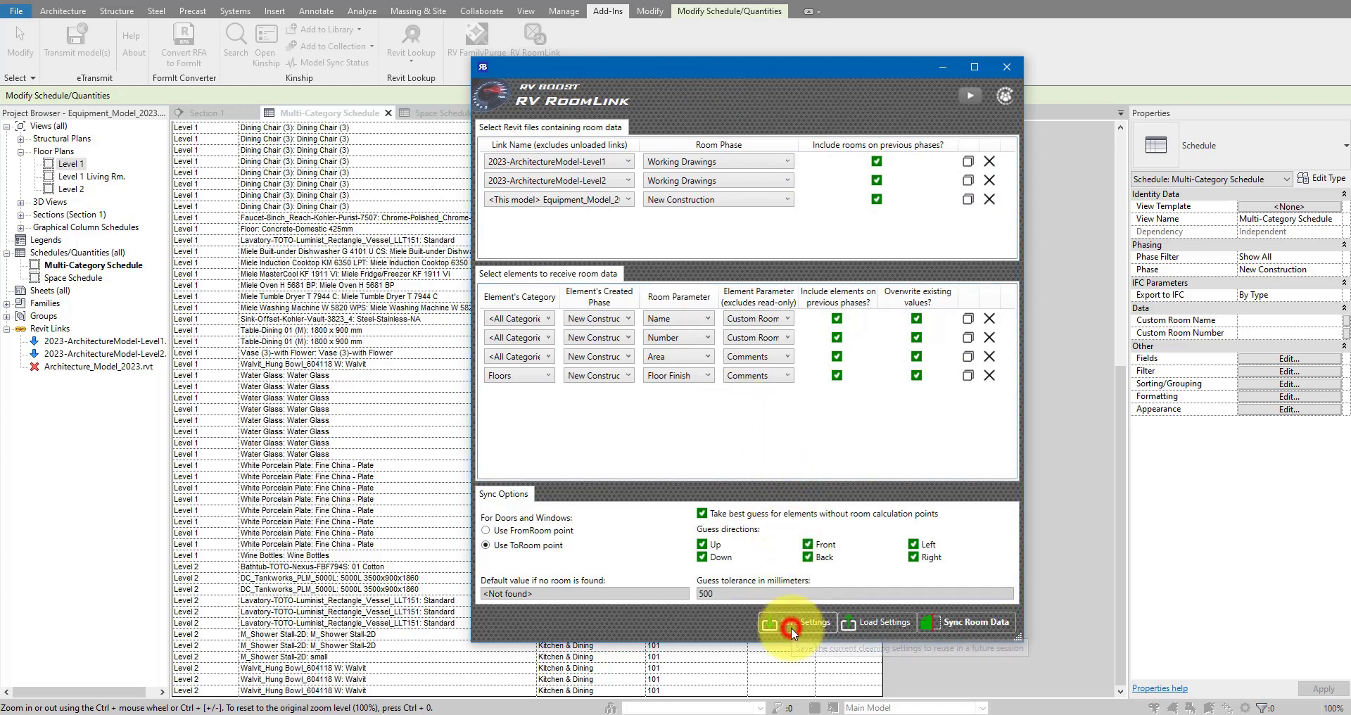
{"action": "left_click_drag", "start_coordinate": [725, 184], "coordinate": [477, 339]}
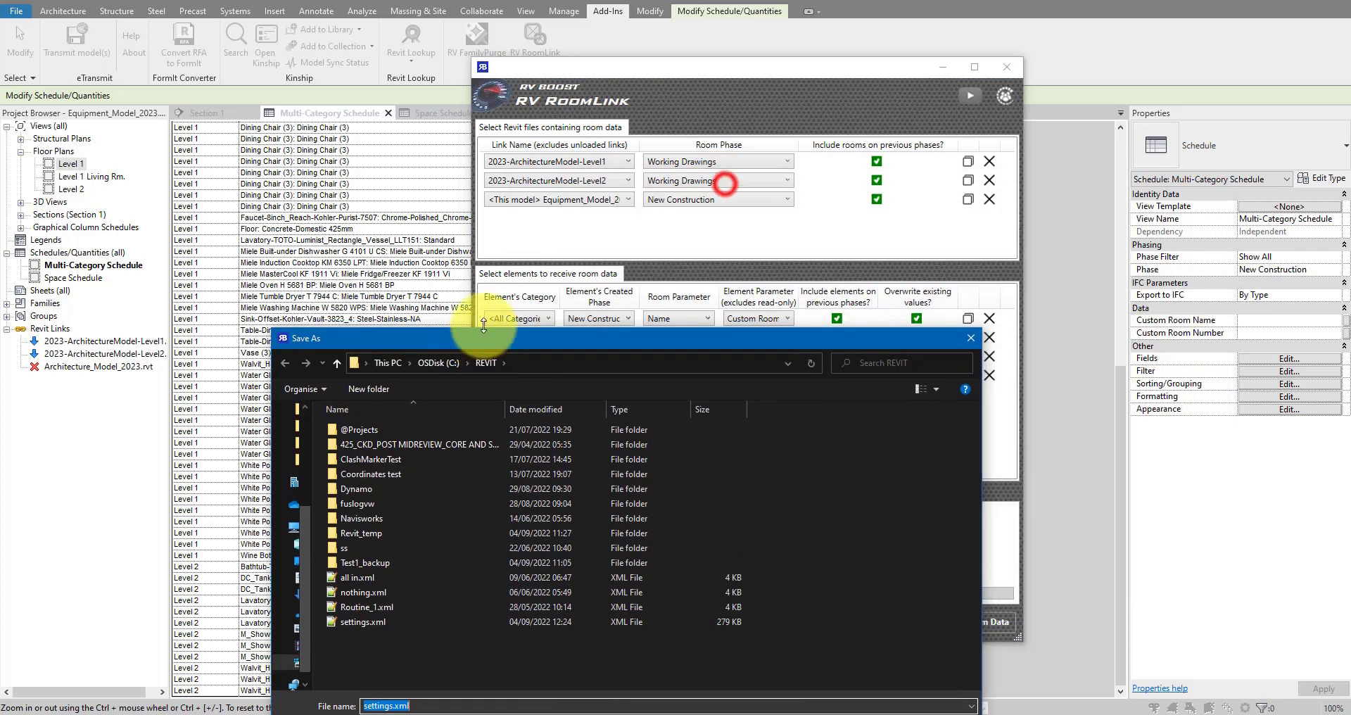
{"action": "left_click_drag", "start_coordinate": [594, 339], "coordinate": [583, 187]}
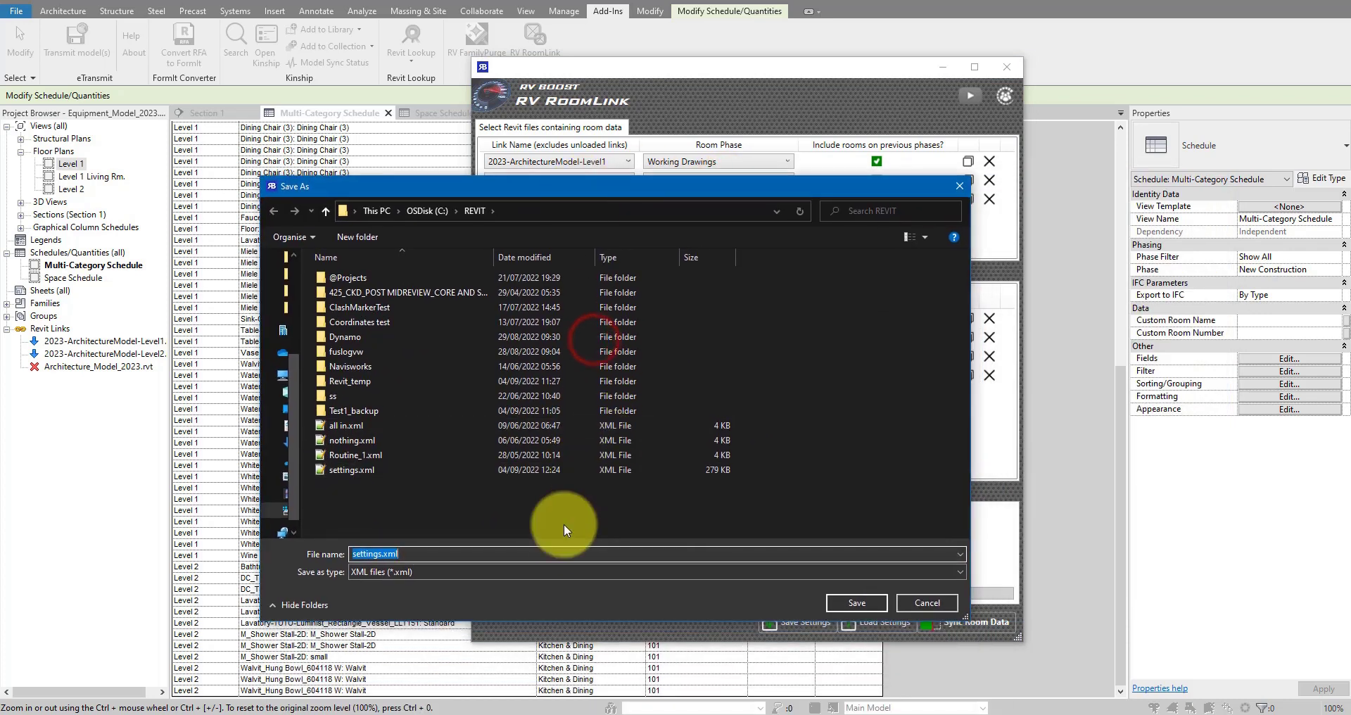
{"action": "type", "text": "RoomSettings"}
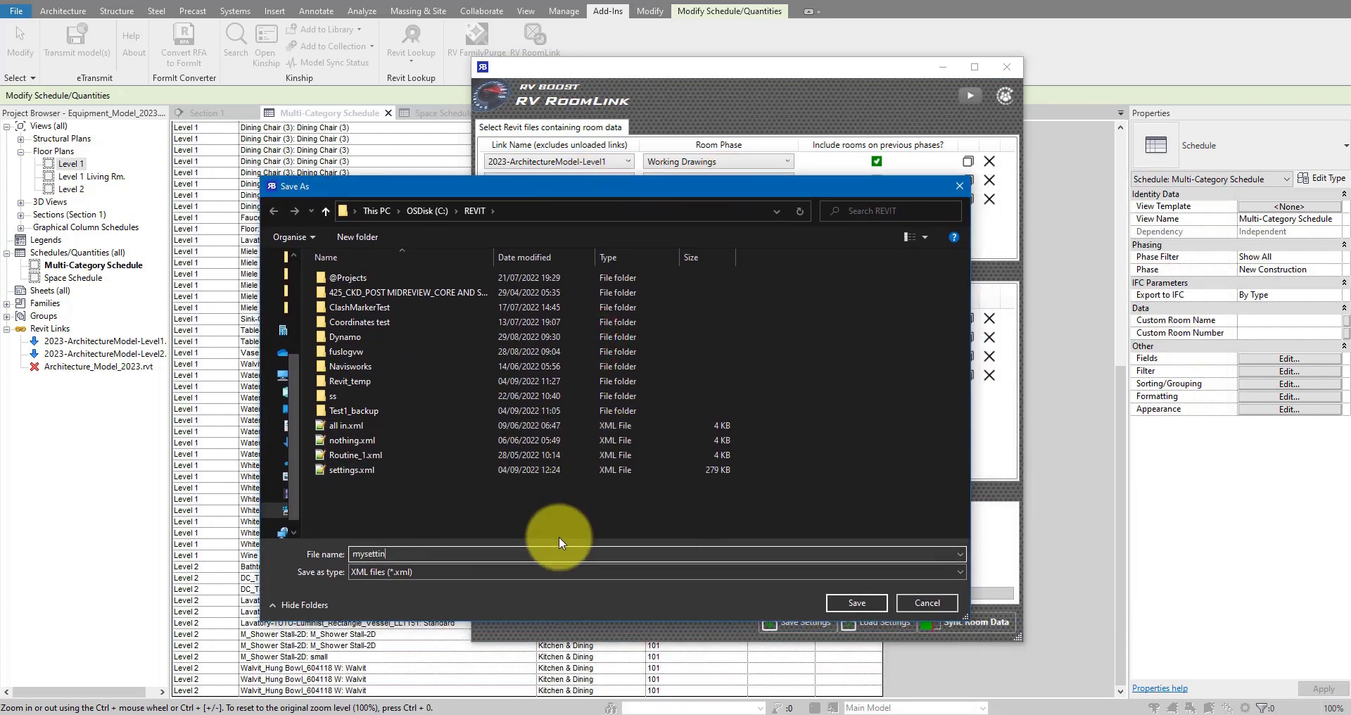
{"action": "key", "text": "Return"}
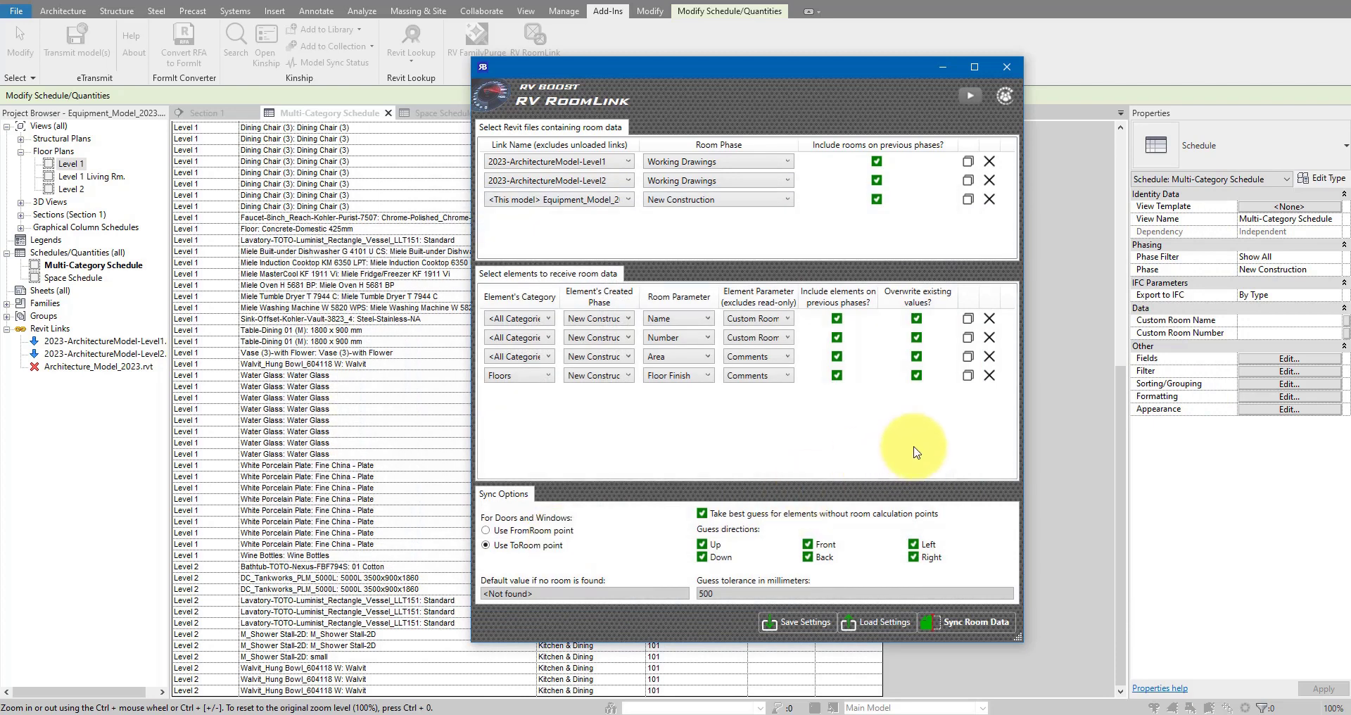
- Remove the Number, Area and Floor Finish mappings, both row options, and the Level1/Level2 linked files
{"action": "left_click", "coordinate": [990, 338]}
{"action": "left_click", "coordinate": [990, 338]}
{"action": "left_click", "coordinate": [991, 337]}
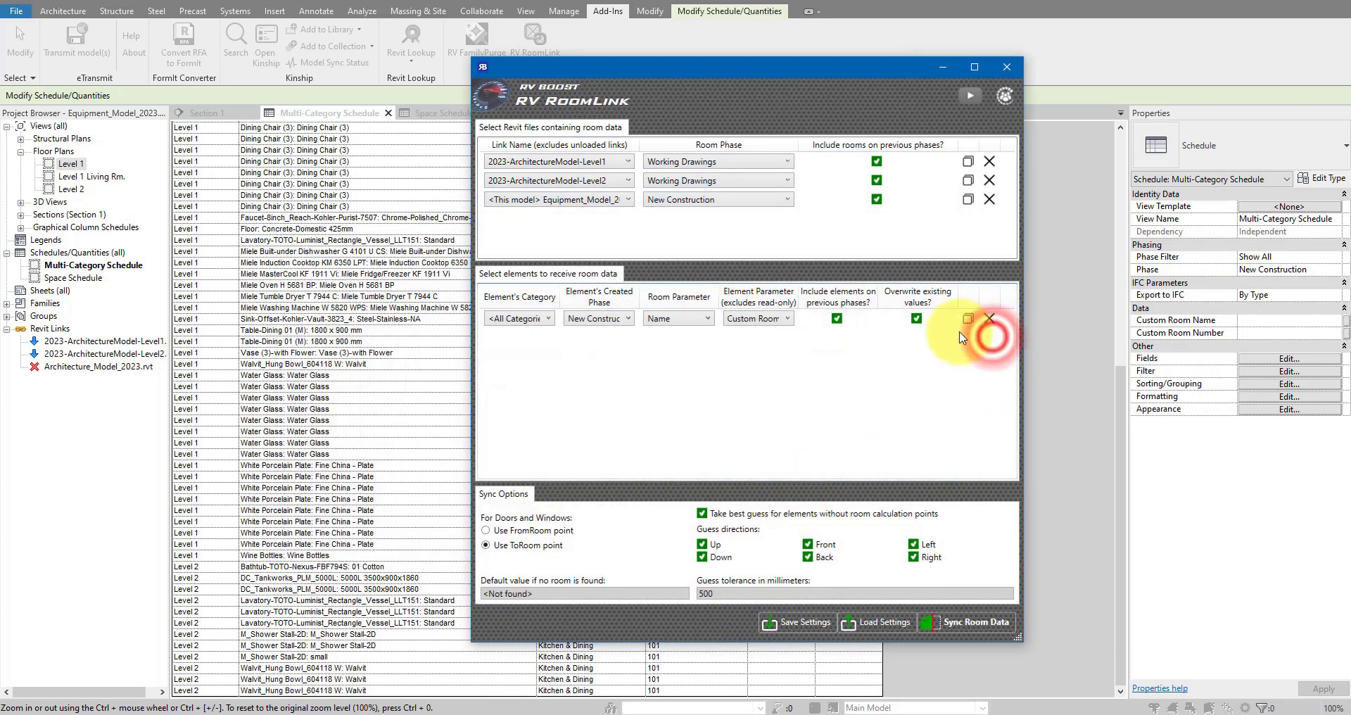
{"action": "left_click", "coordinate": [918, 319]}
{"action": "left_click", "coordinate": [837, 318]}
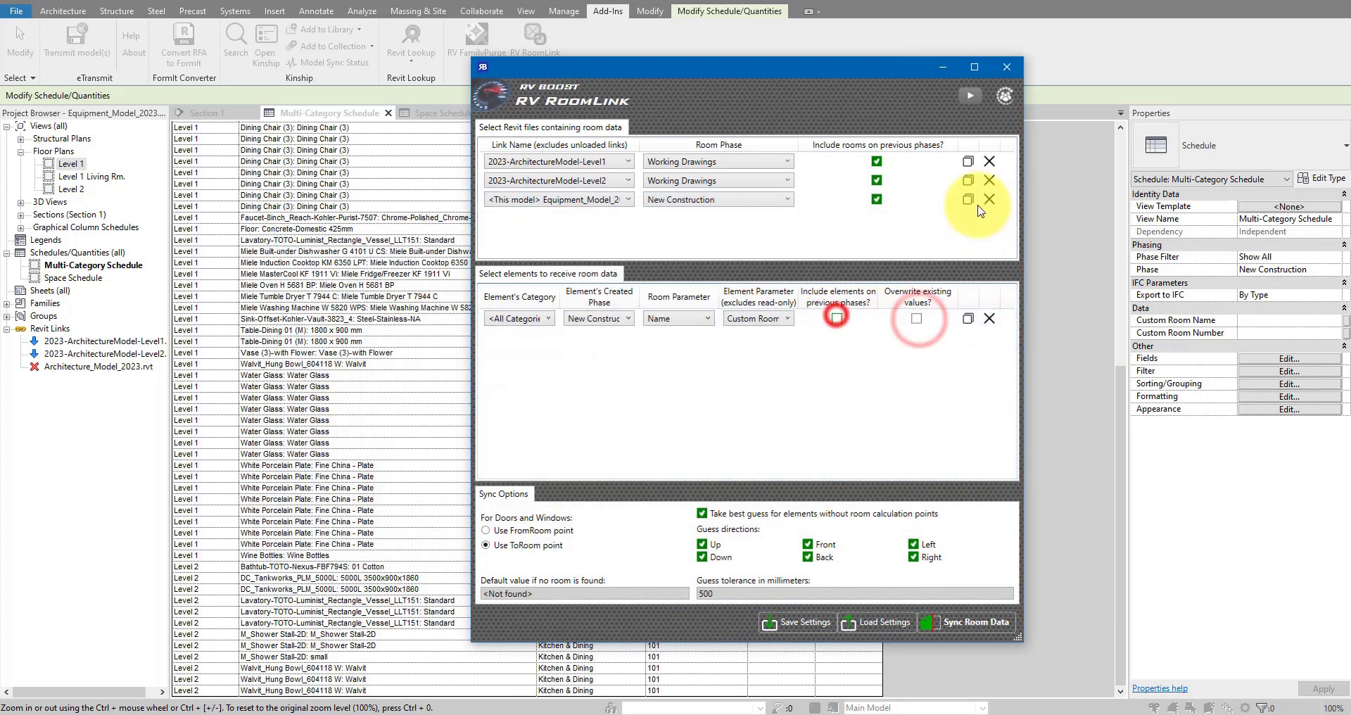
{"action": "left_click", "coordinate": [990, 180]}
{"action": "left_click", "coordinate": [990, 161]}
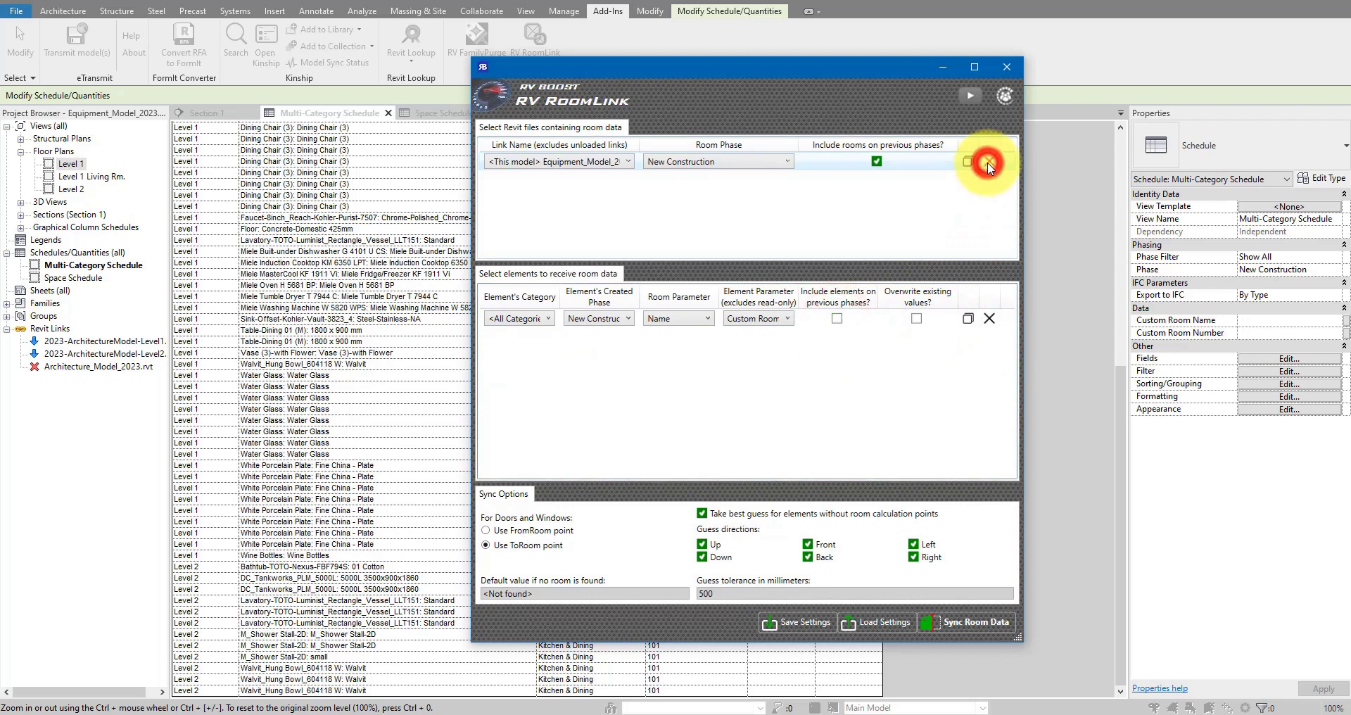
- Disable Up, Down, Front and Left room guessing and set the default value to '<nothing here>'
{"action": "left_click", "coordinate": [701, 544]}
{"action": "left_click", "coordinate": [701, 557]}
{"action": "left_click", "coordinate": [808, 544]}
{"action": "left_click", "coordinate": [913, 544]}
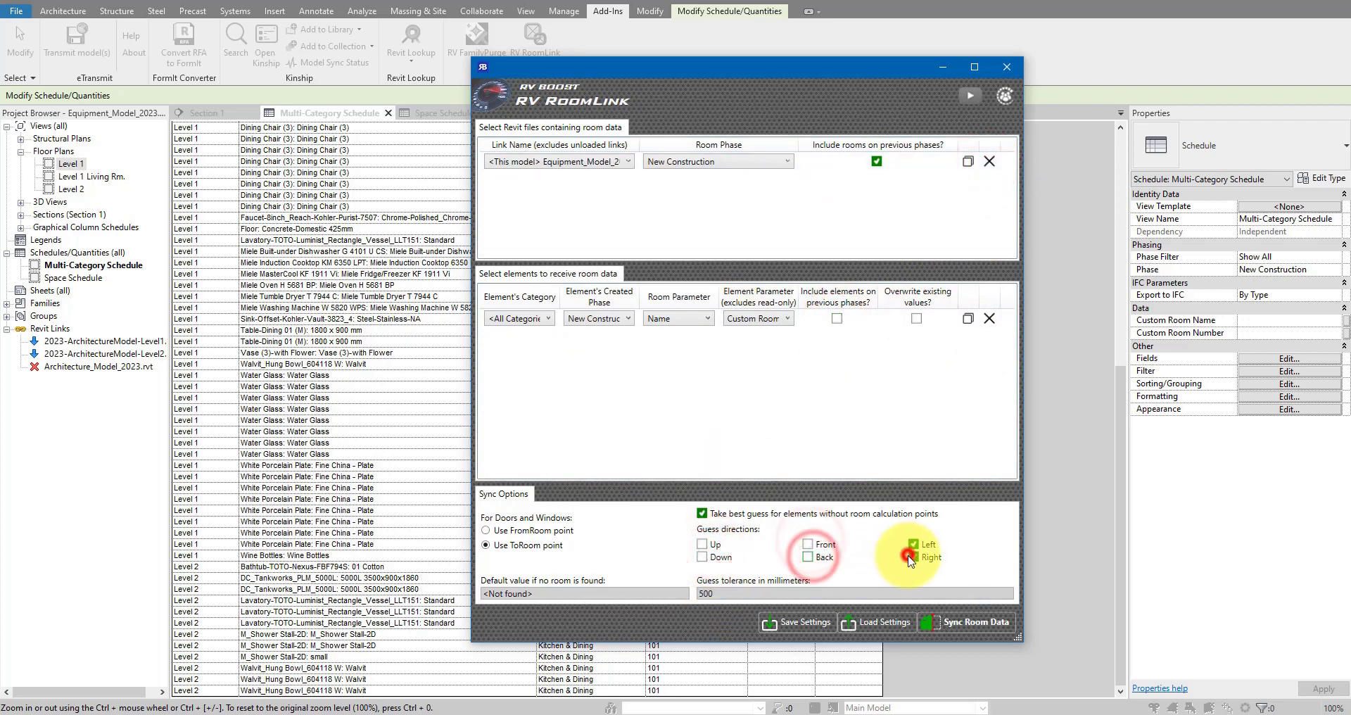
{"action": "left_click_drag", "start_coordinate": [486, 594], "coordinate": [530, 593]}
{"action": "type", "text": "nothing here>"}
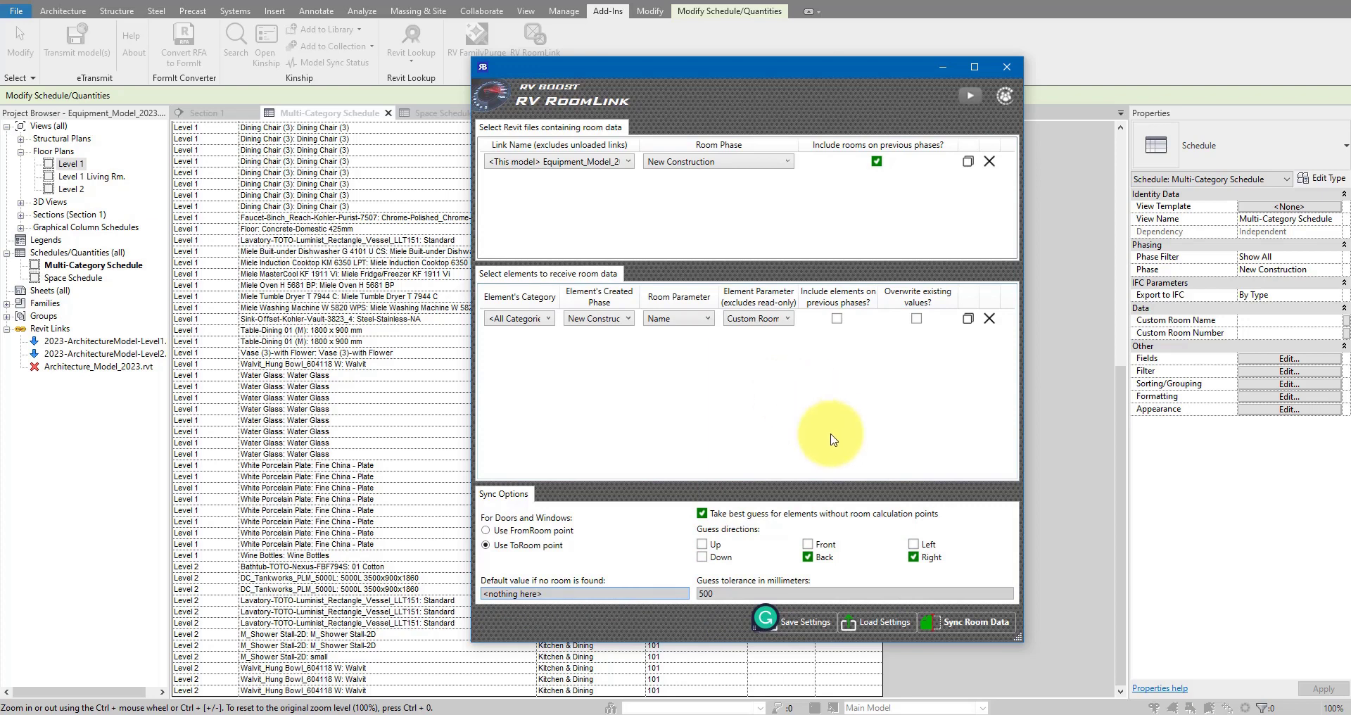
- Load mysettings.xml into RV RoomLink to restore all room sources and mapping rows
{"action": "left_click", "coordinate": [877, 623]}
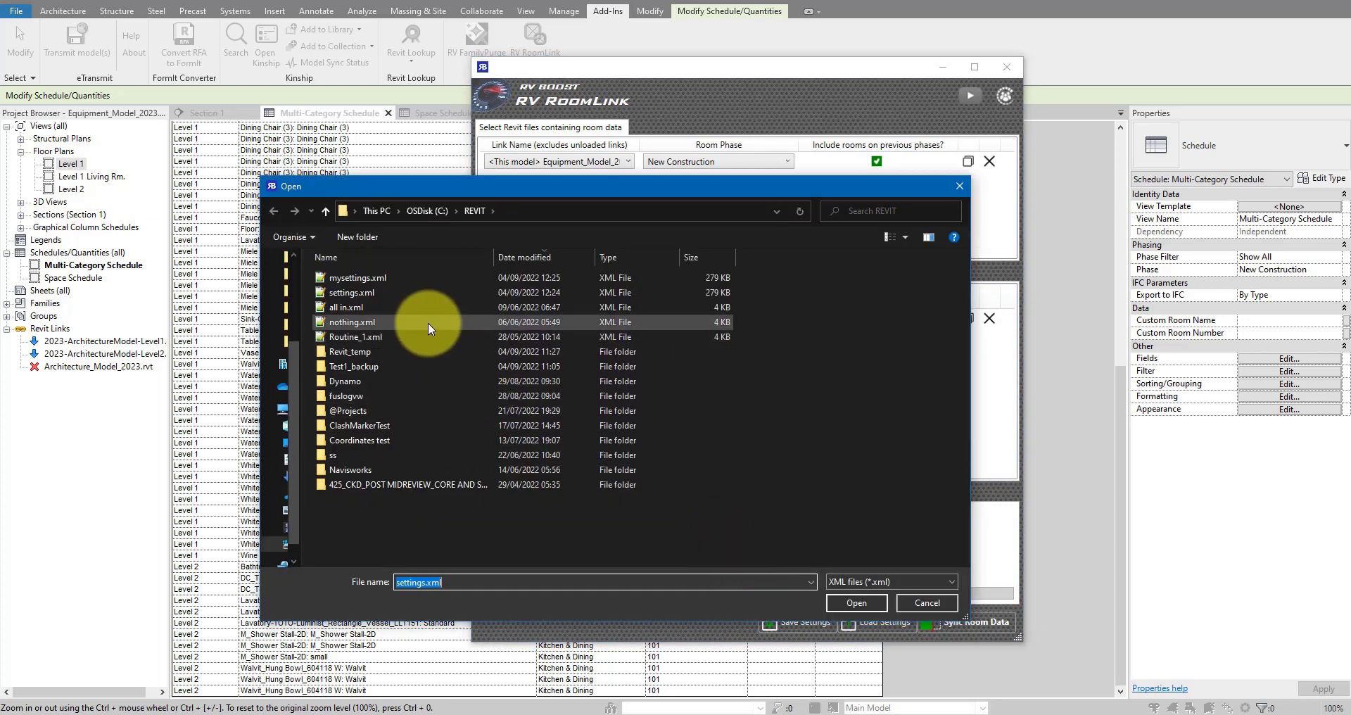
{"action": "left_click", "coordinate": [365, 277]}
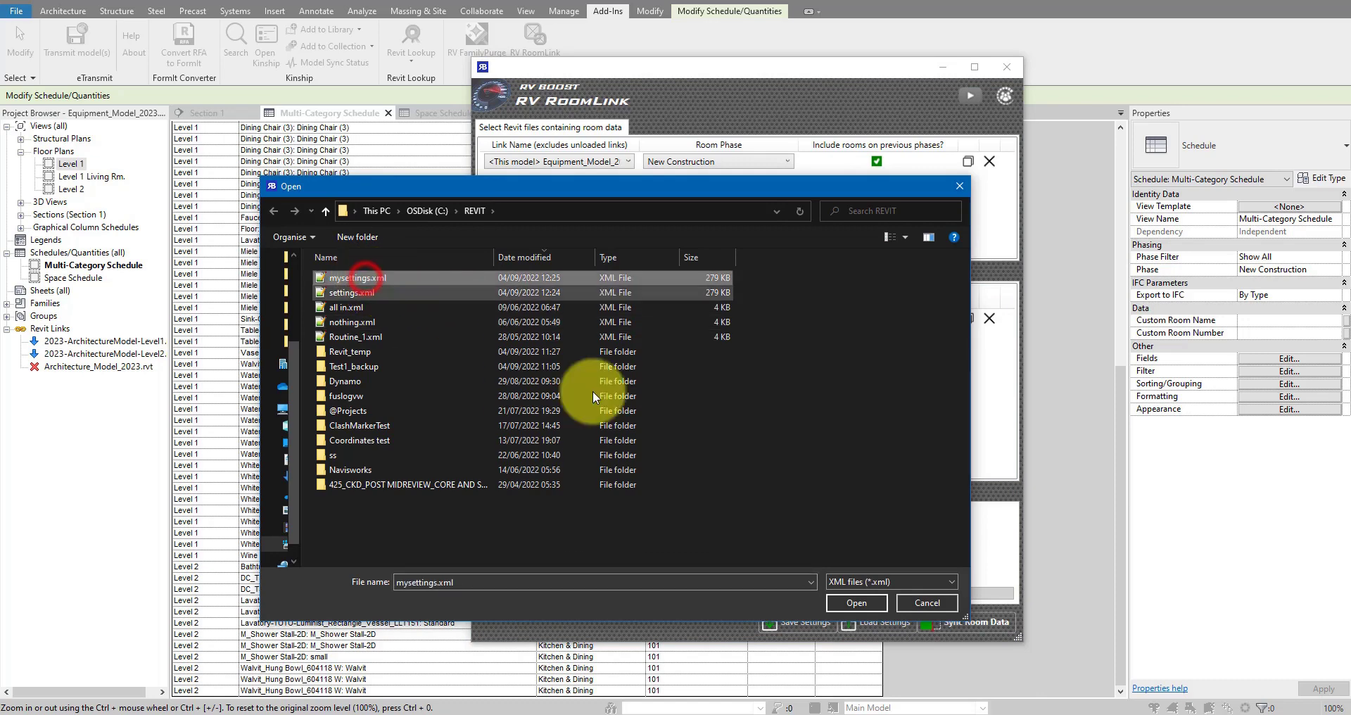
{"action": "left_click", "coordinate": [855, 604]}
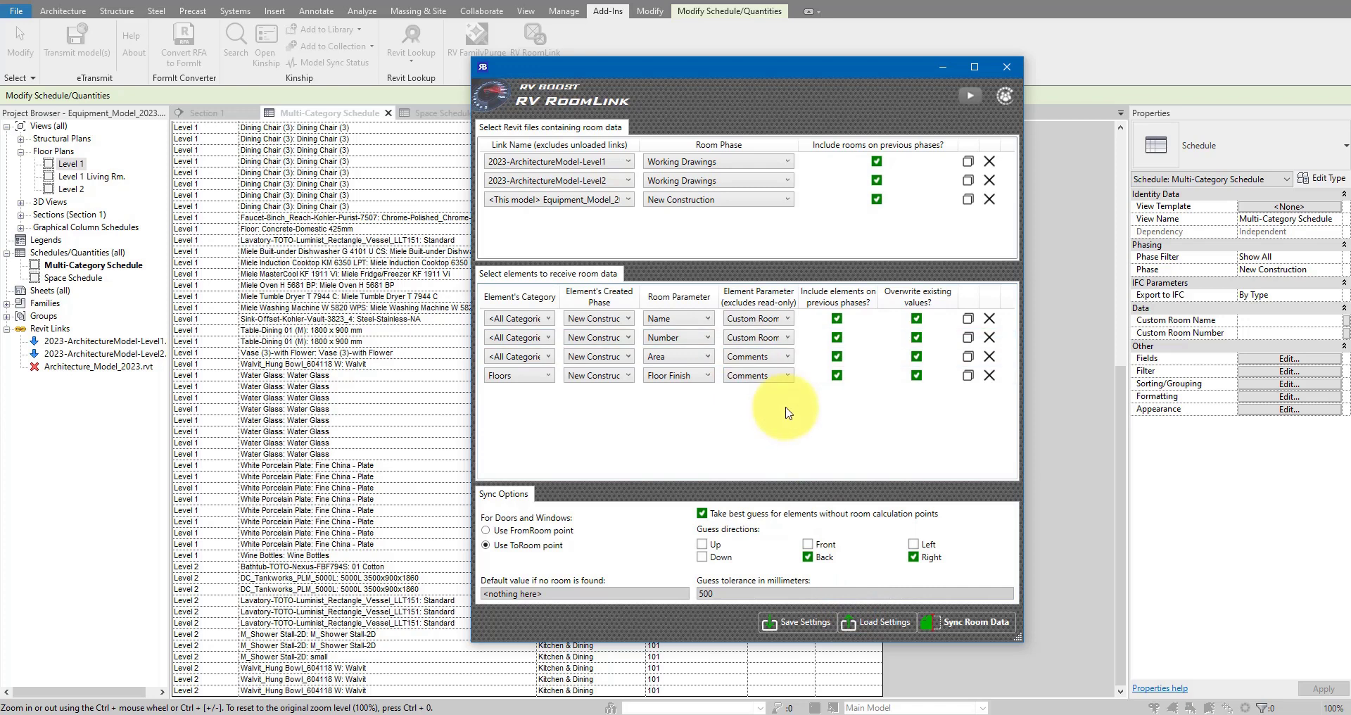